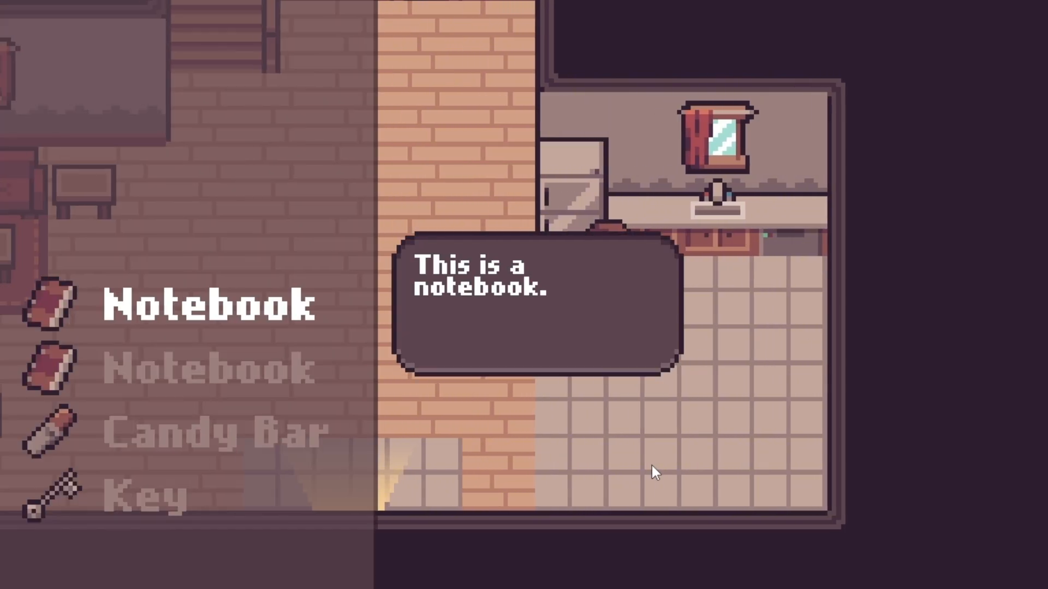
key(Tab)
key(a)
key(w)
key(w)
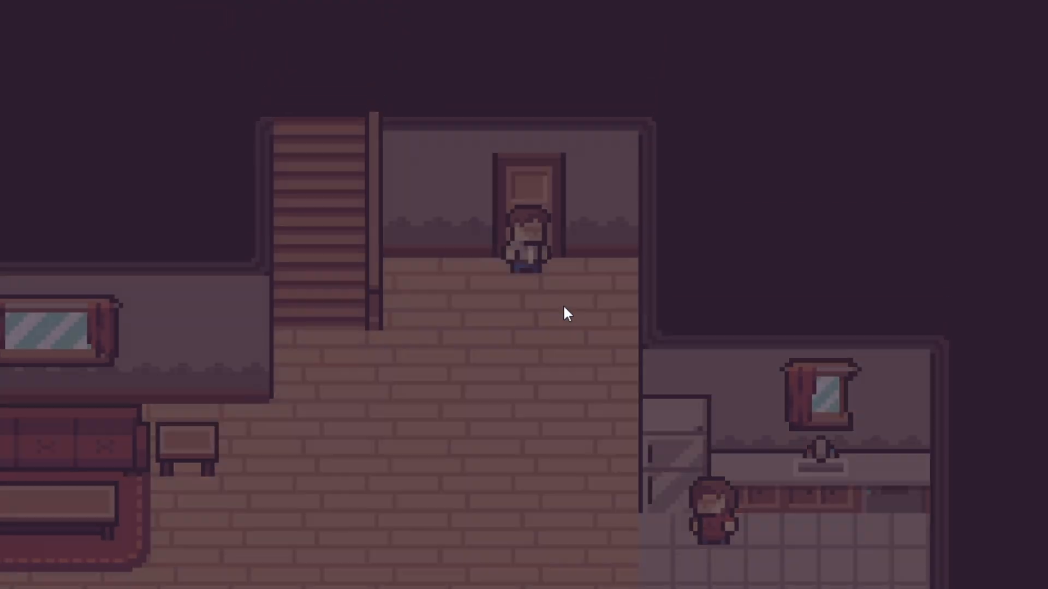
key(s)
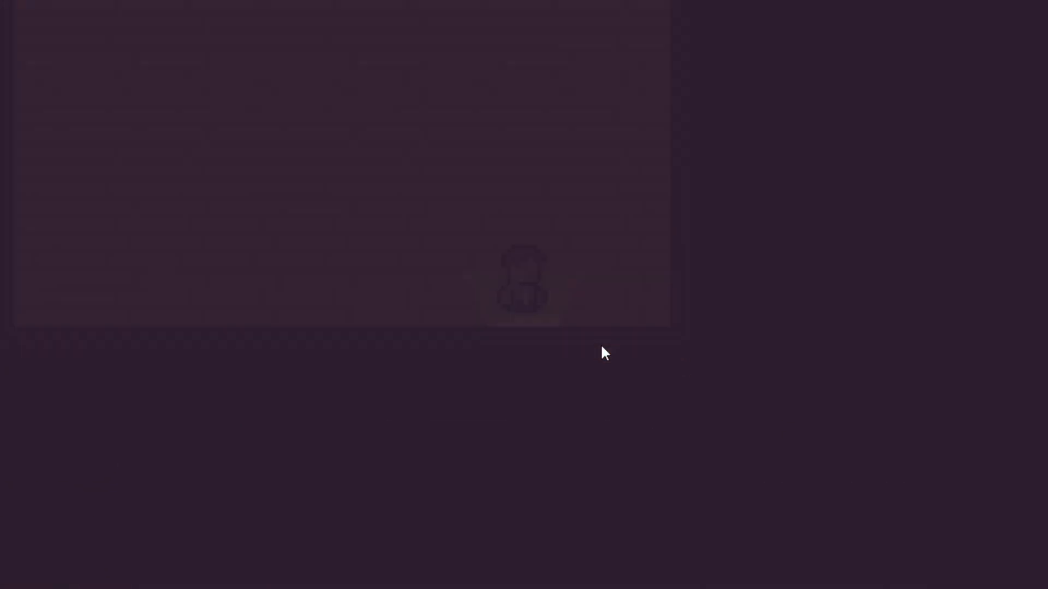
key(a)
key(w)
key(w)
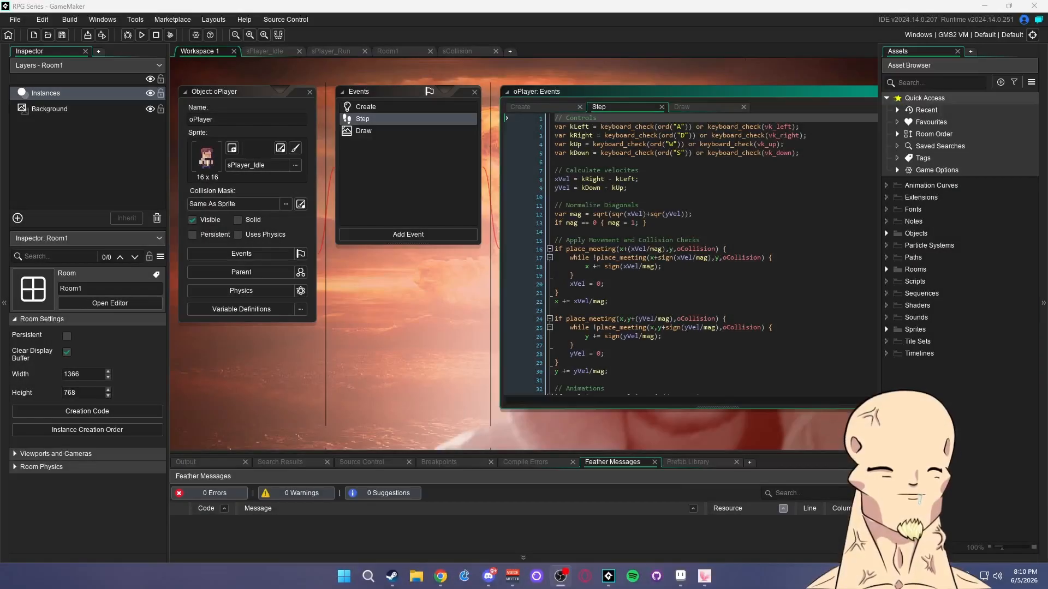
Examine the existing furniture sprites, including sCoffeeTable, sCouch, sRug and sTv
click(429, 297)
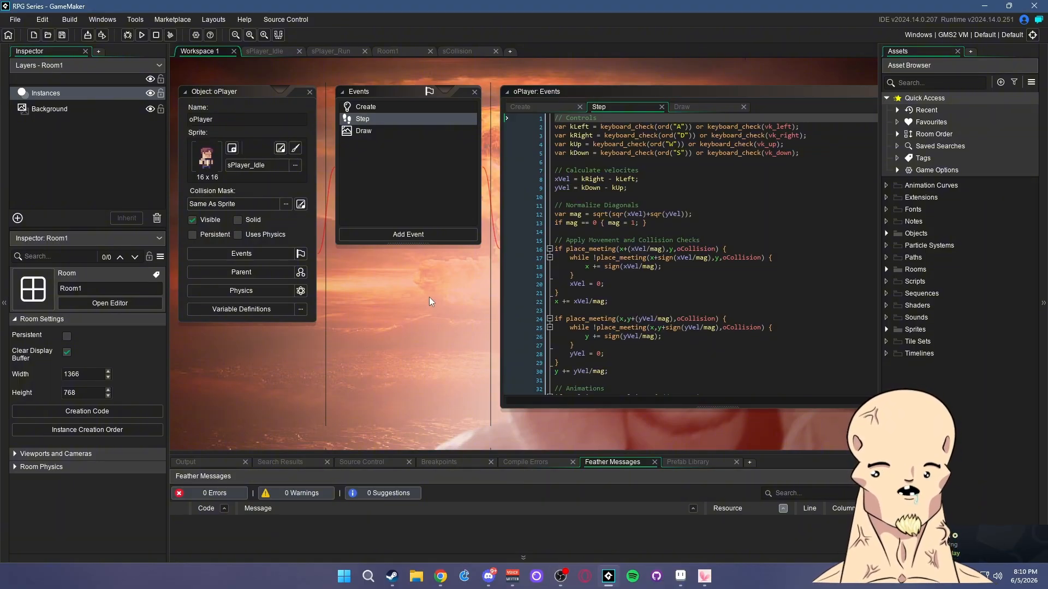
double_click(896, 329)
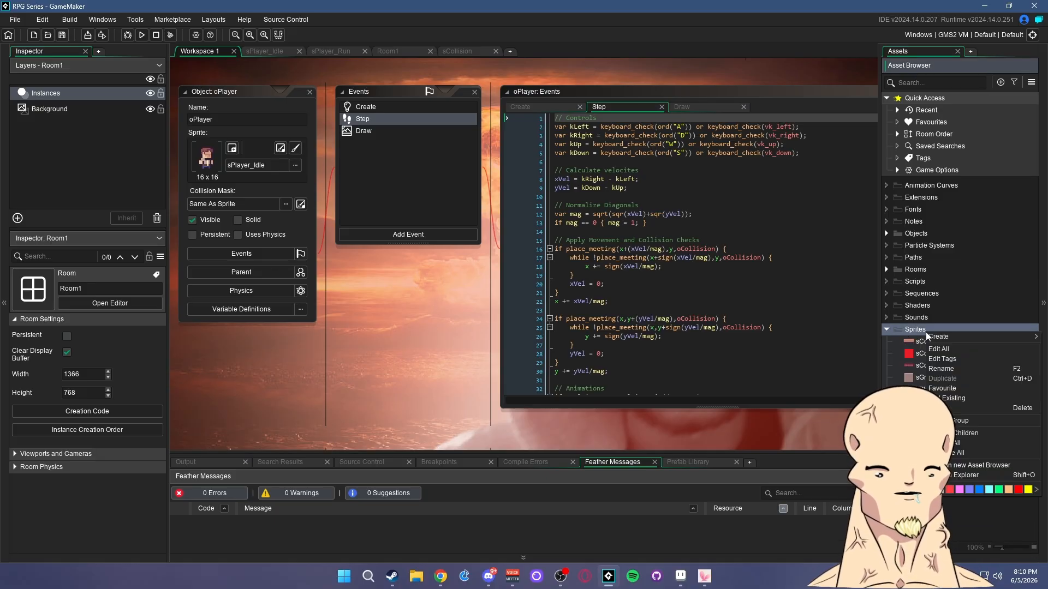
click(932, 341)
double_click(932, 343)
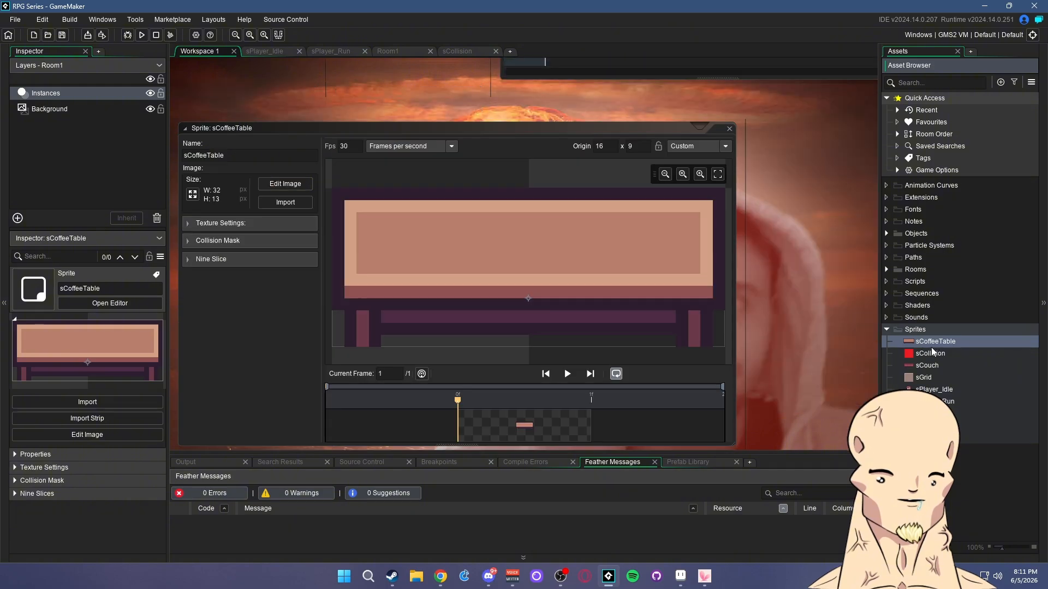
double_click(927, 366)
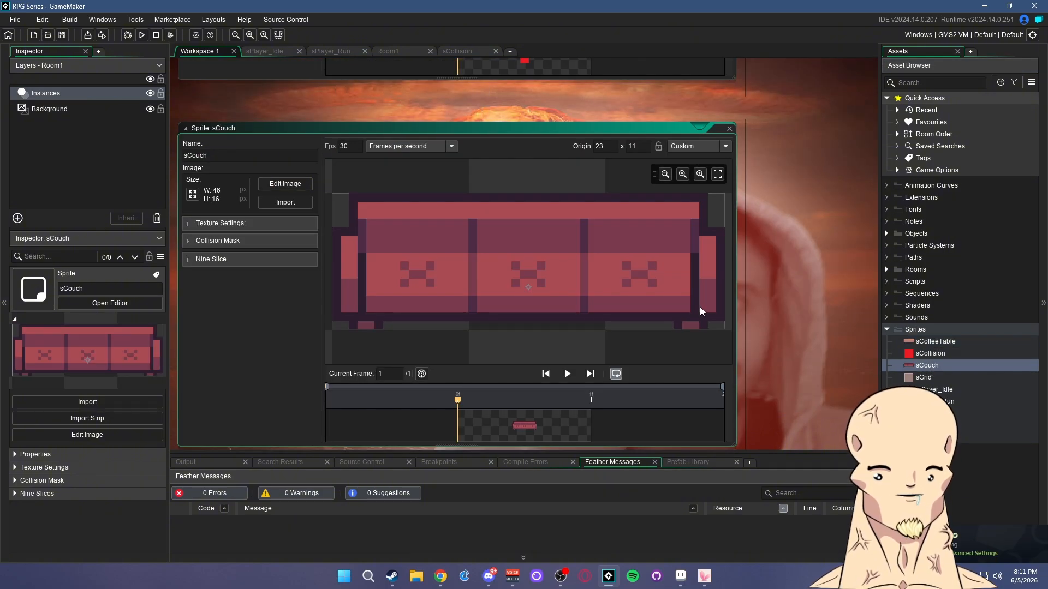
double_click(924, 414)
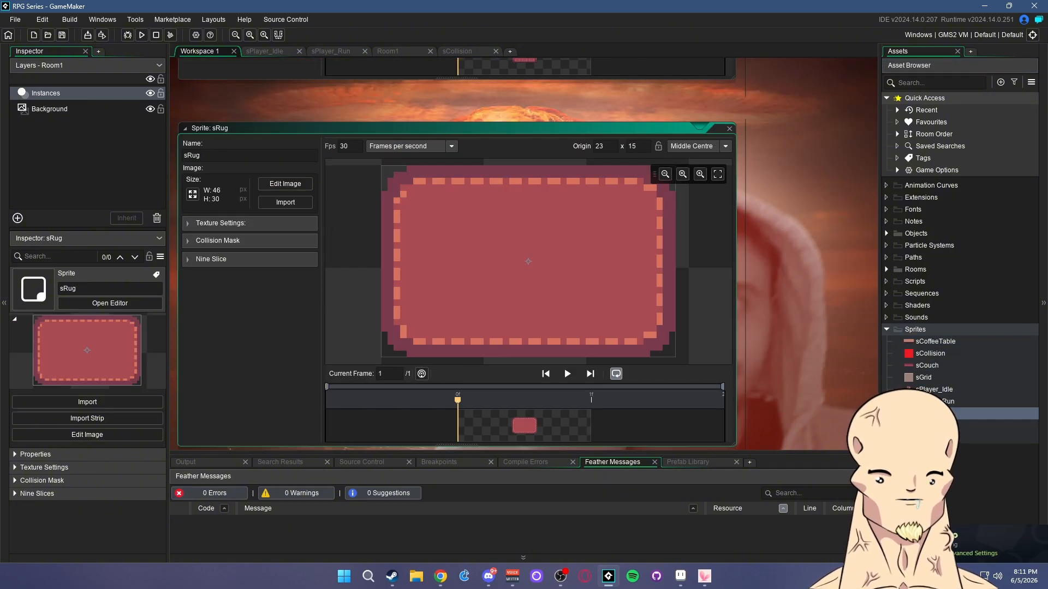
double_click(928, 425)
double_click(927, 437)
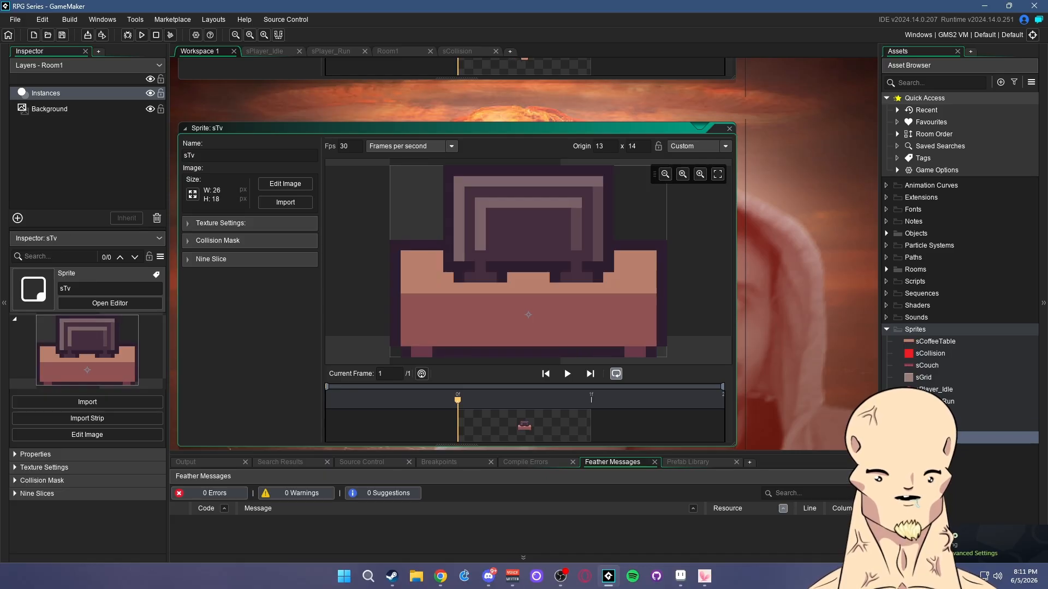
double_click(928, 414)
double_click(928, 426)
double_click(928, 414)
double_click(928, 365)
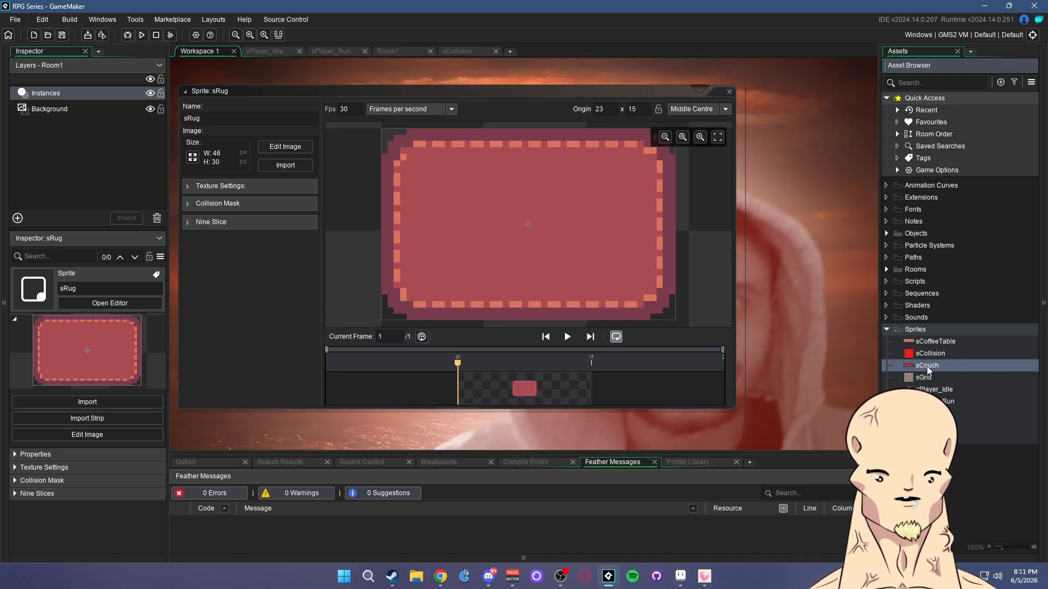
double_click(927, 341)
Create a new sprite named sFridge and import the 640 x 640 furniture tileset image into it
right_click(929, 330)
mouse_move(935, 334)
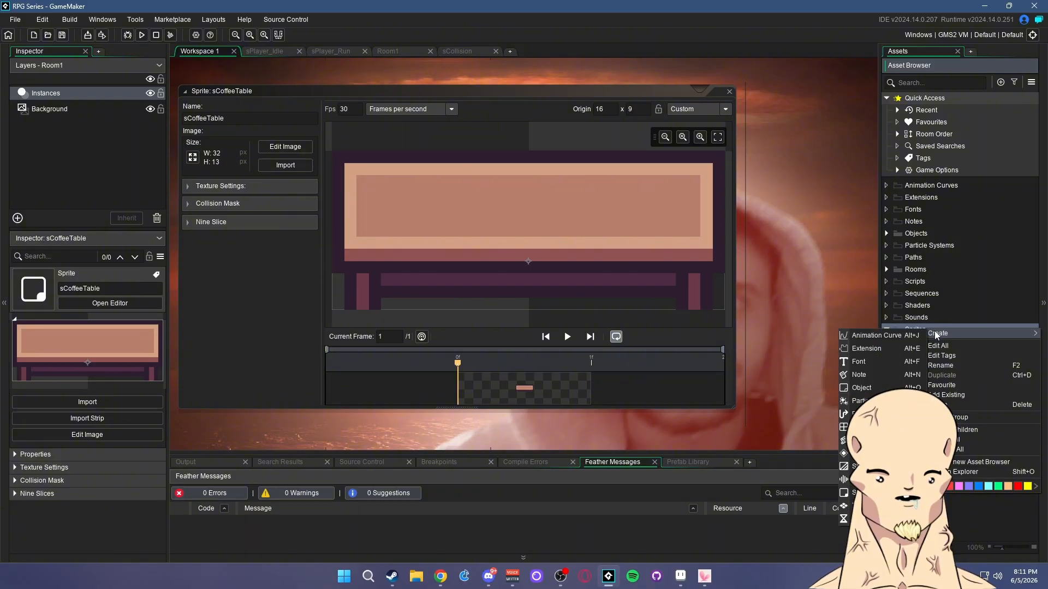
click(859, 493)
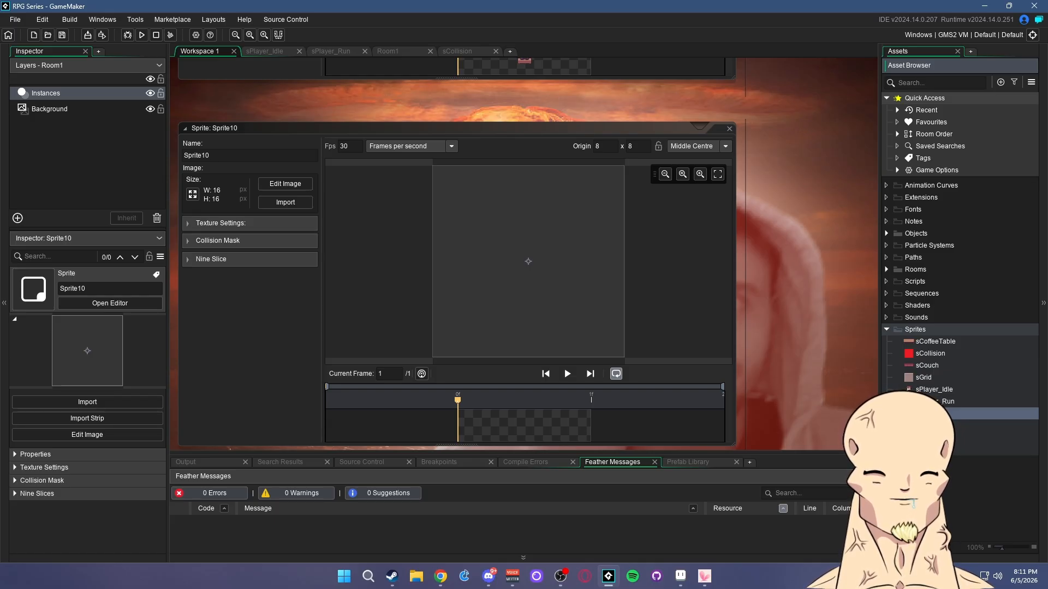
click(281, 203)
double_click(543, 124)
click(570, 304)
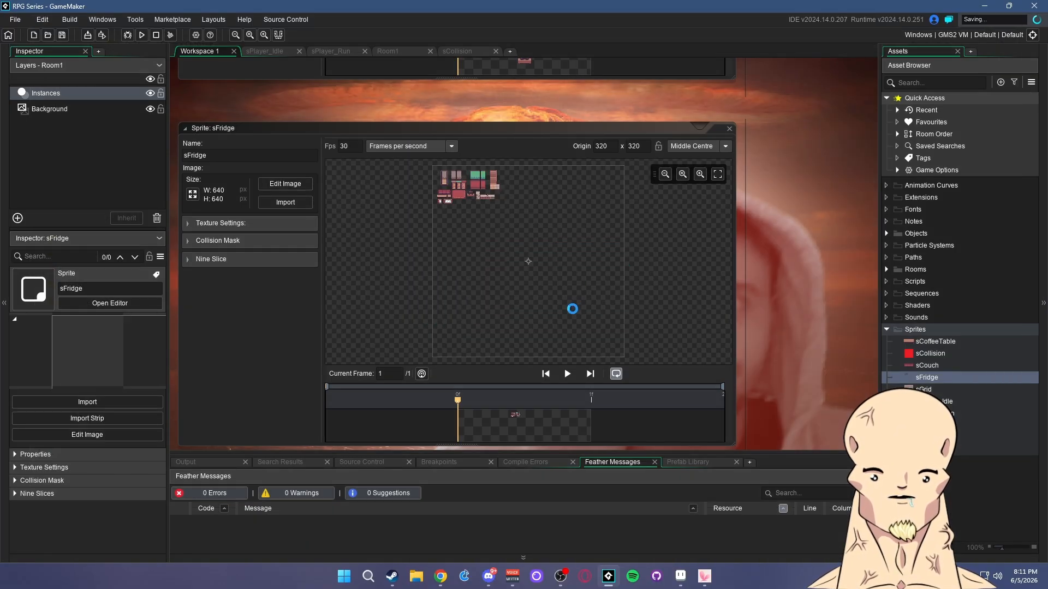
Start Convert to Frames on the sFridge image and place the frame on the fridge at pixel offset 144, 86
double_click(360, 196)
click(326, 23)
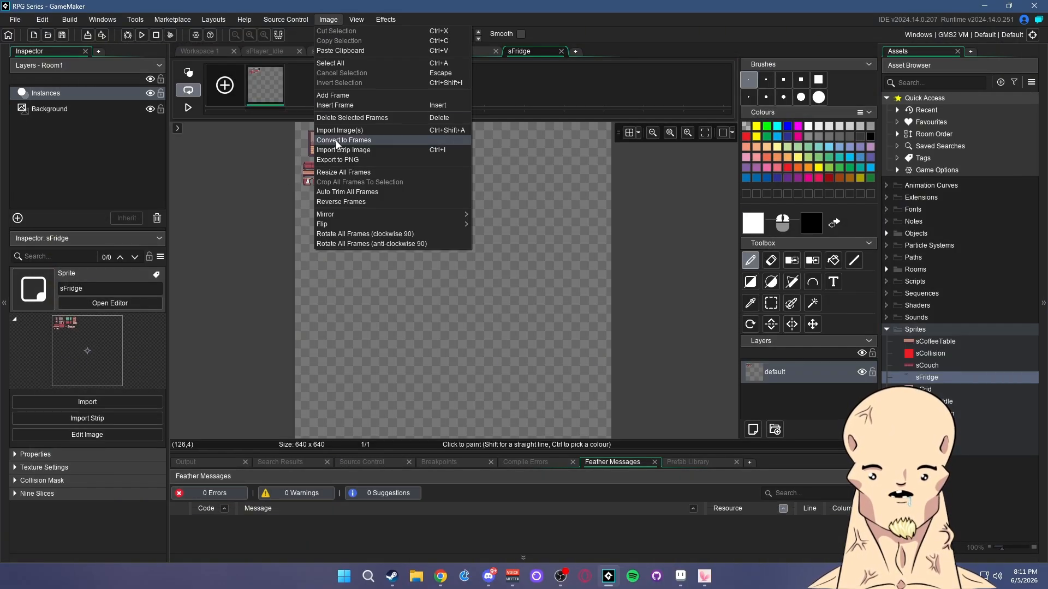
click(336, 140)
scroll(546, 128, up, 4)
middle_drag(655, 178, 512, 174)
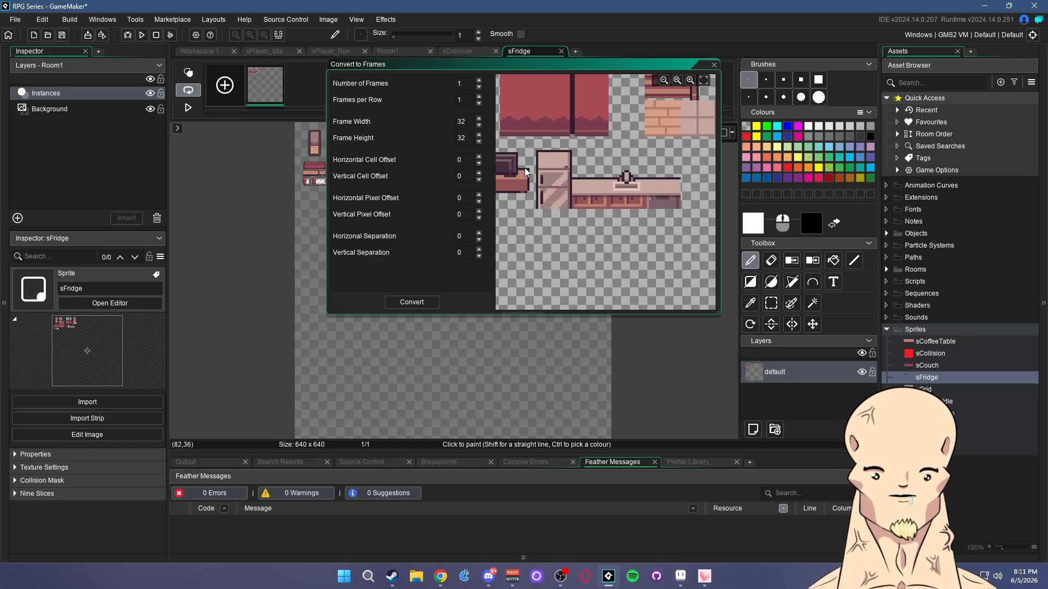
scroll(538, 153, up, 4)
click(538, 147)
Set the frame width to 16, shorten its height to fit the fridge, and convert, replacing the existing sprite frames
scroll(627, 183, down, 2)
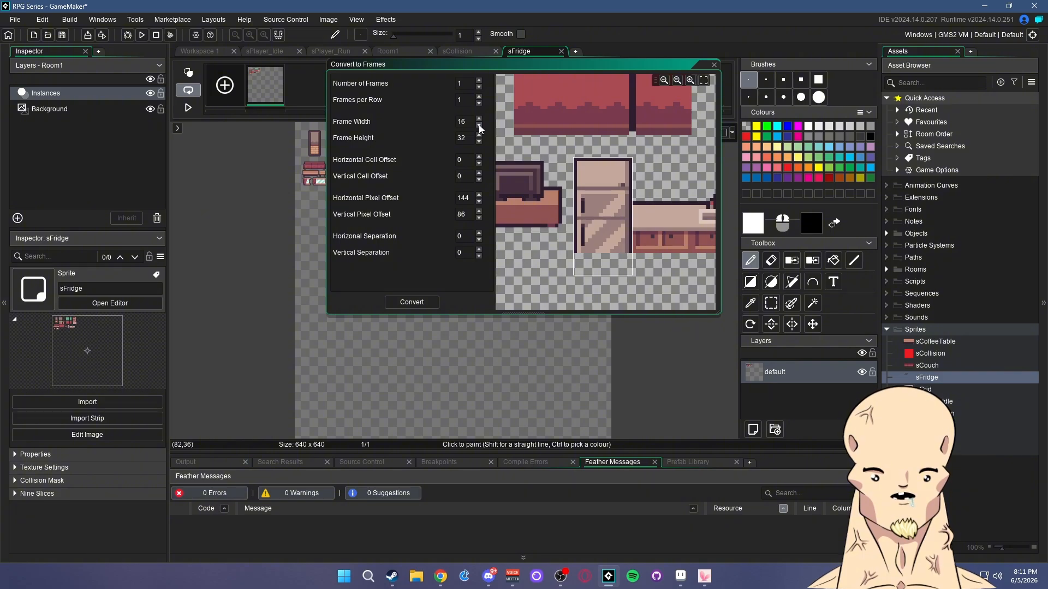
click(478, 140)
click(478, 141)
click(421, 301)
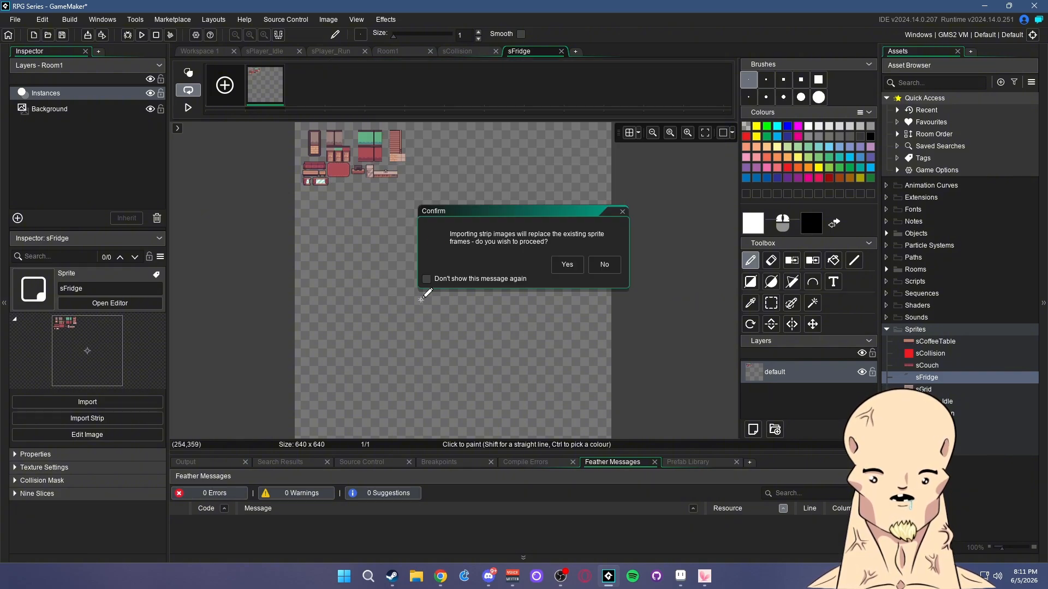
click(567, 265)
middle_drag(612, 260, 650, 256)
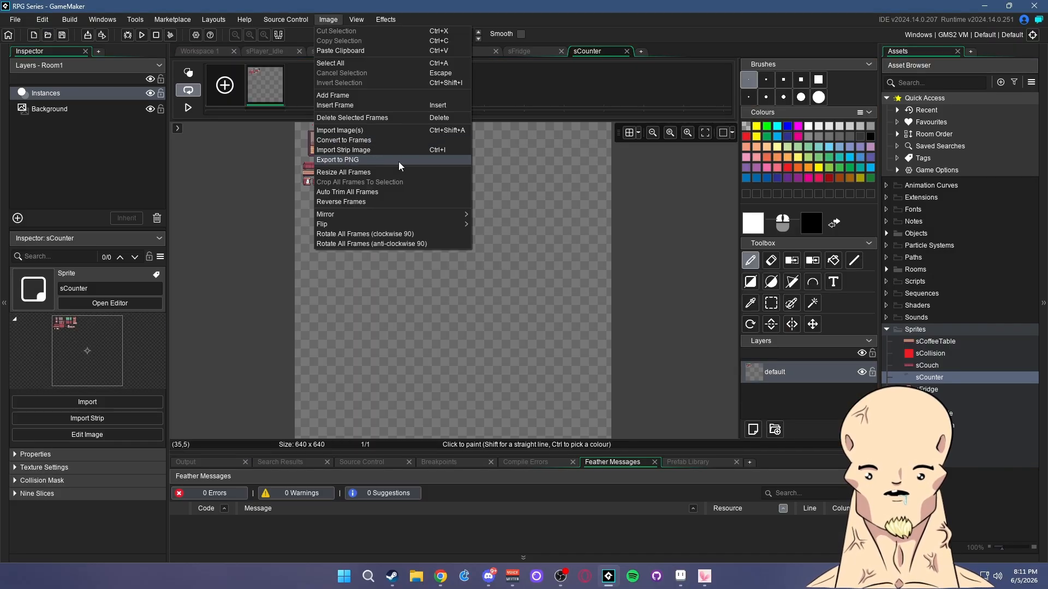
Cut the sCounter (16 x 14), sSink (16 x 17) and sDishwasher (16 x 14) sprites from the tileset with Convert to Frames
click(399, 162)
click(411, 302)
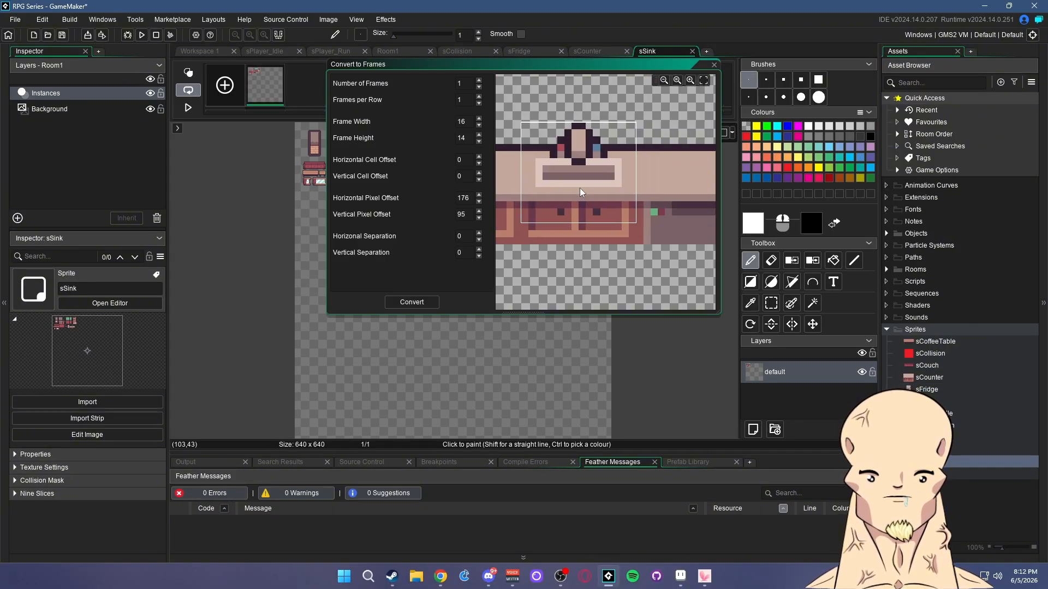
click(412, 302)
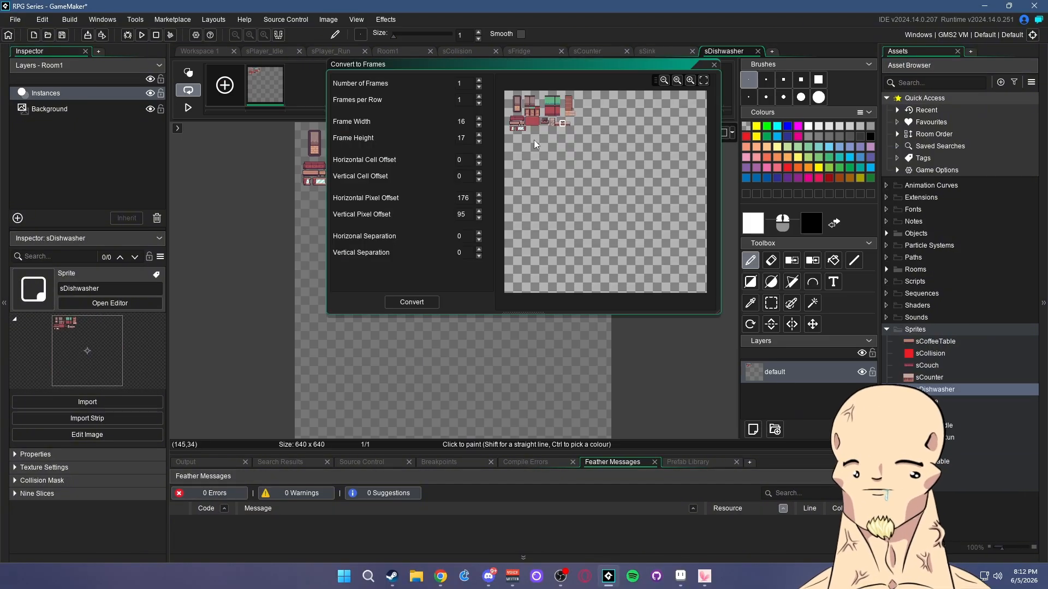
click(412, 302)
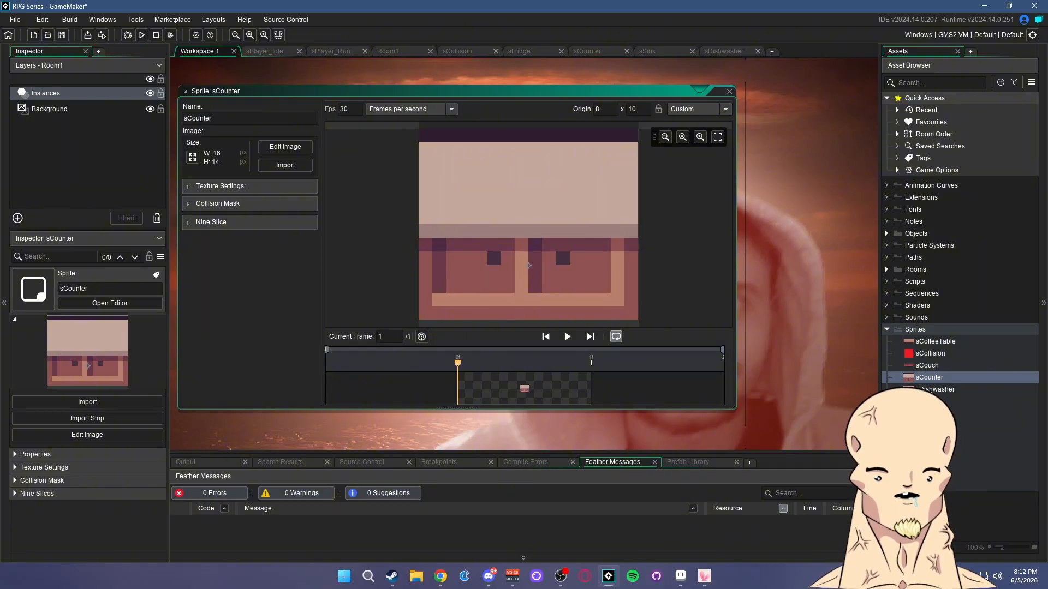
Set the sDishwasher sprite's origin to 8 x 10 to match the sCounter origin
key(Down)
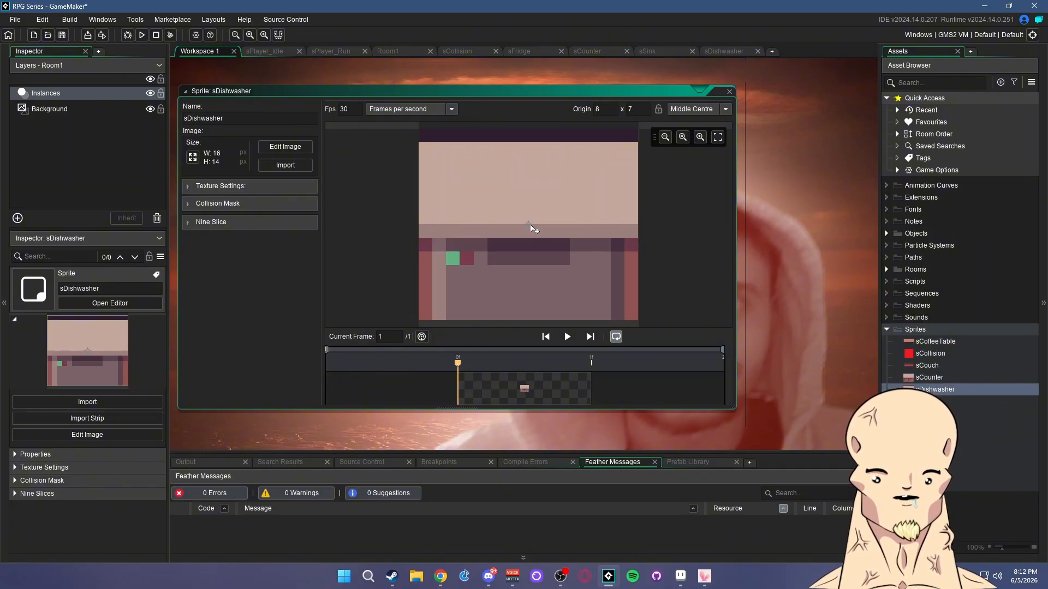
click(936, 378)
click(942, 390)
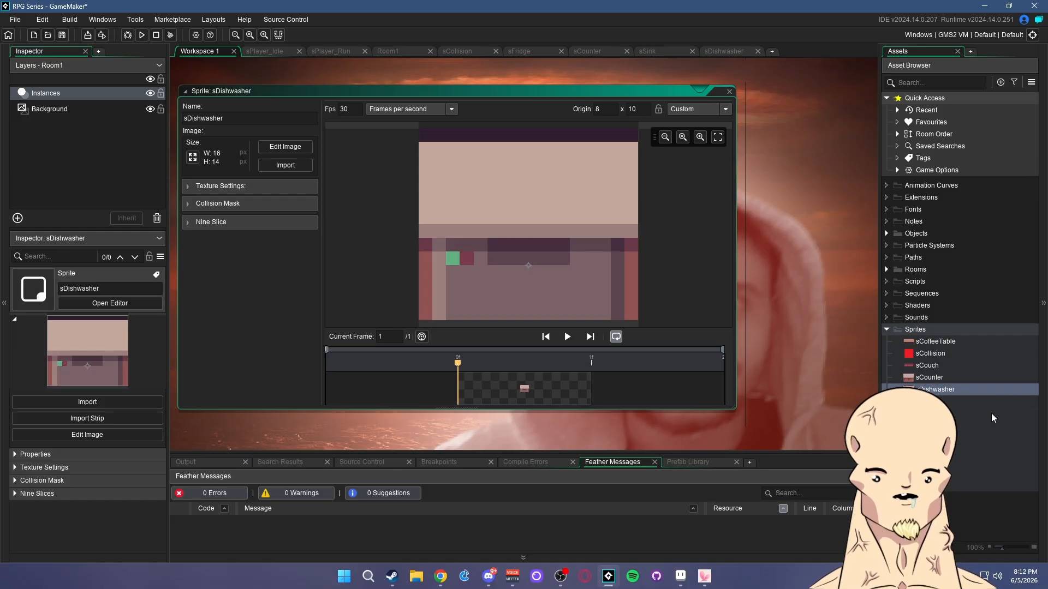
Set the sSink origin to 8 x 13 and give it a manual rectangular collision mask with its top edge at 8
click(926, 474)
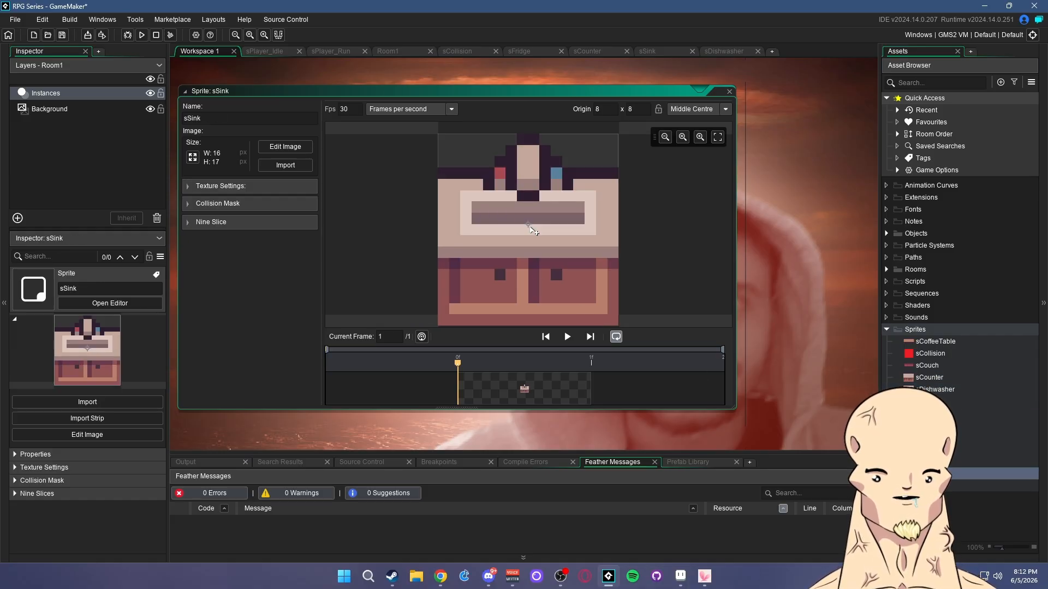
click(190, 204)
click(278, 222)
click(273, 251)
drag(438, 133, 447, 234)
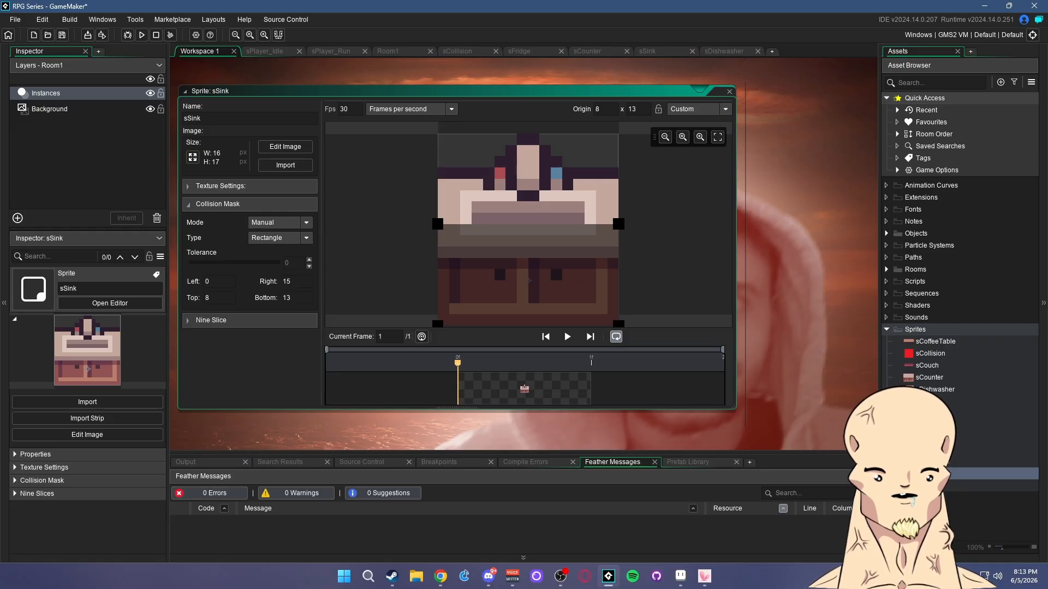
Give the sCounter sprite a manual rectangular collision mask that covers only its lower part
double_click(927, 377)
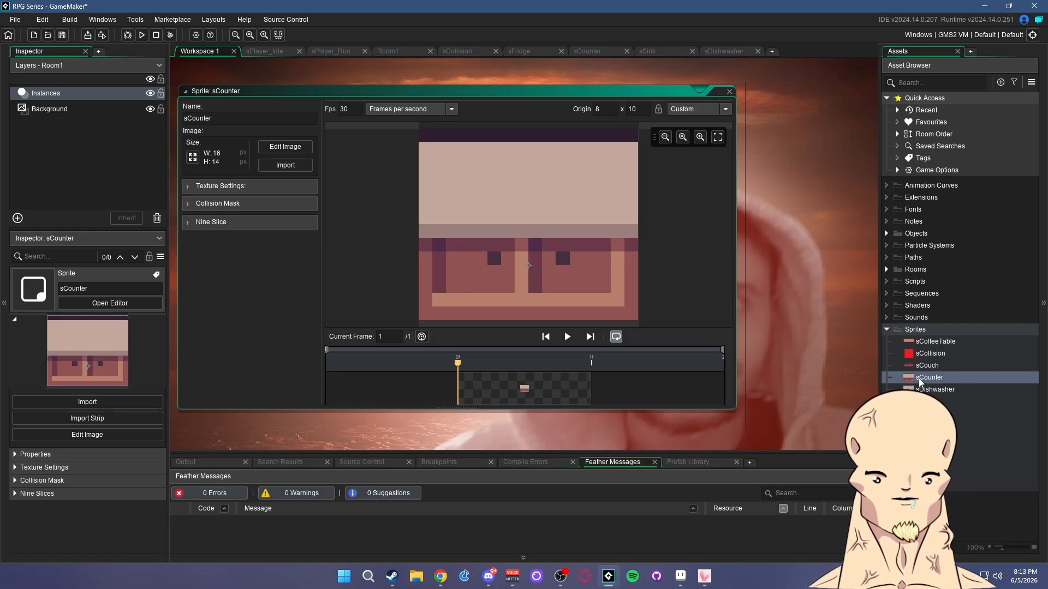
click(236, 203)
click(262, 250)
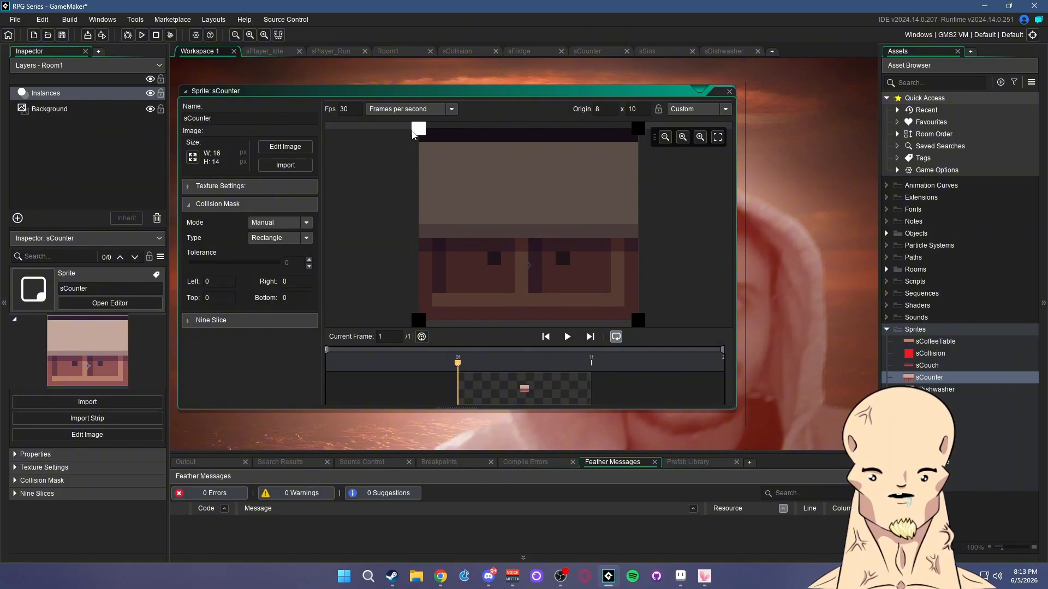
drag(419, 129, 419, 209)
Give the sDishwasher sprite a manual rectangular collision mask with its top edge at 5
double_click(932, 389)
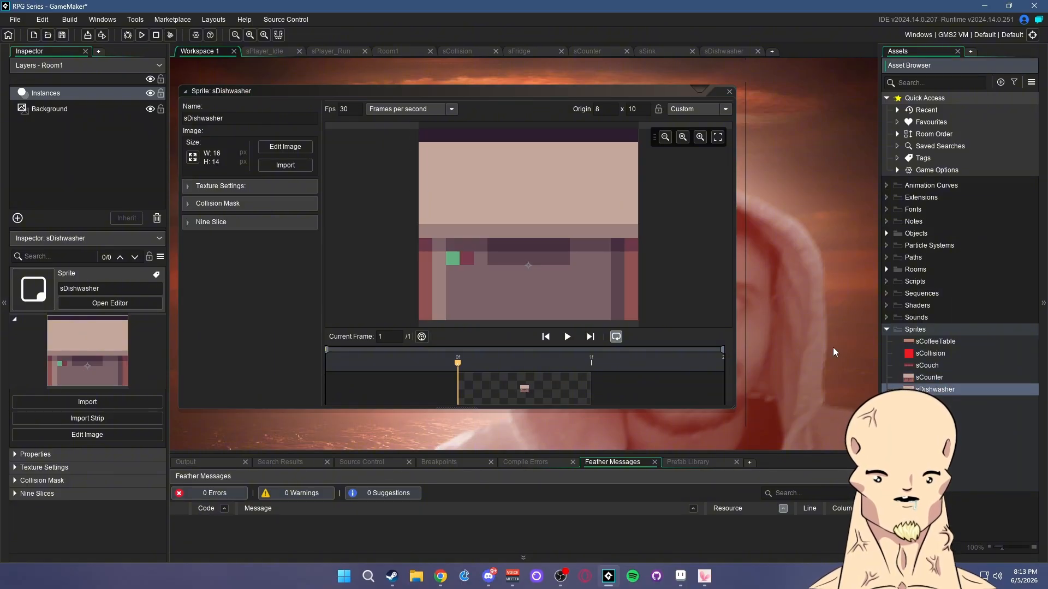
click(188, 206)
click(269, 222)
click(269, 250)
drag(419, 130, 423, 200)
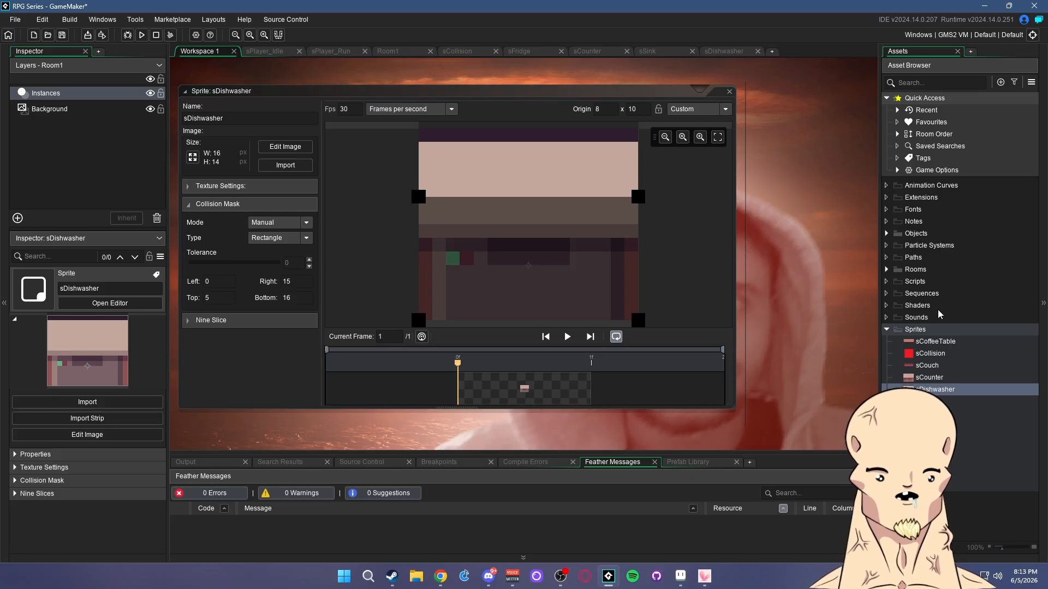
Create a new object in the Objects group and name it oCounter
click(886, 234)
click(934, 258)
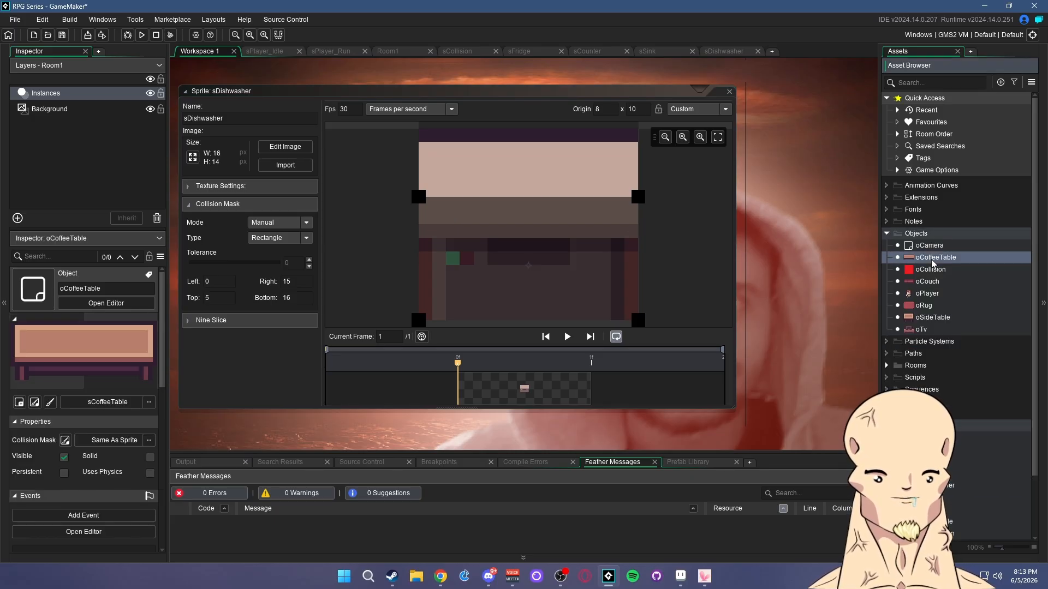
right_click(929, 248)
click(905, 366)
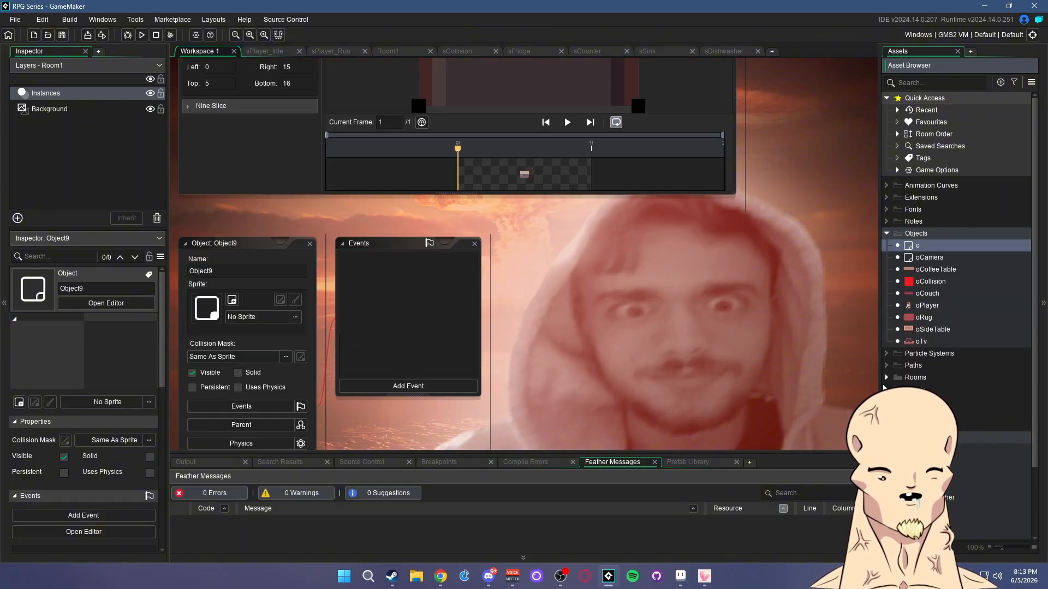
text(oCount)
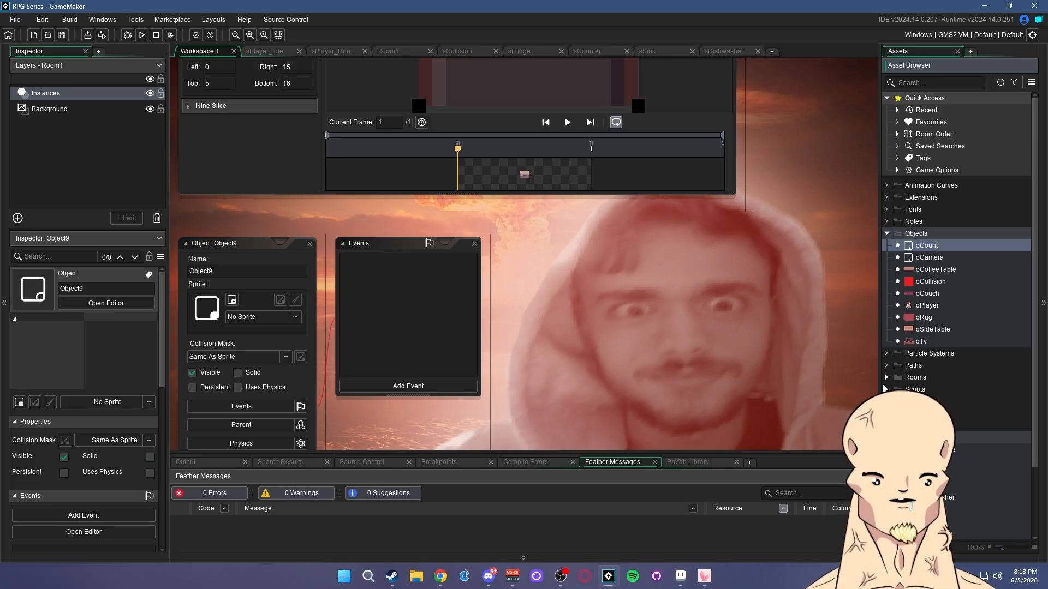
text(er)
key(Return)
Assign the sCounter sprite to the oCounter object
click(256, 317)
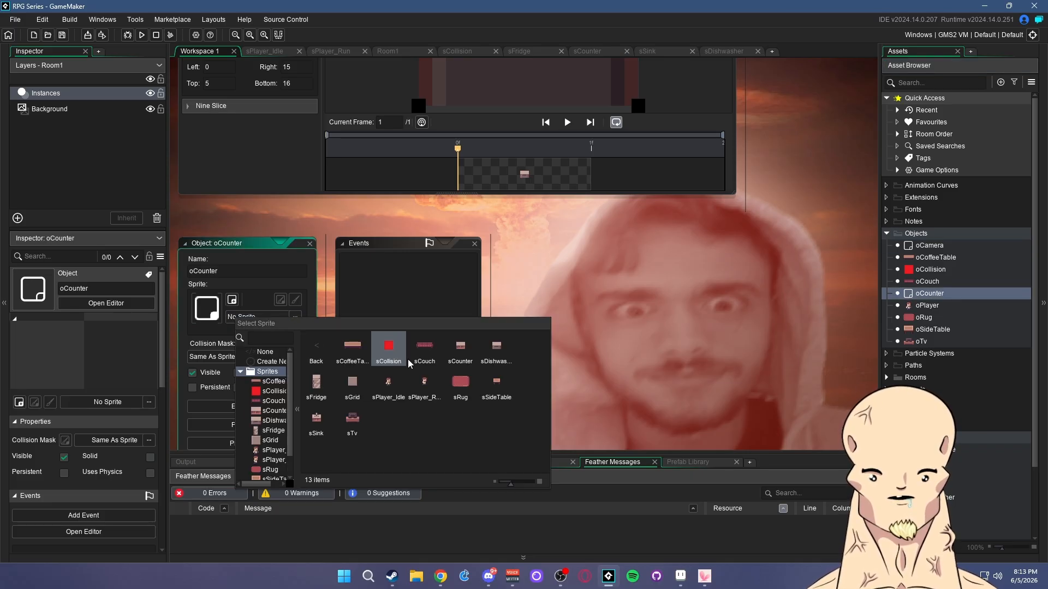
click(460, 349)
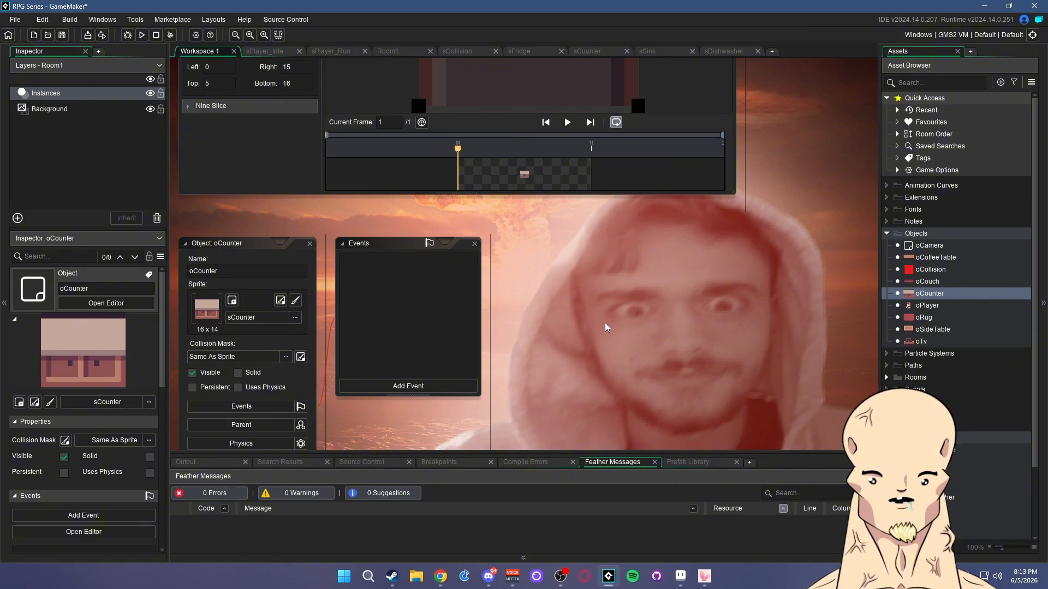
middle_drag(604, 323, 677, 264)
middle_drag(664, 307, 665, 298)
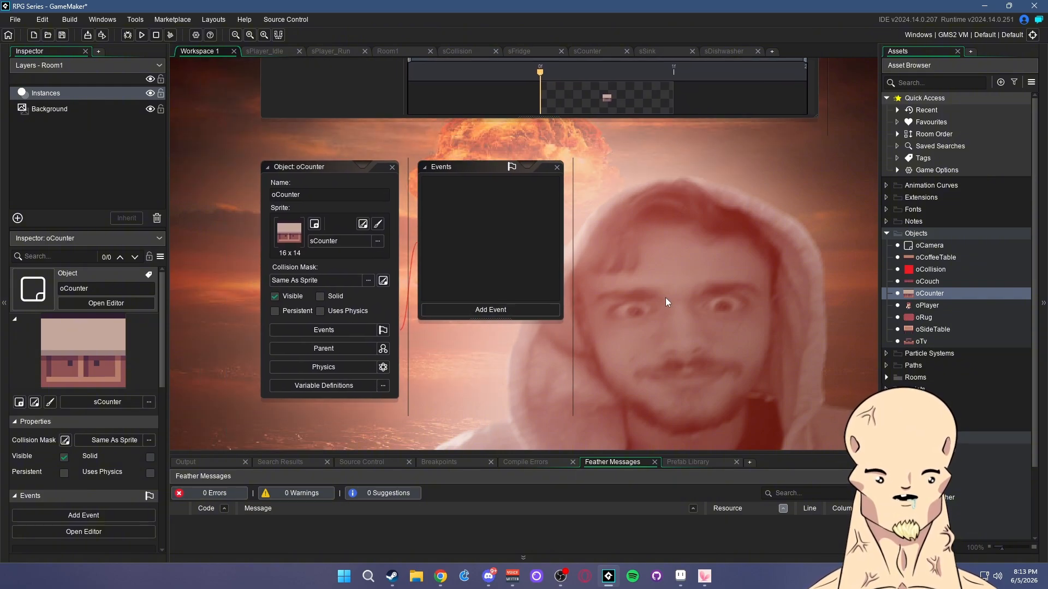
Set oCollision as the parent of the oCounter object
click(382, 348)
click(491, 341)
double_click(613, 366)
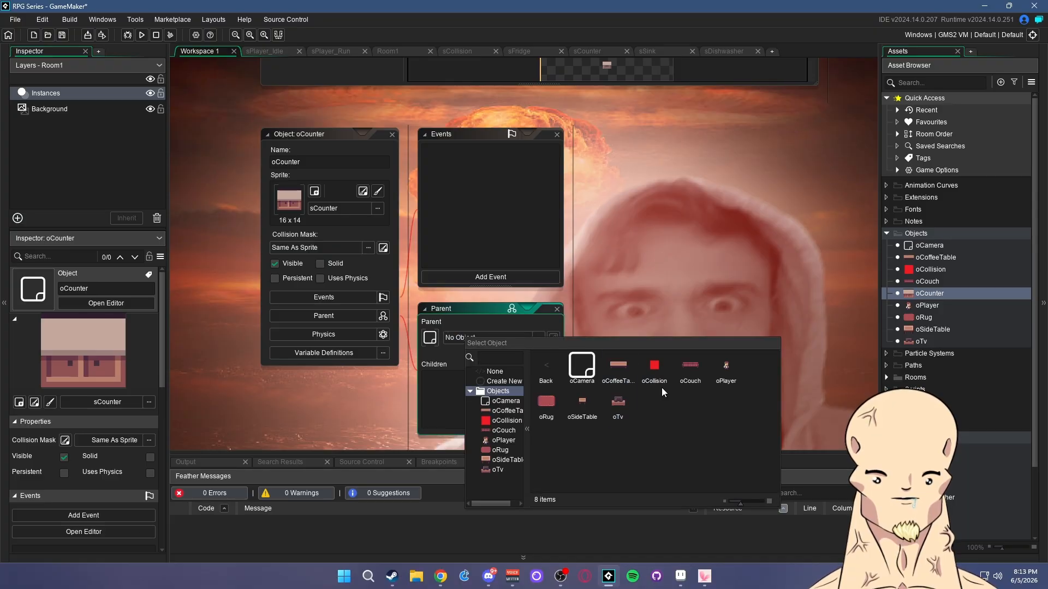
click(663, 378)
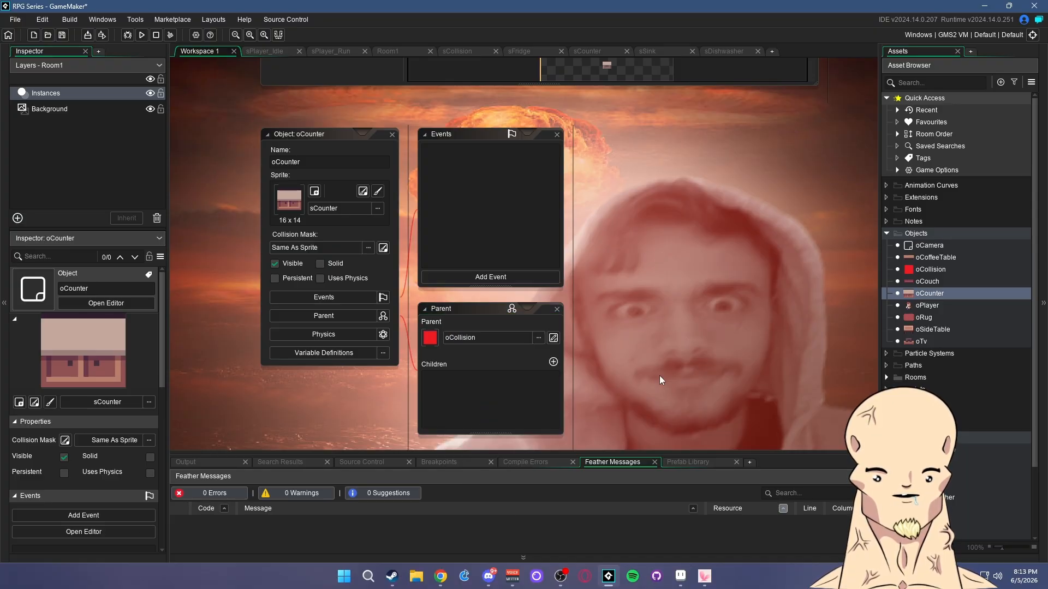
Open the oCouch object and set its parent to oCollision
double_click(928, 281)
click(489, 338)
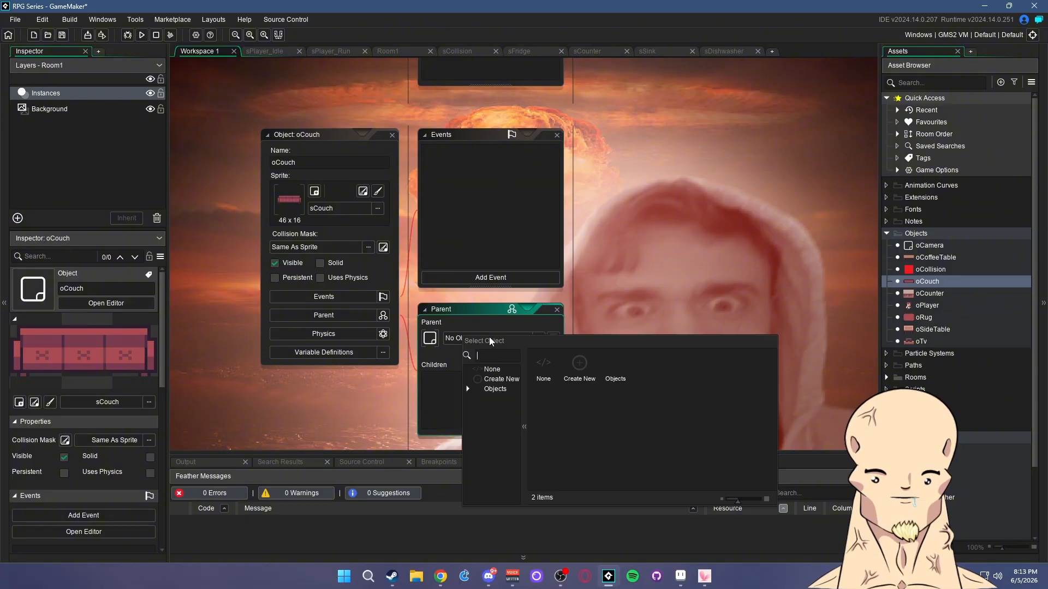
double_click(614, 362)
click(649, 373)
Open the oCoffeeTable object and make it a child of oCollision
double_click(936, 257)
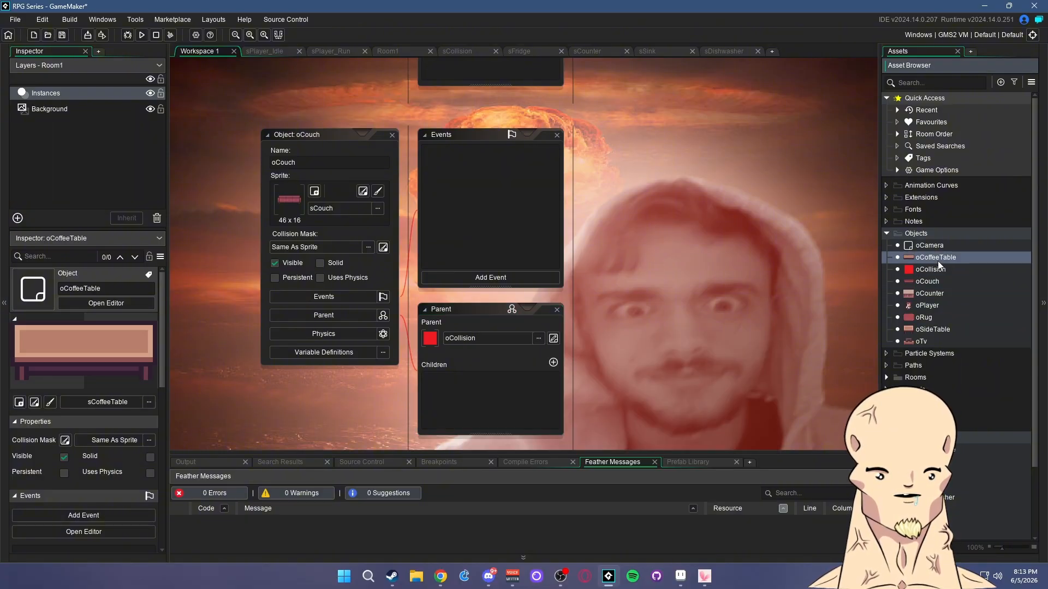
click(488, 338)
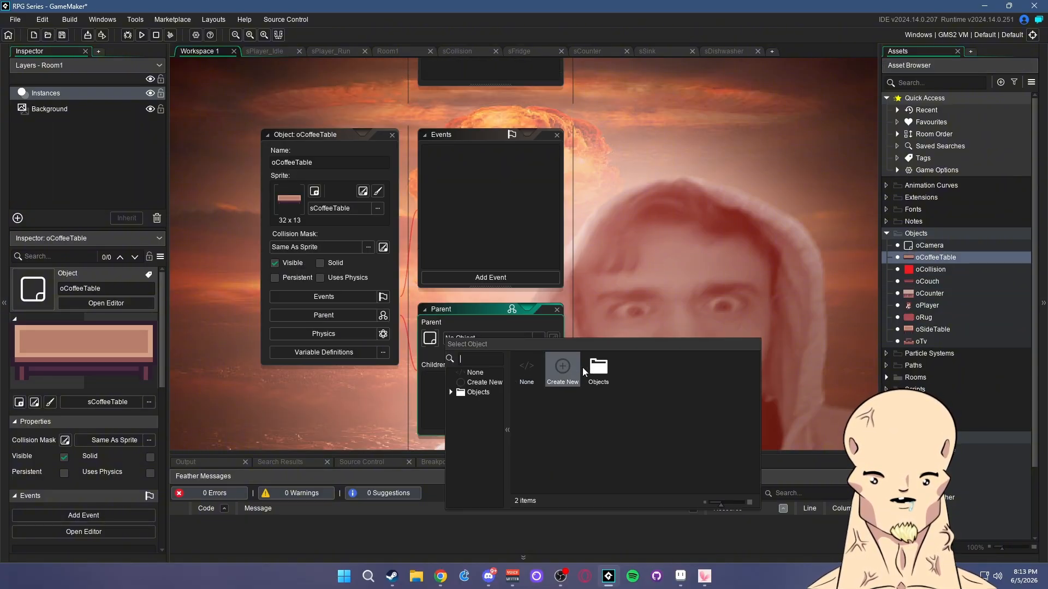
double_click(603, 367)
click(631, 371)
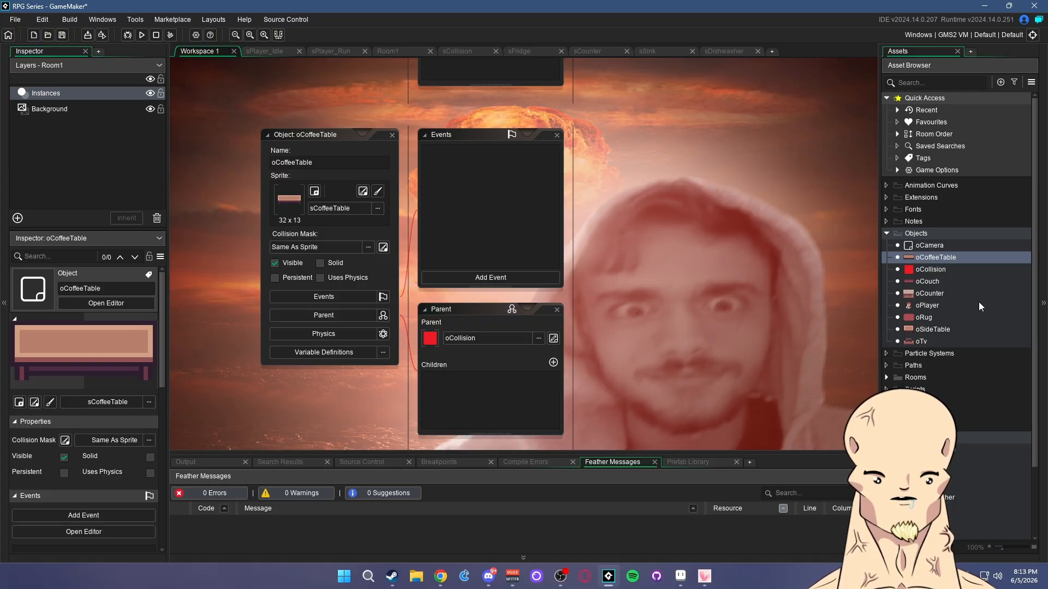
Open the oSideTable object and assign oCollision as its parent
double_click(924, 318)
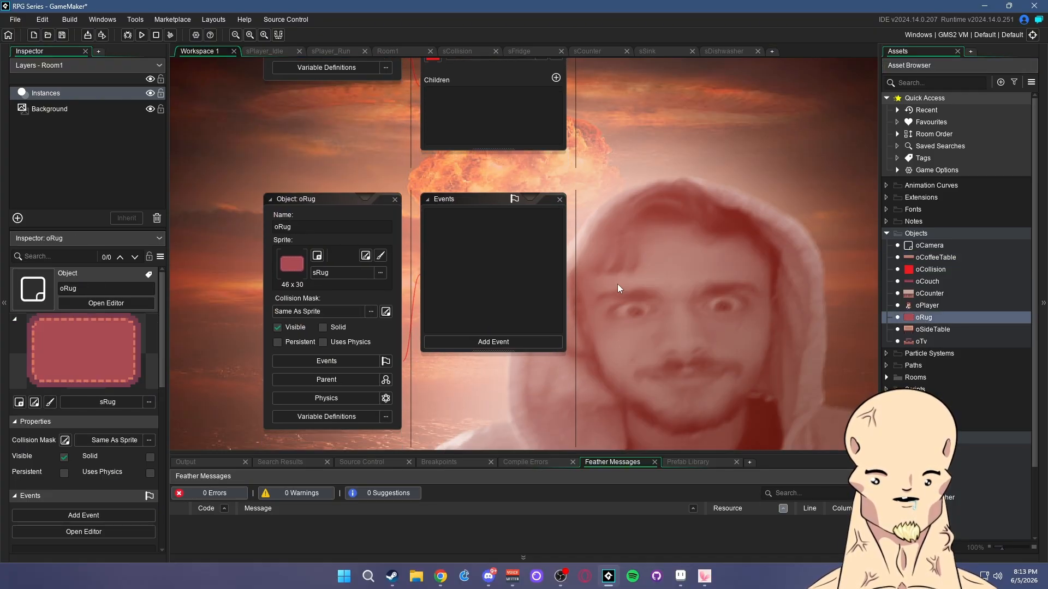
double_click(931, 329)
click(323, 424)
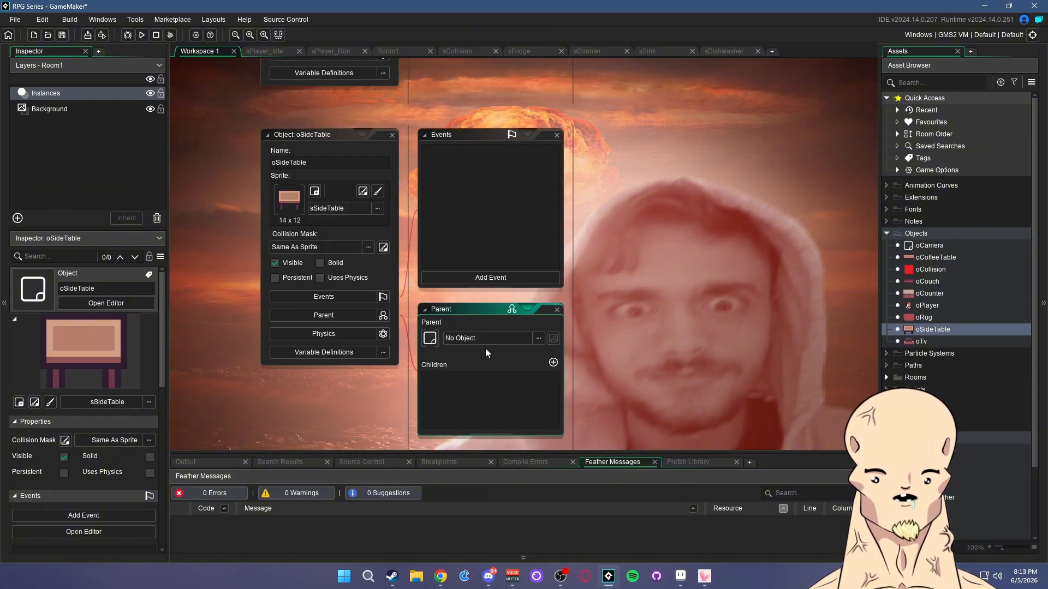
click(472, 339)
click(613, 368)
click(660, 370)
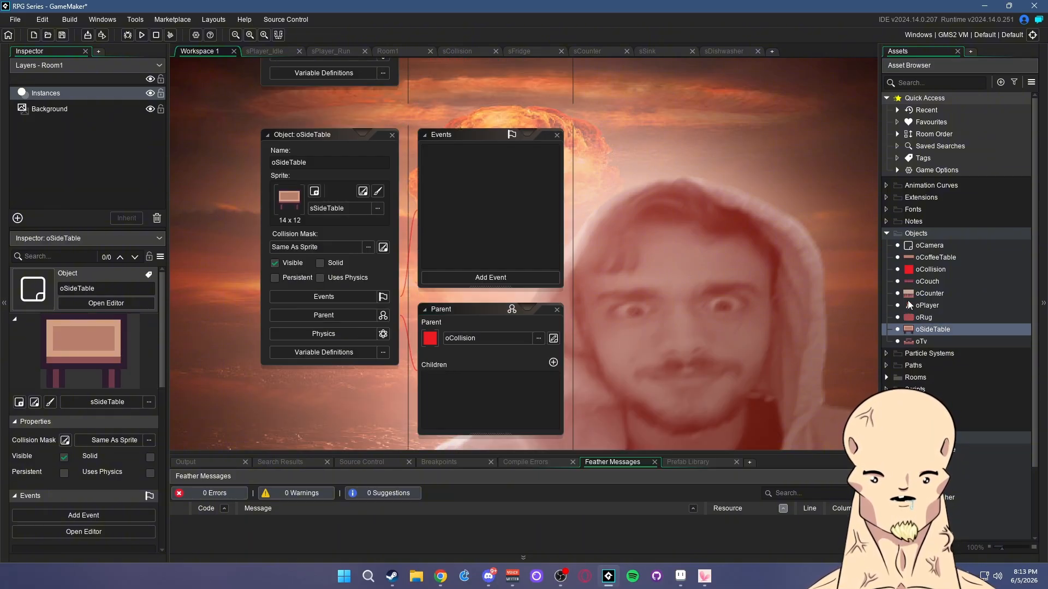
Open the oTv object and choose oCollision as its parent
double_click(935, 342)
click(323, 424)
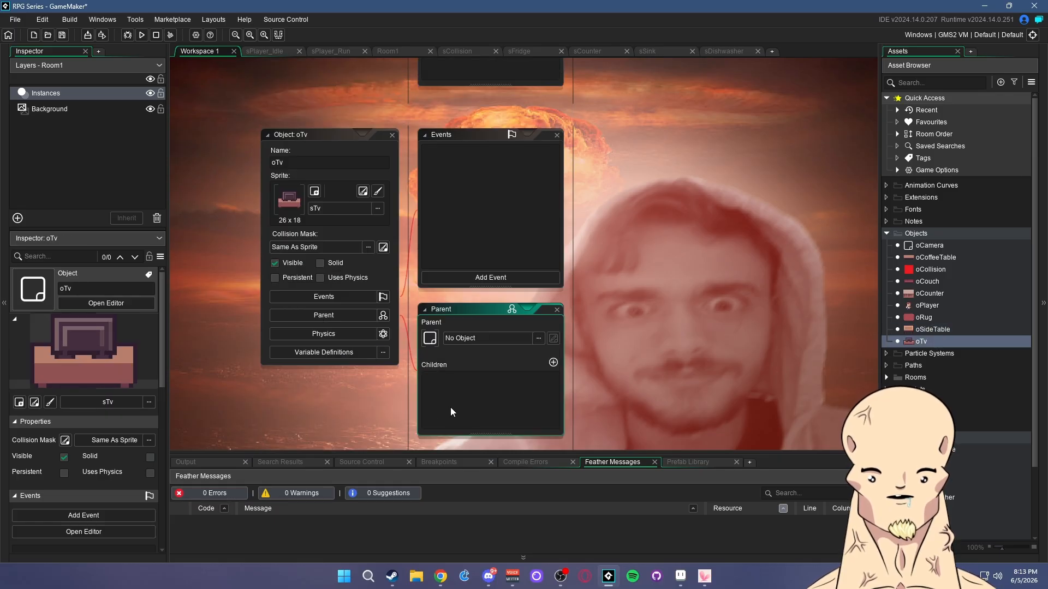
click(475, 339)
click(604, 366)
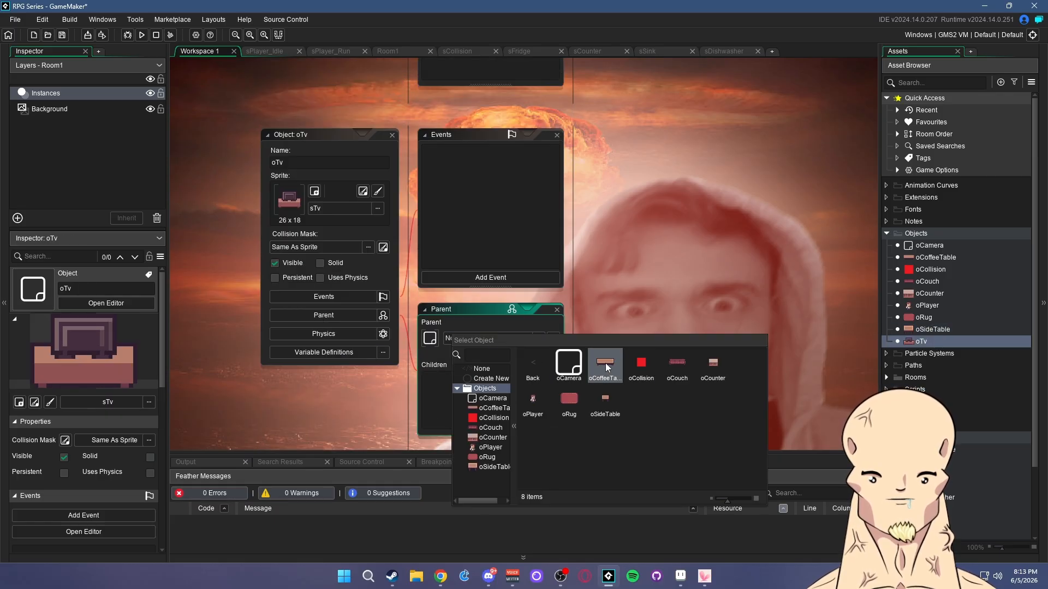
click(643, 372)
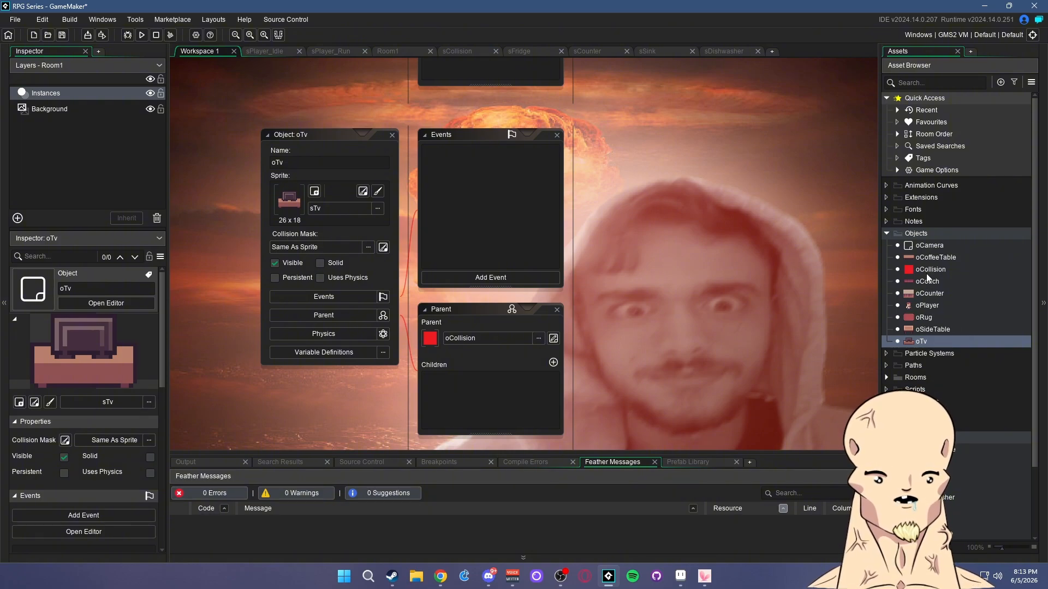
Duplicate the oCounter object as oFridge and assign the sFridge sprite to the copy
right_click(925, 293)
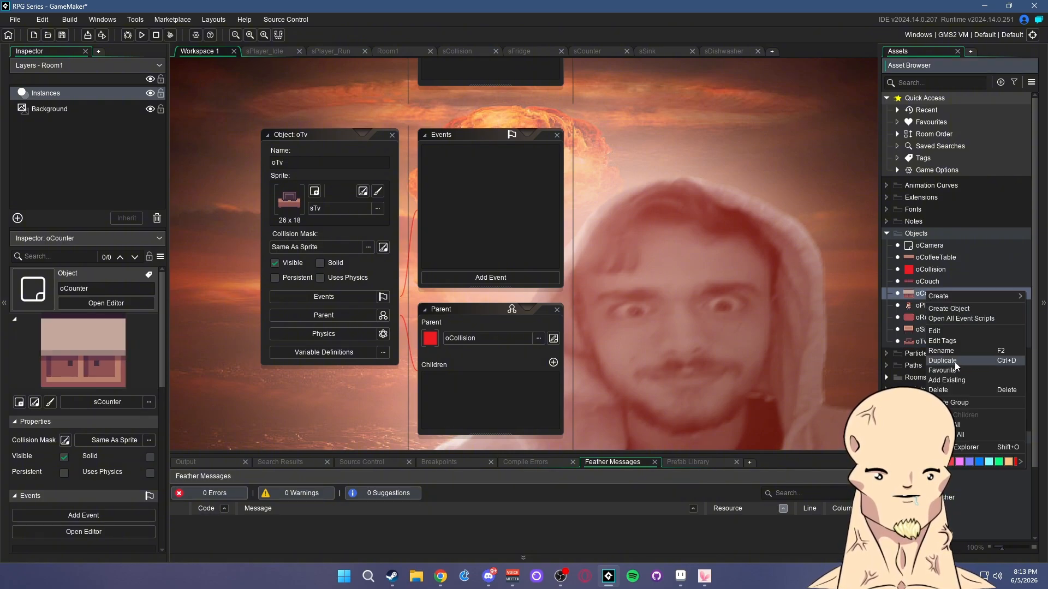
click(954, 361)
text(oFridge)
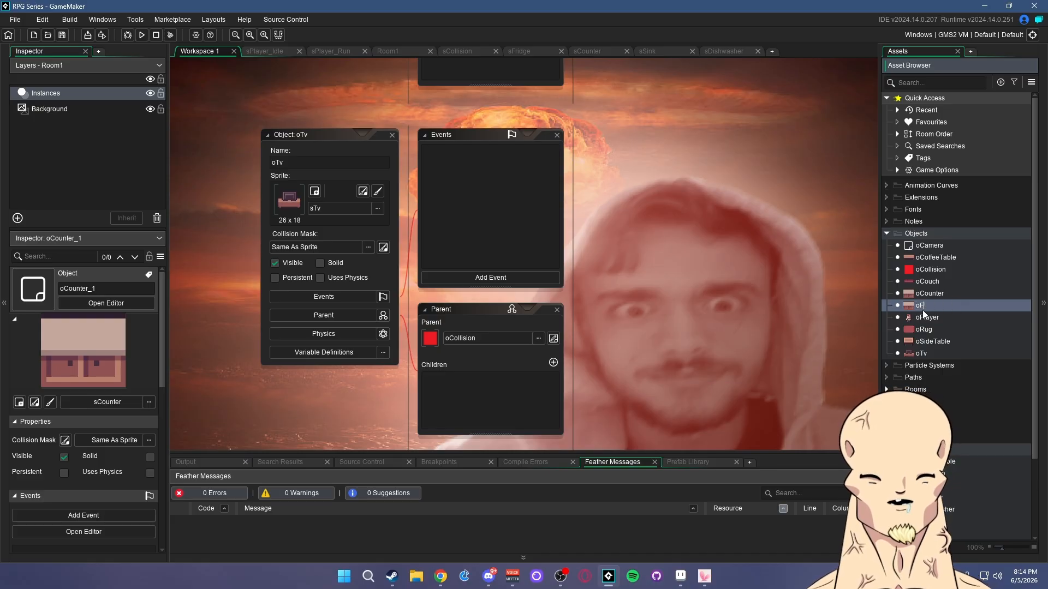
key(Return)
double_click(922, 309)
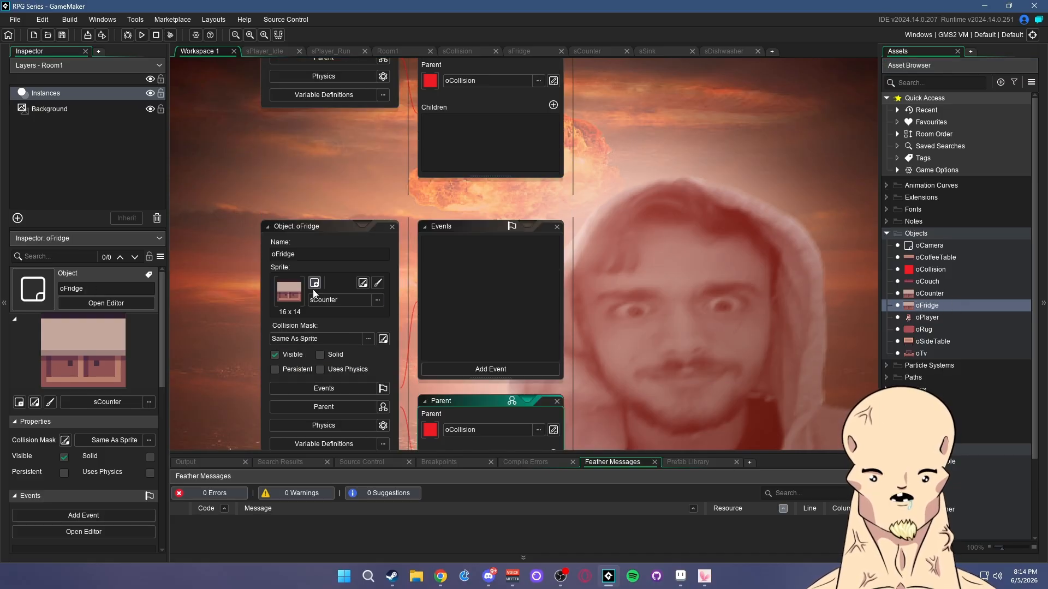
click(338, 299)
click(376, 365)
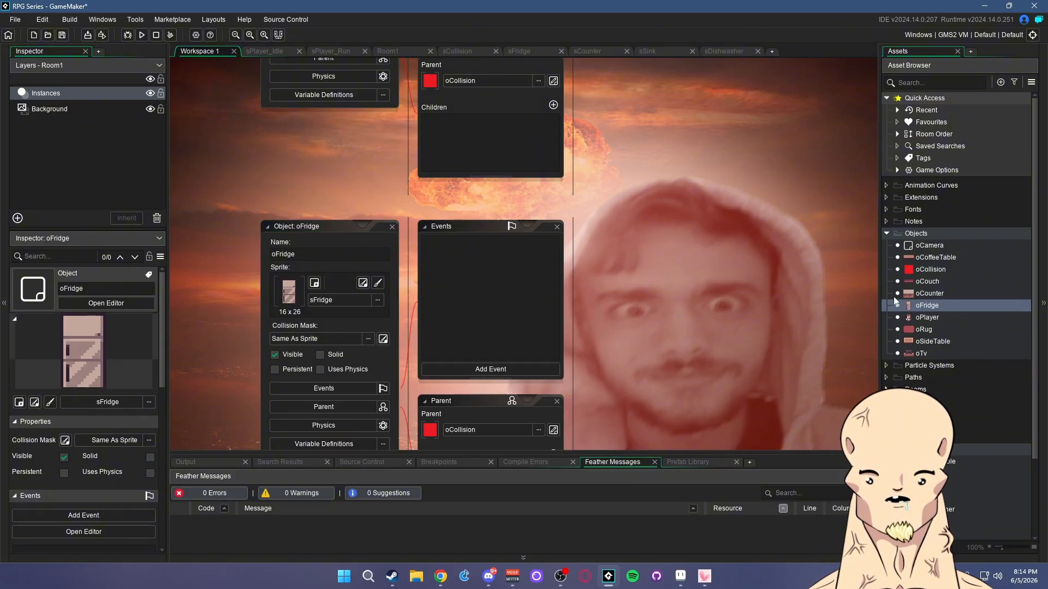
Duplicate the oFridge object as oSink and assign the sSink sprite to the copy
right_click(931, 305)
click(952, 374)
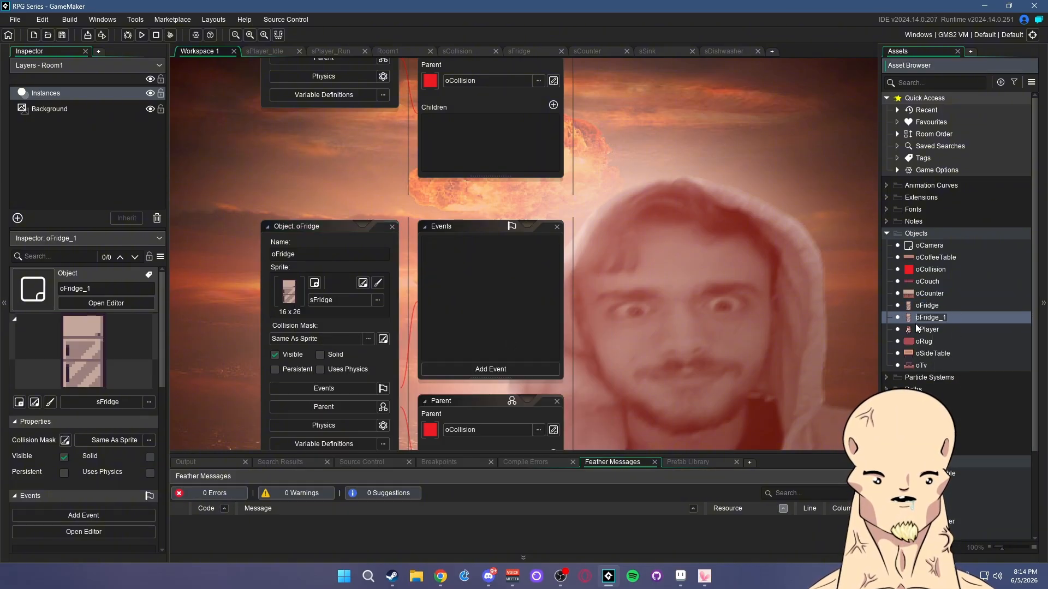
text(oSink)
key(Return)
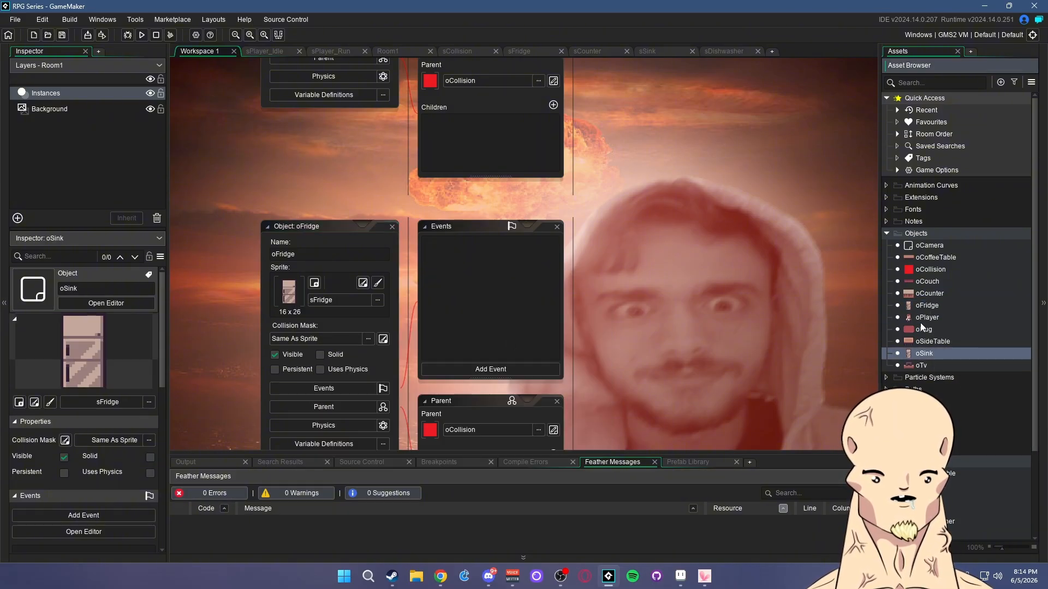
double_click(924, 353)
click(359, 299)
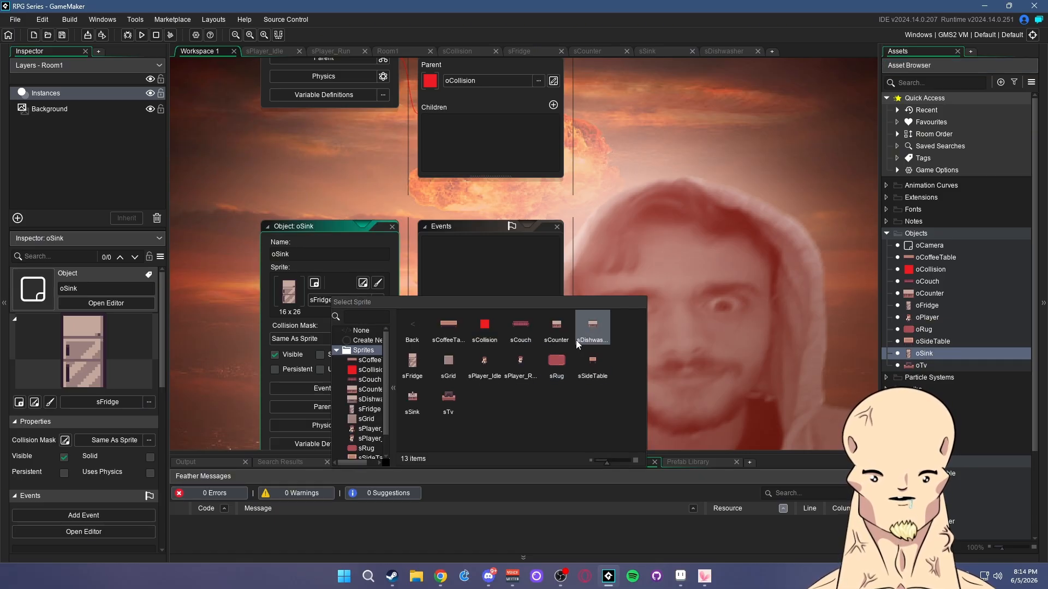
click(420, 404)
Duplicate the oSink object as oDishwasher and assign the sDishwasher sprite to the copy
right_click(926, 352)
click(961, 421)
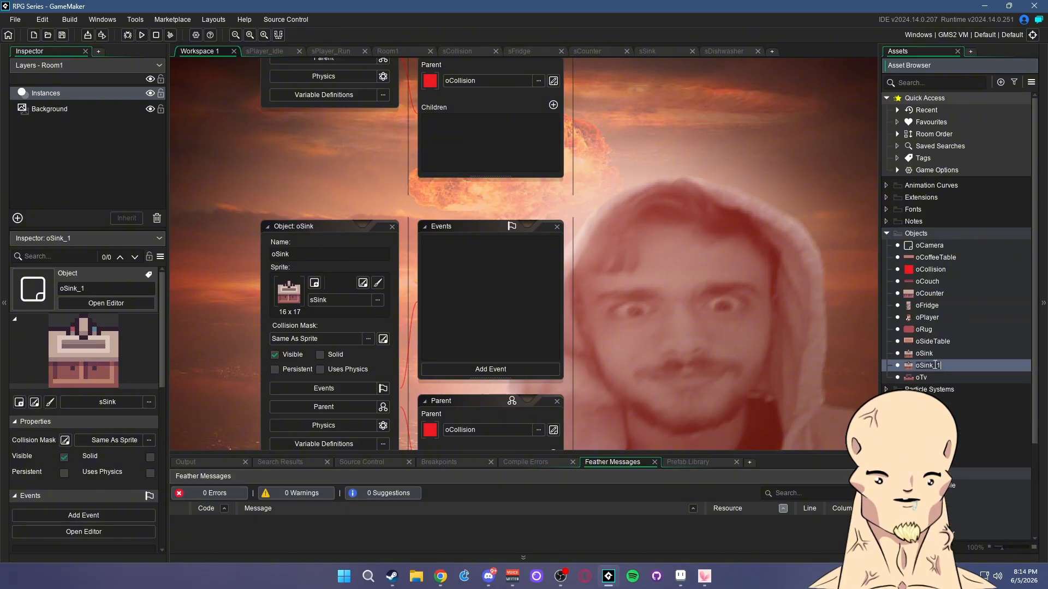
text(o)
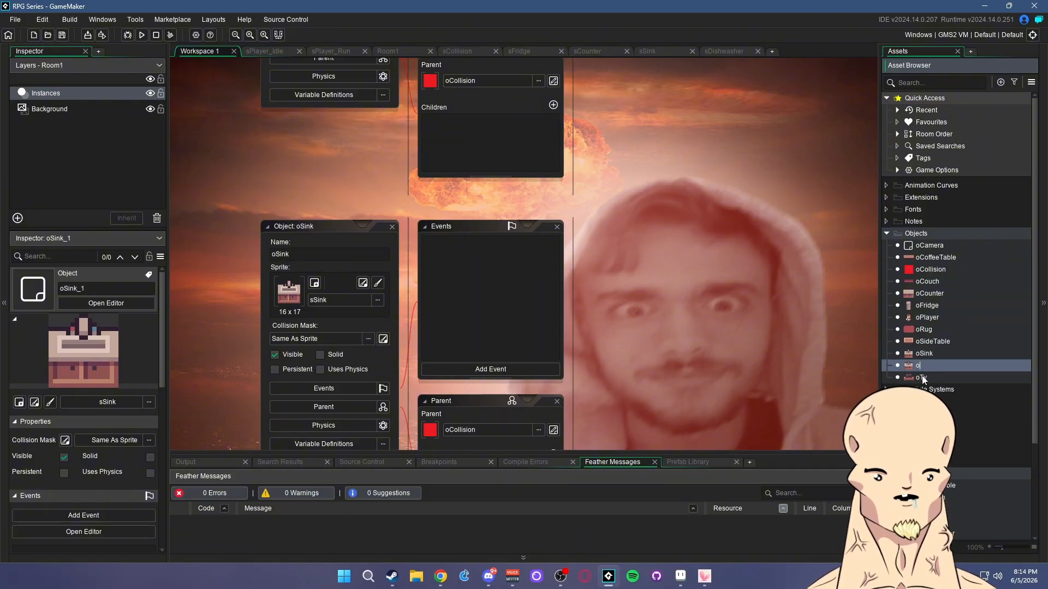
text(Dish)
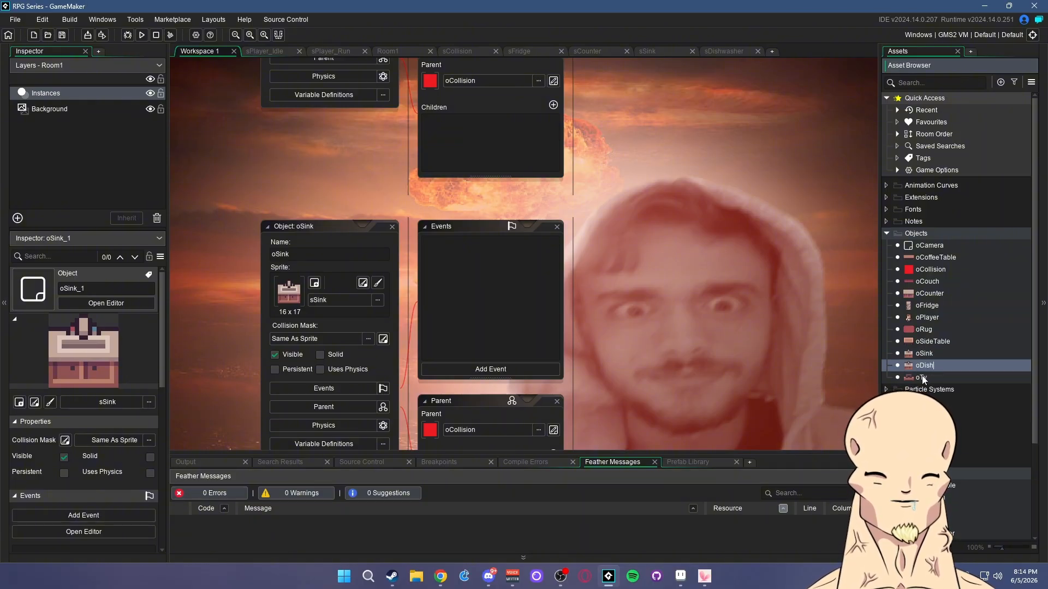
text(washer)
key(Return)
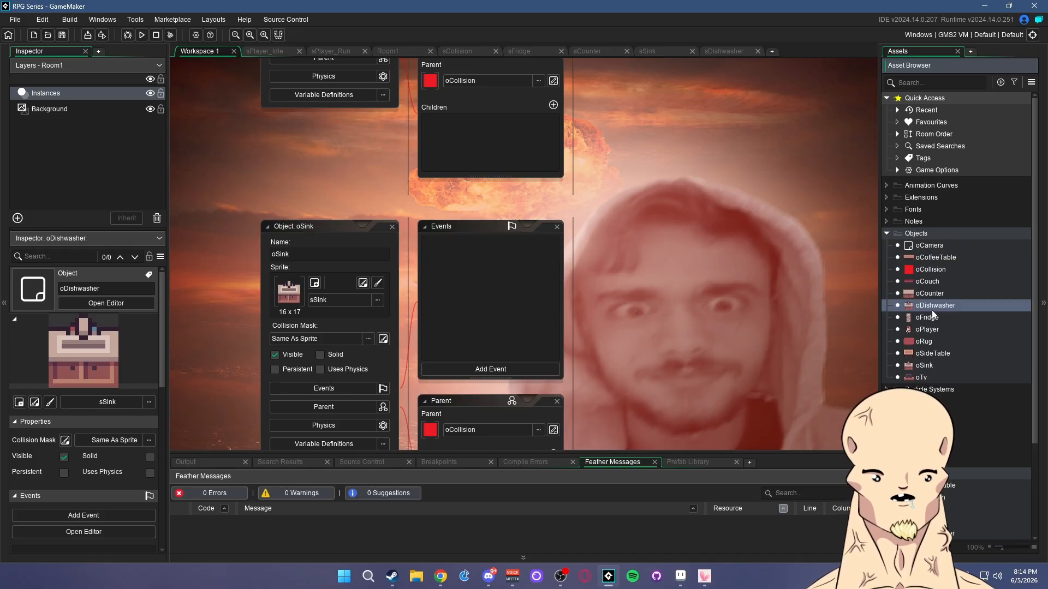
click(339, 303)
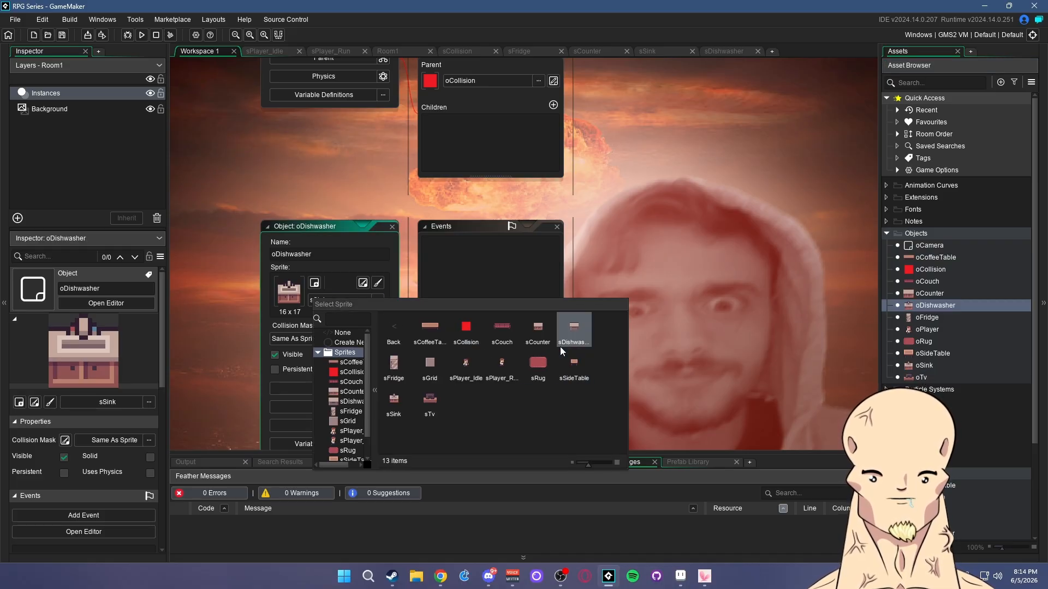
click(573, 331)
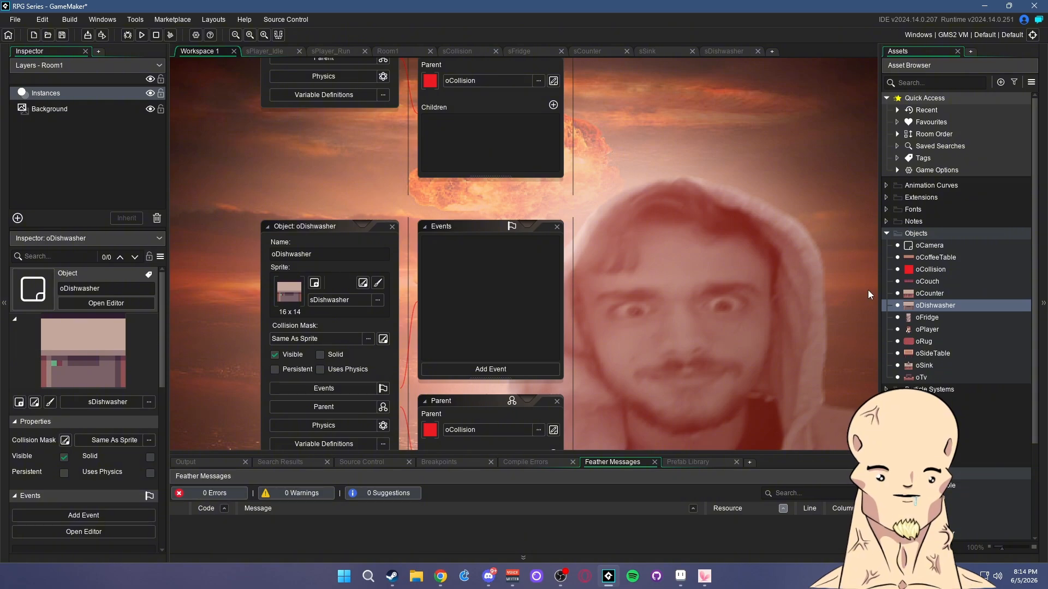
Open Room1 in the room editor, framed on the living room furniture and the player
click(886, 413)
double_click(923, 426)
middle_drag(625, 261, 743, 129)
ctrl+scroll(608, 273, up, 4)
ctrl+scroll(663, 264, down, 6)
ctrl+scroll(690, 272, up, 3)
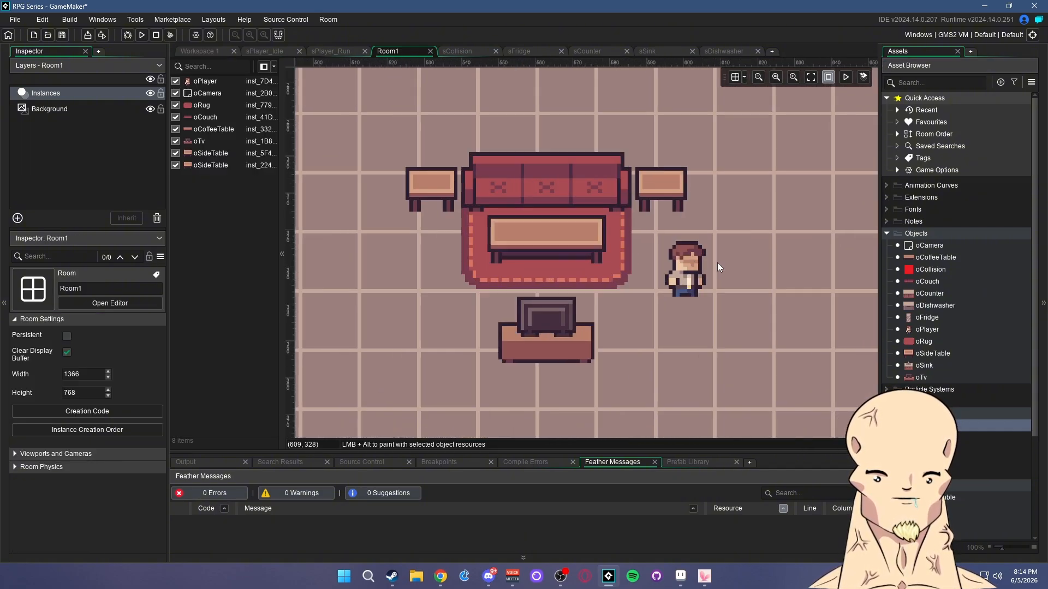
Run the game, walk the player around the couch, side tables, coffee table and TV to test their collisions, and close the game
key(F5)
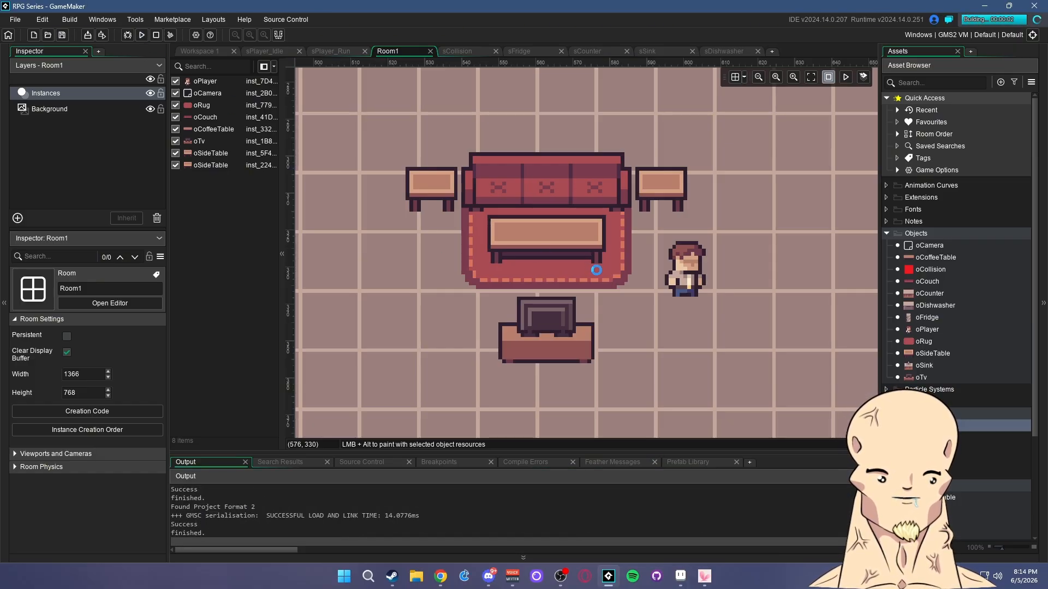
key(a)
key(w)
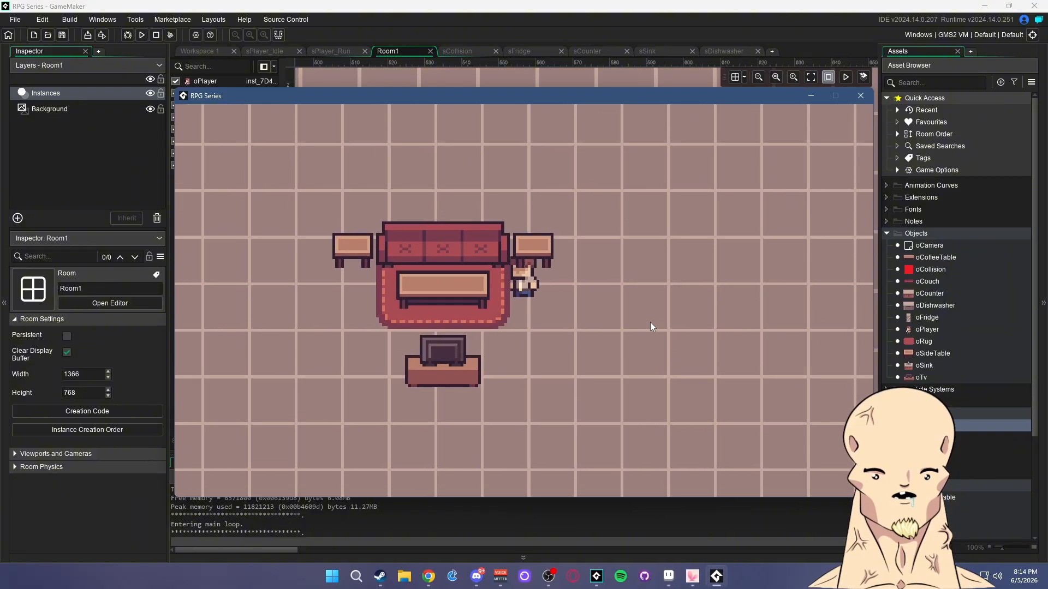
key(s)
key(d)
key(w)
key(a)
key(s)
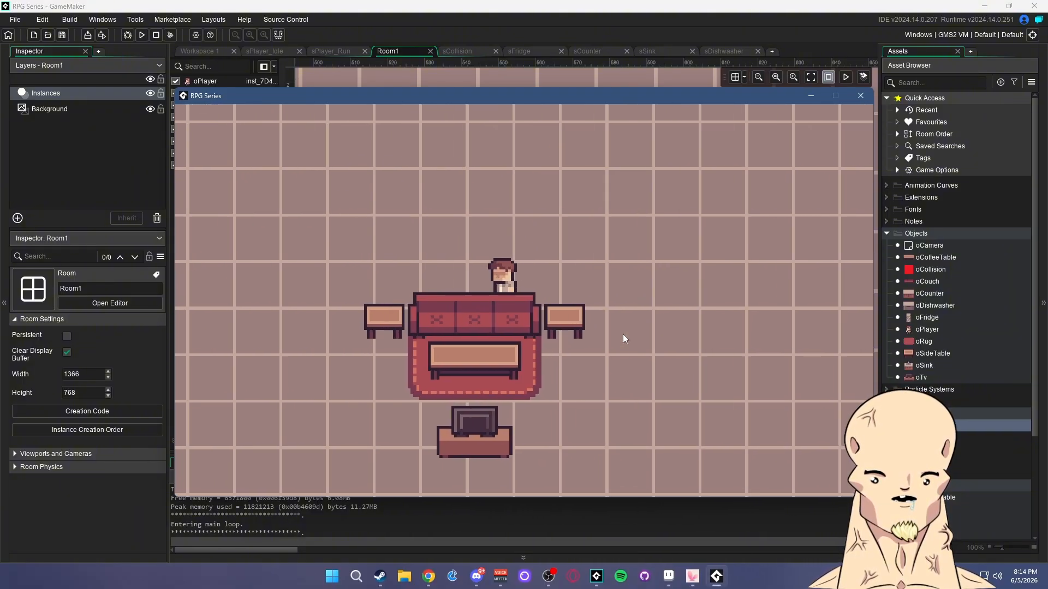
key(s)
key(a)
key(s)
key(d)
key(w)
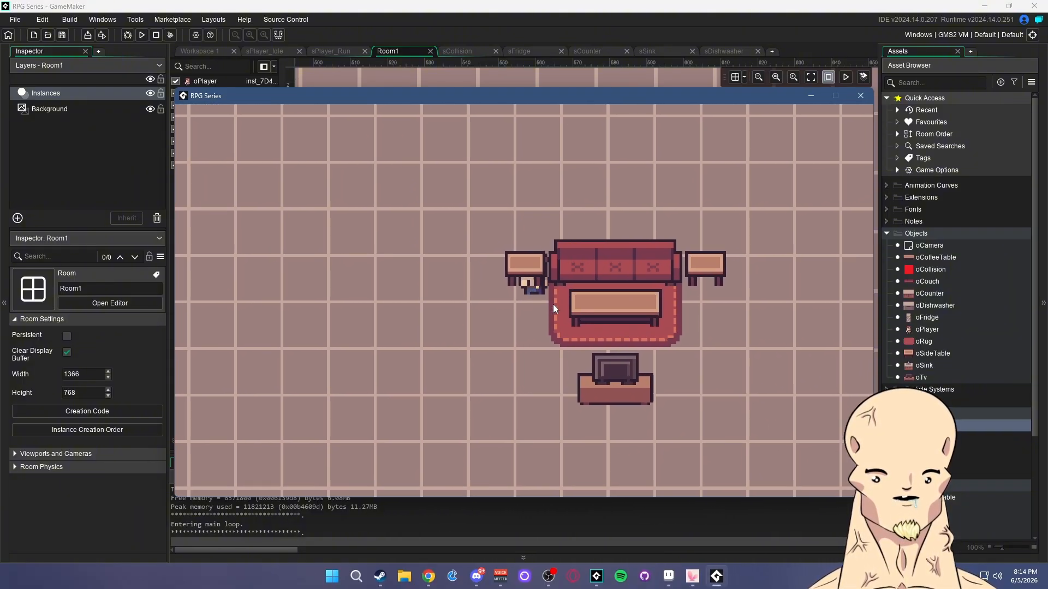
key(s)
key(a)
key(d)
key(w)
key(d)
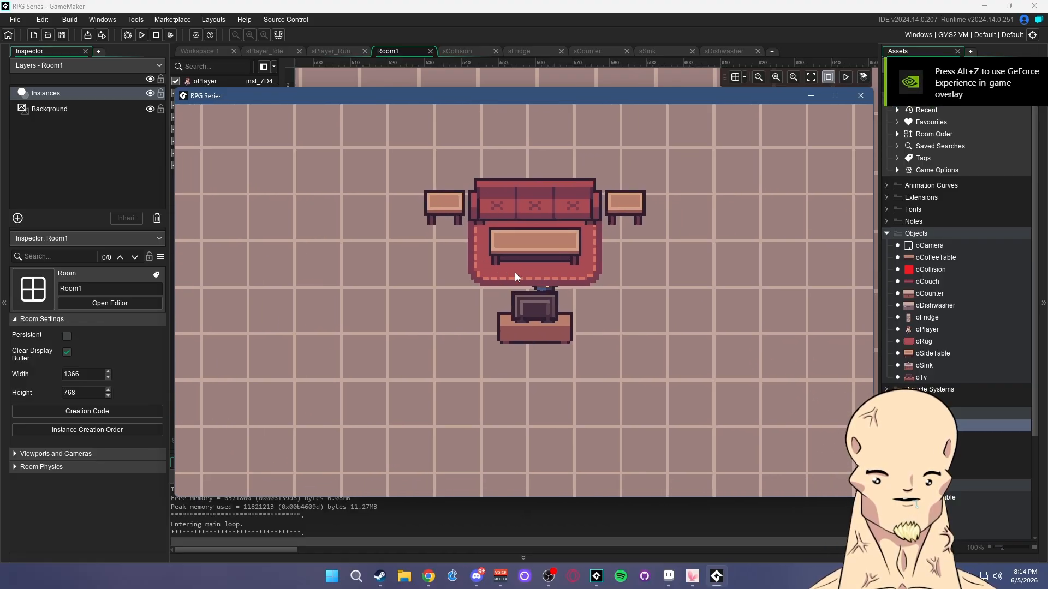
key(w)
key(a)
key(a)
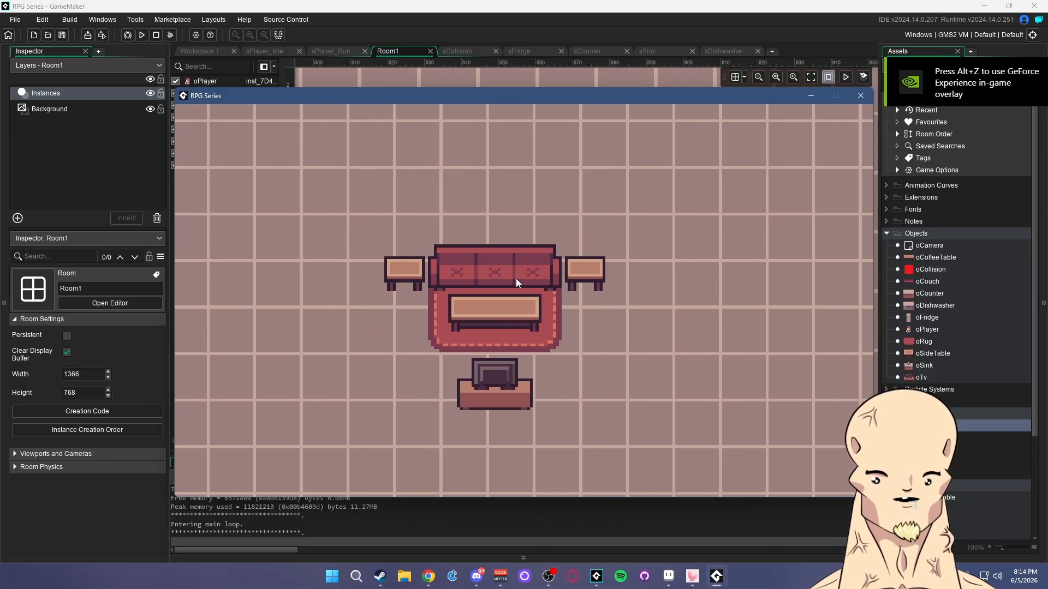
key(s)
key(s)
key(d)
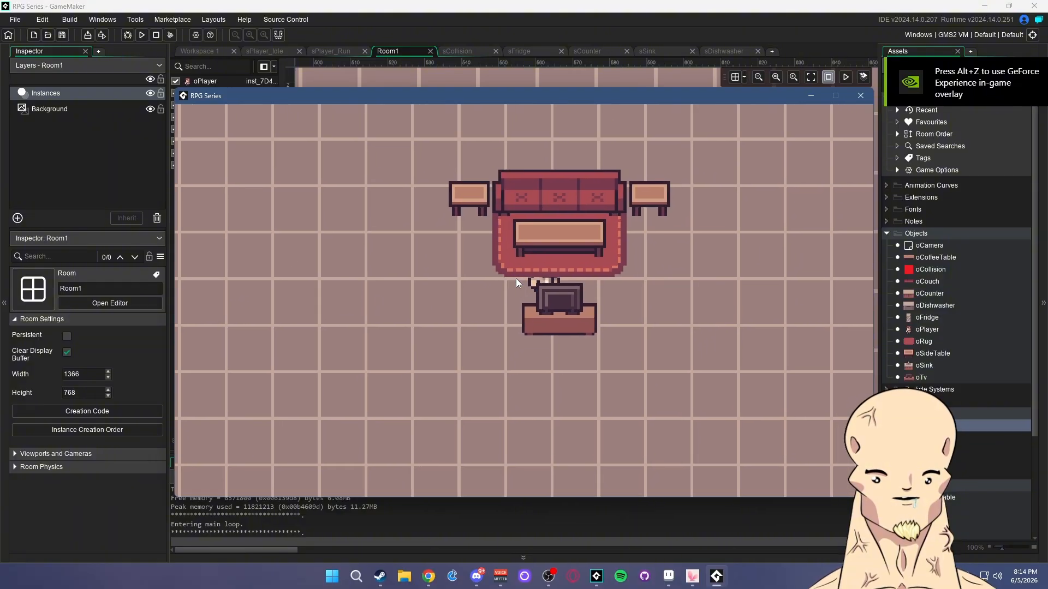
key(w)
key(a)
key(d)
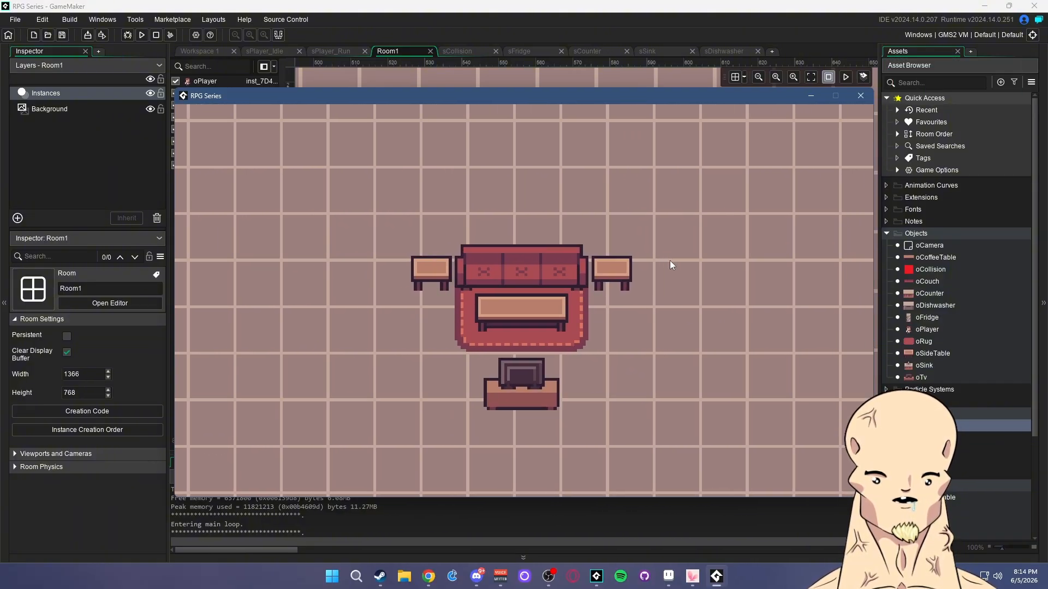
key(s)
click(860, 96)
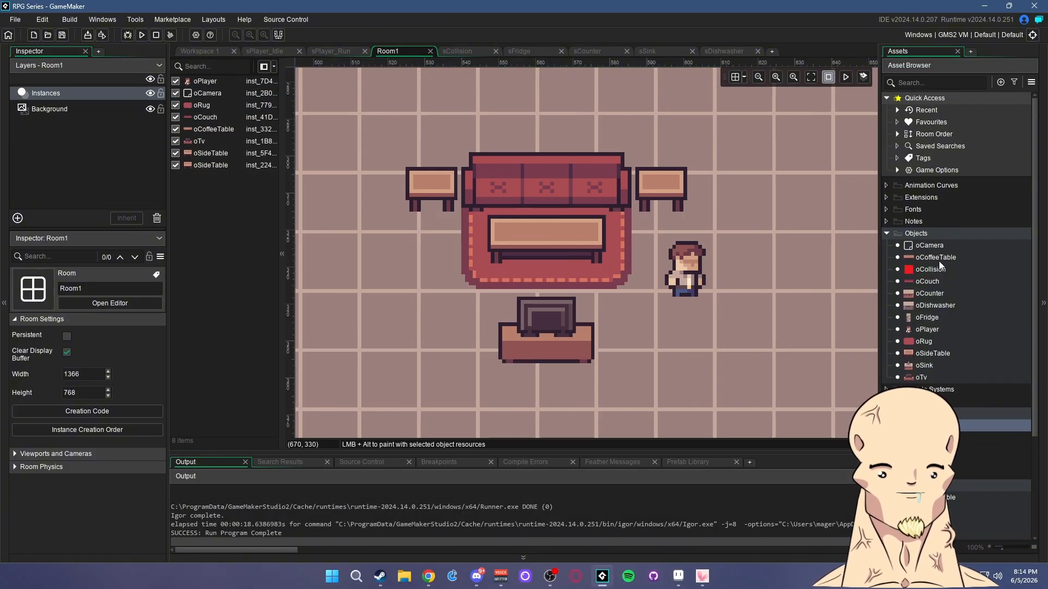
Add a Create event to the oCollision object containing depth = -y; and save it
double_click(924, 258)
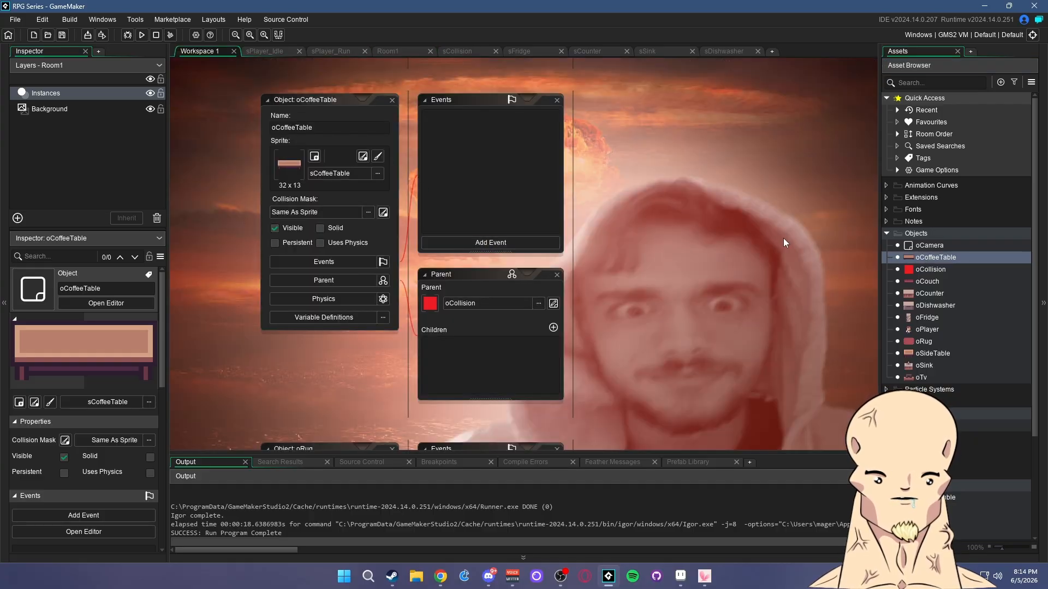
double_click(931, 269)
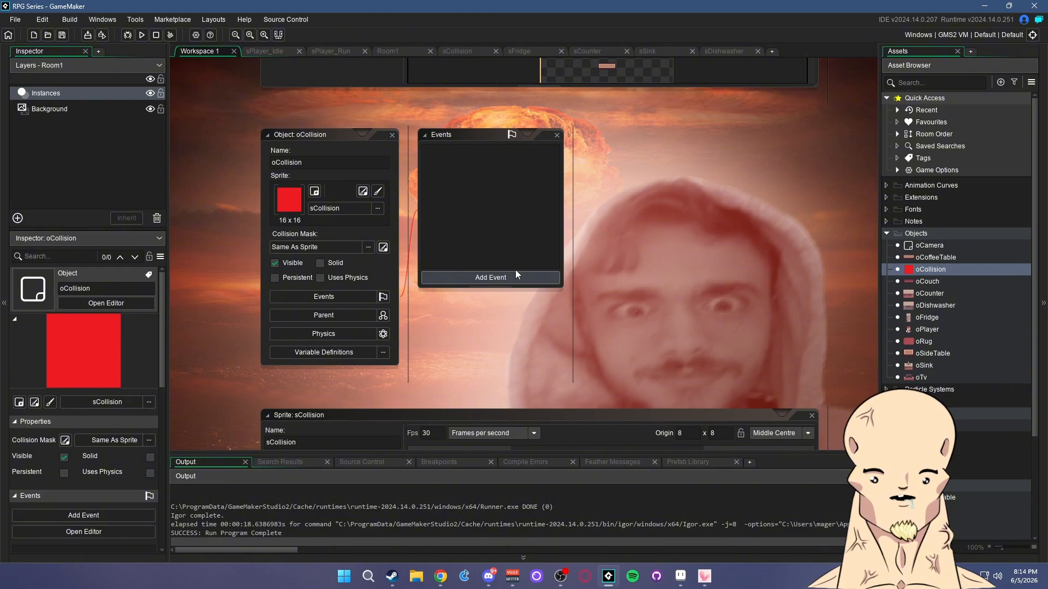
click(504, 277)
click(557, 283)
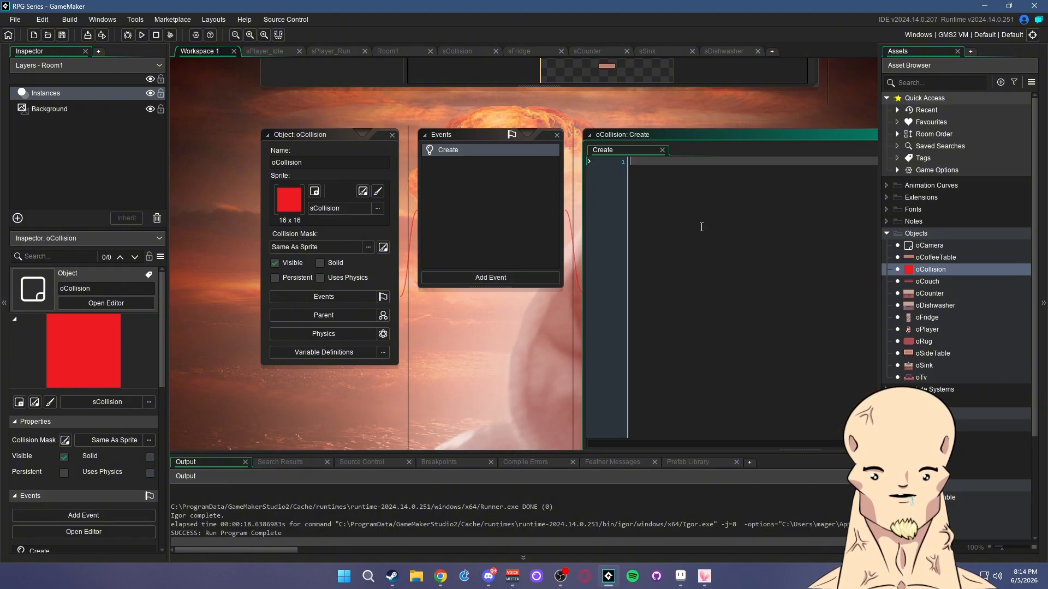
text(depth)
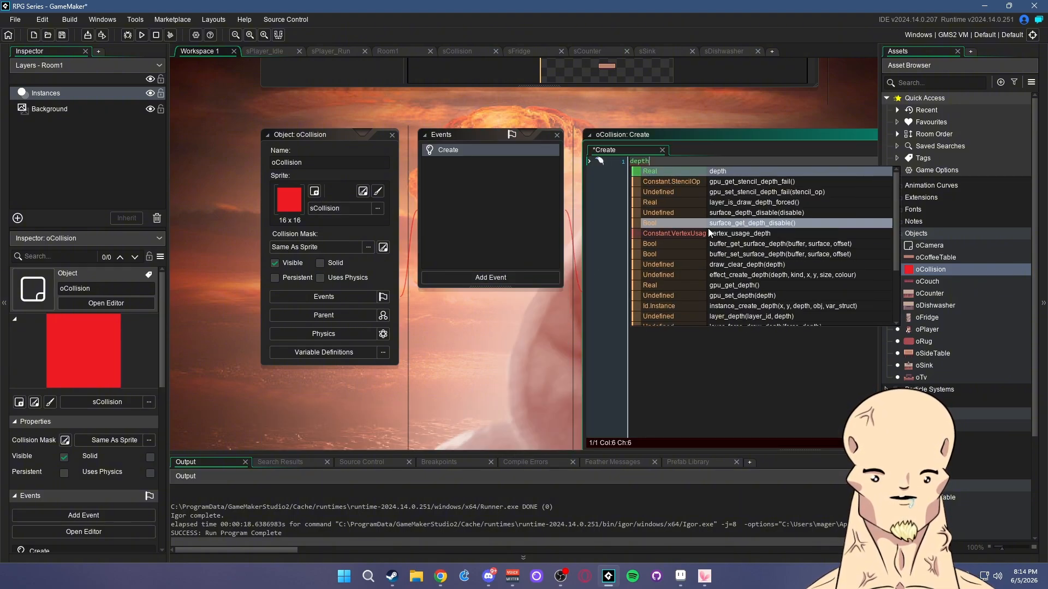
text( = -y;)
key(ctrl+s)
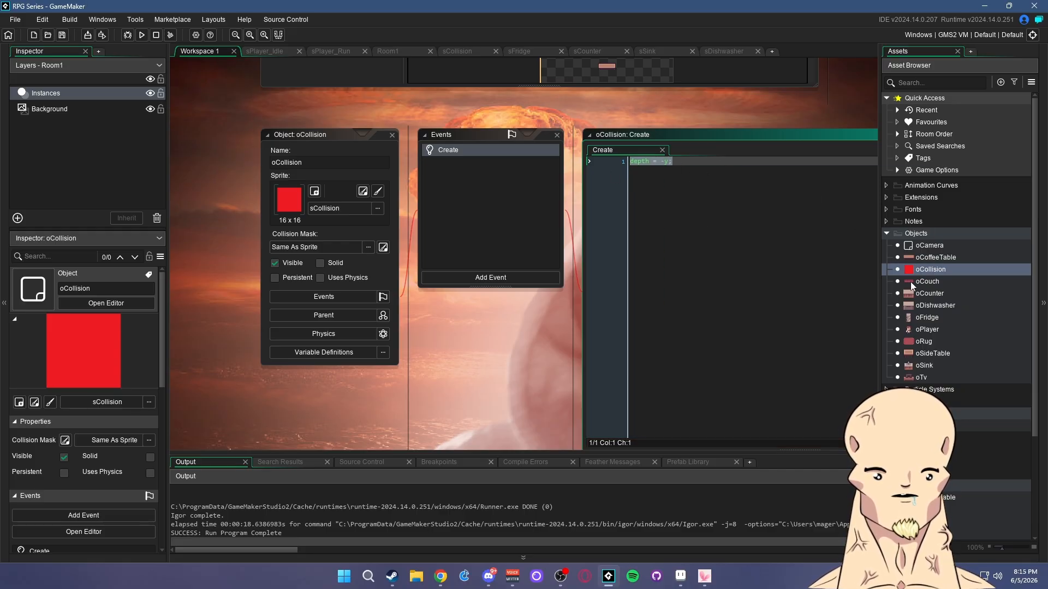
Add a Create event to the oRug object with the same depth = -y; line
double_click(924, 341)
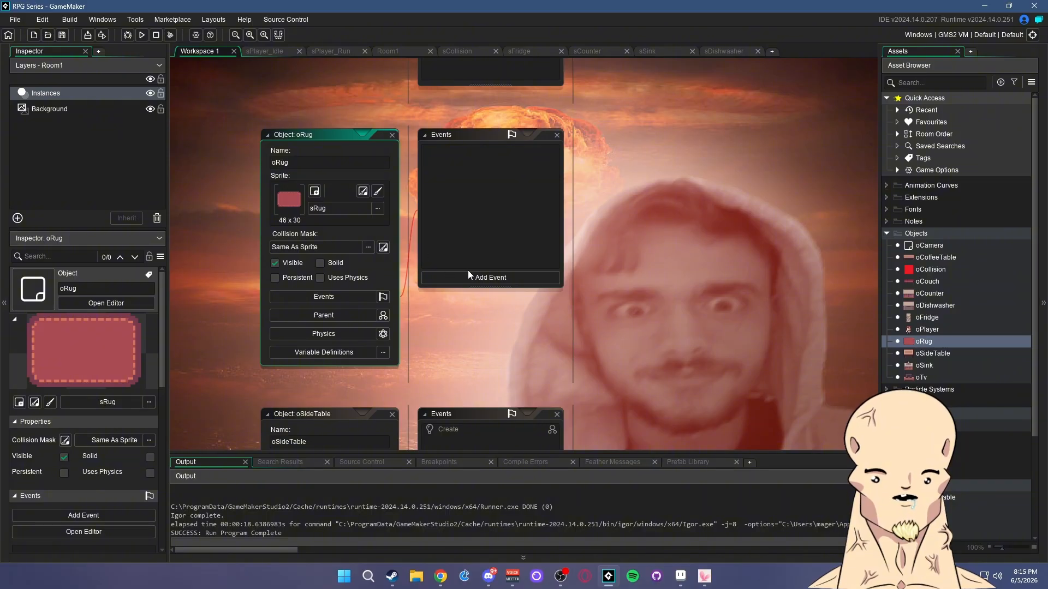
click(468, 275)
click(498, 278)
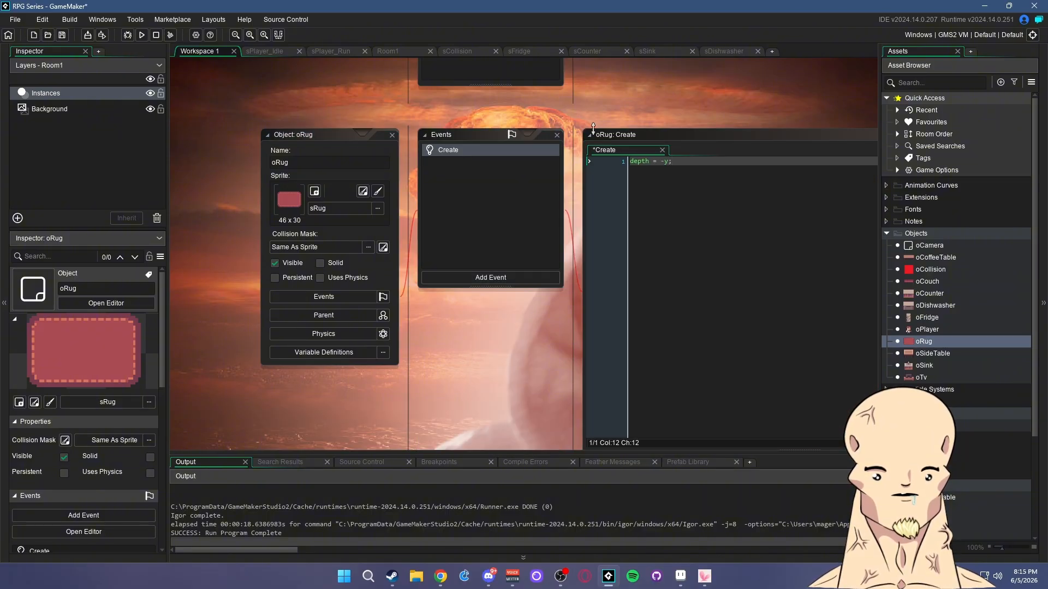
middle_drag(532, 122, 445, 105)
Run the game, walk the player around the rug and furniture to check the draw order, and close the game
click(143, 35)
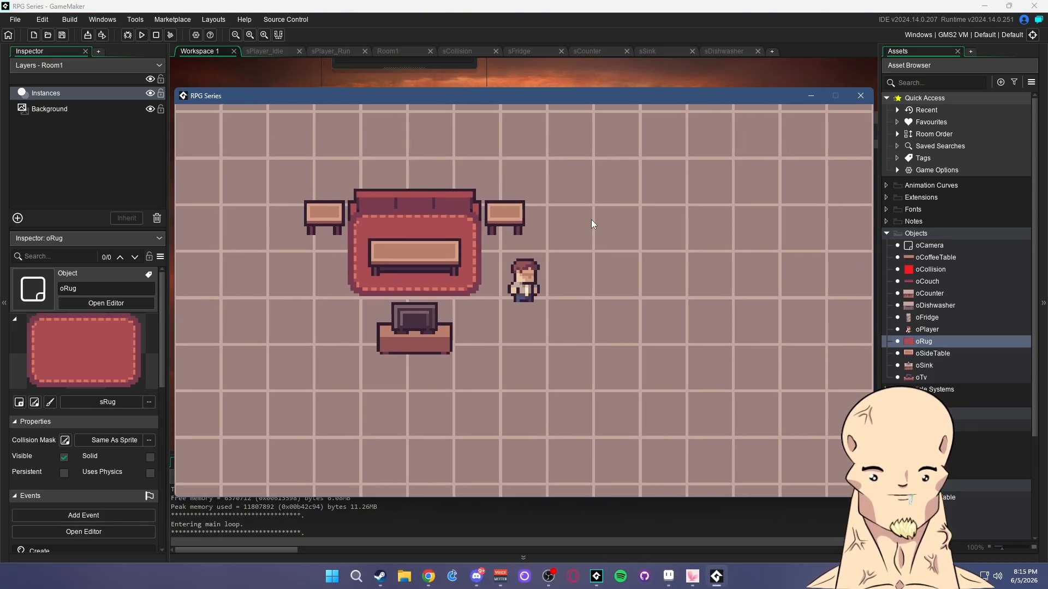
key(w)
key(a)
key(s)
key(s)
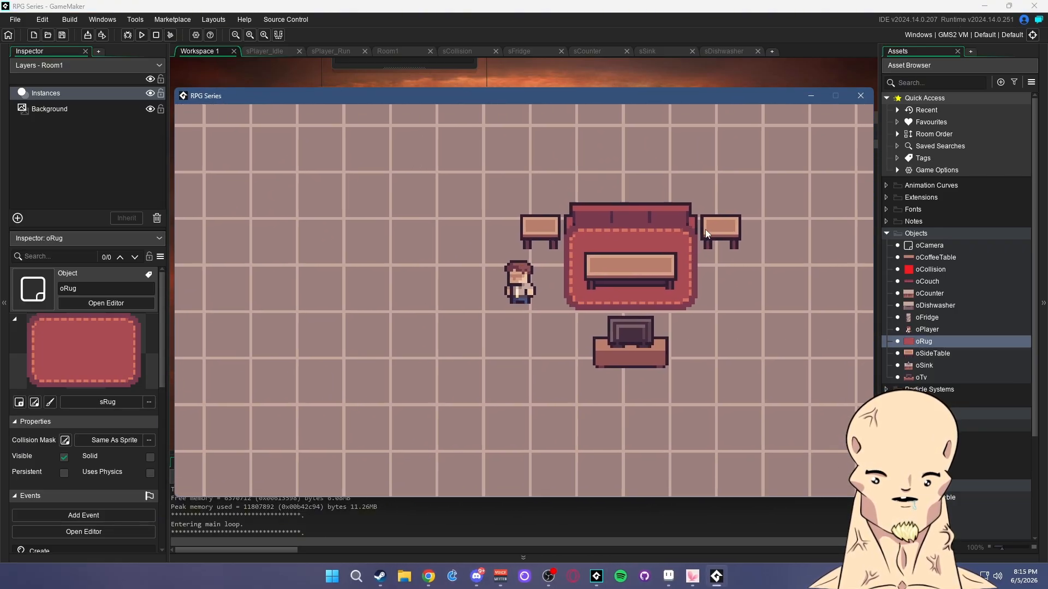
key(w)
key(s)
click(860, 96)
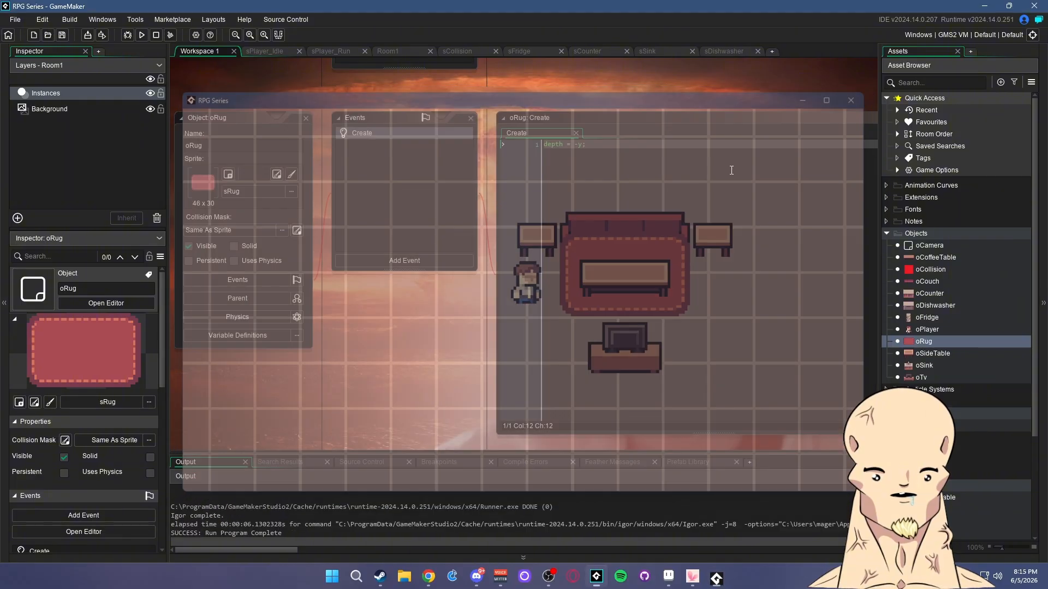
Replace the -y depth value in oRug's Create event so the rug draws beneath the other furniture
click(201, 146)
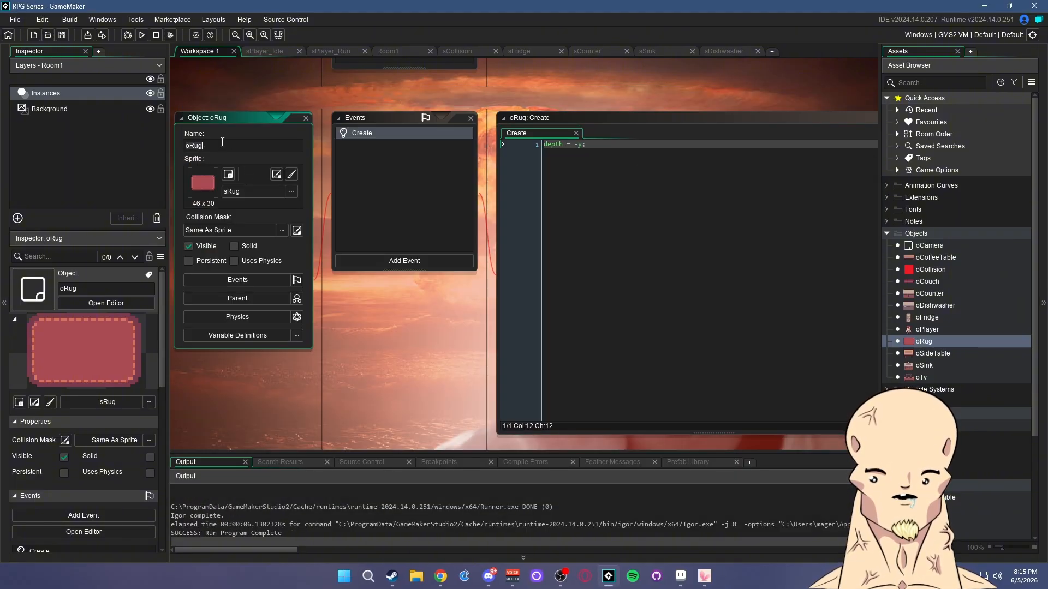
click(583, 144)
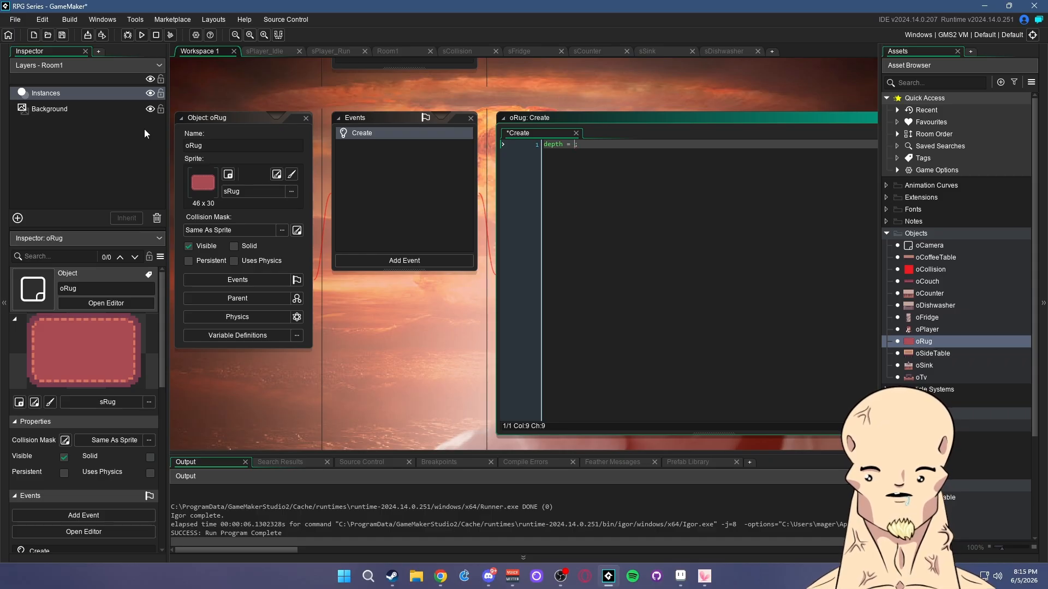
Run the game again, walk the player around and behind the couch to check the rug and player layering, and close it
click(142, 35)
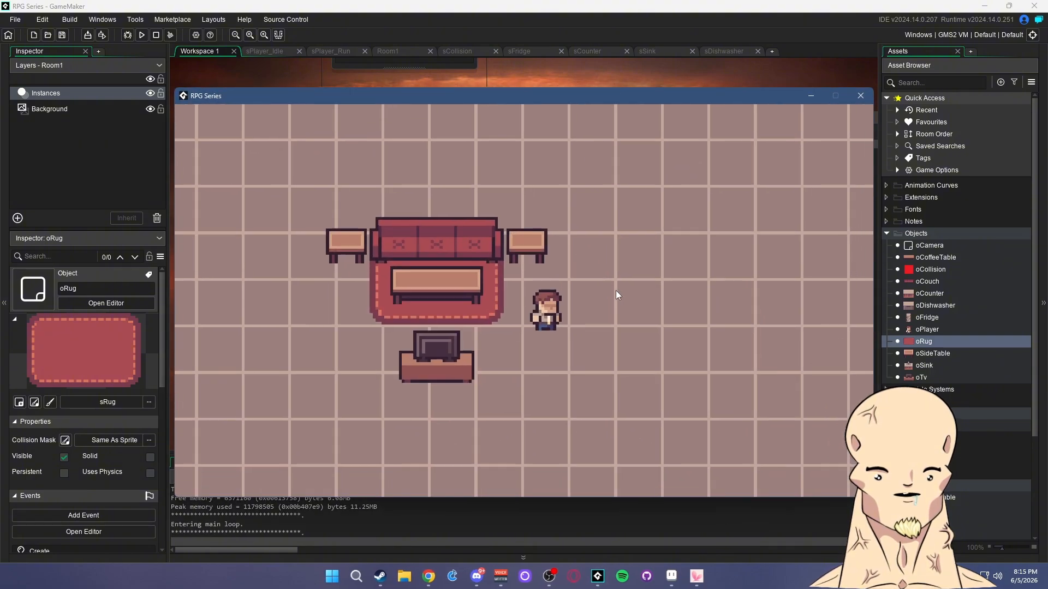
key(w)
key(a)
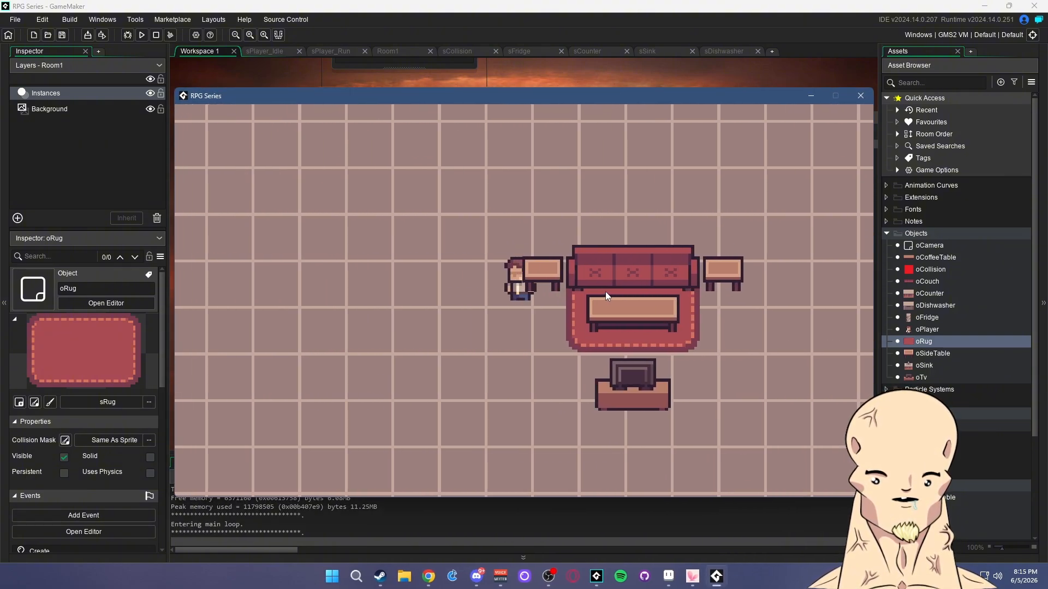
key(w)
key(d)
key(s)
key(d)
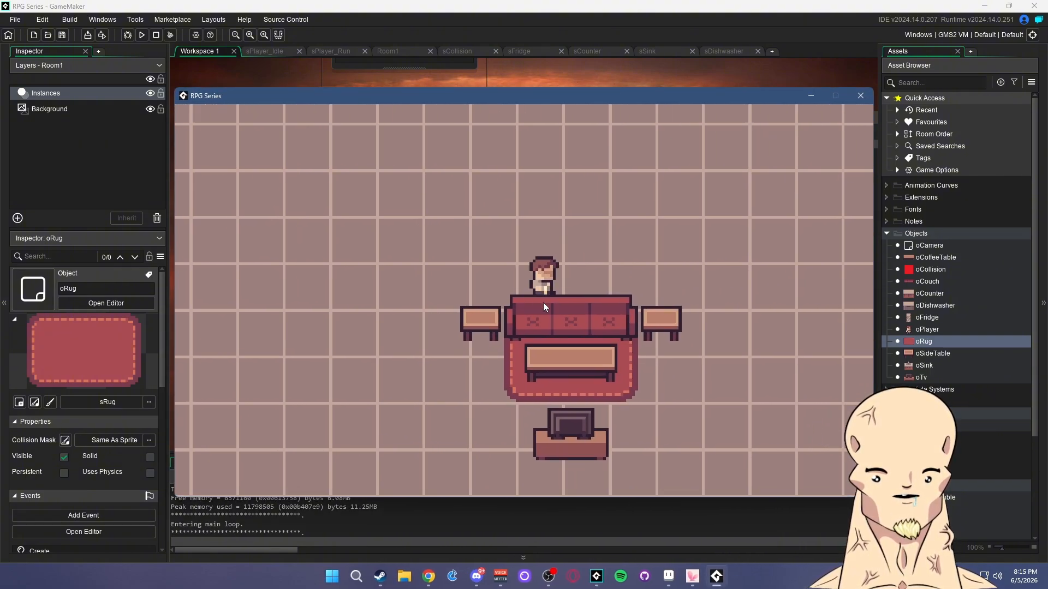
key(s)
key(a)
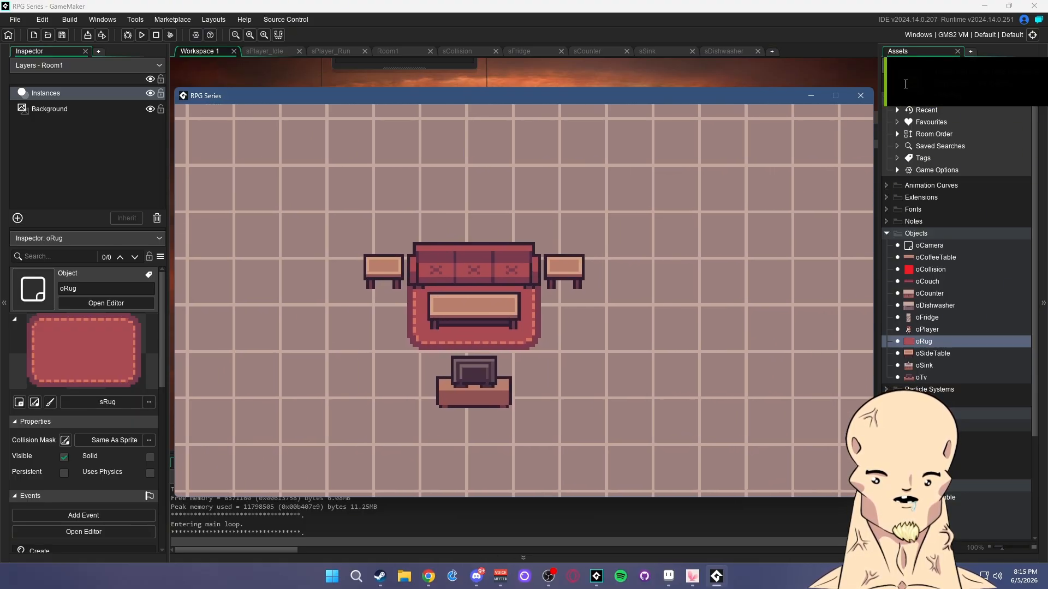
click(861, 95)
Insert depth = -y; as the first line of oPlayer's Step event, above the controls code, and save the project
double_click(926, 330)
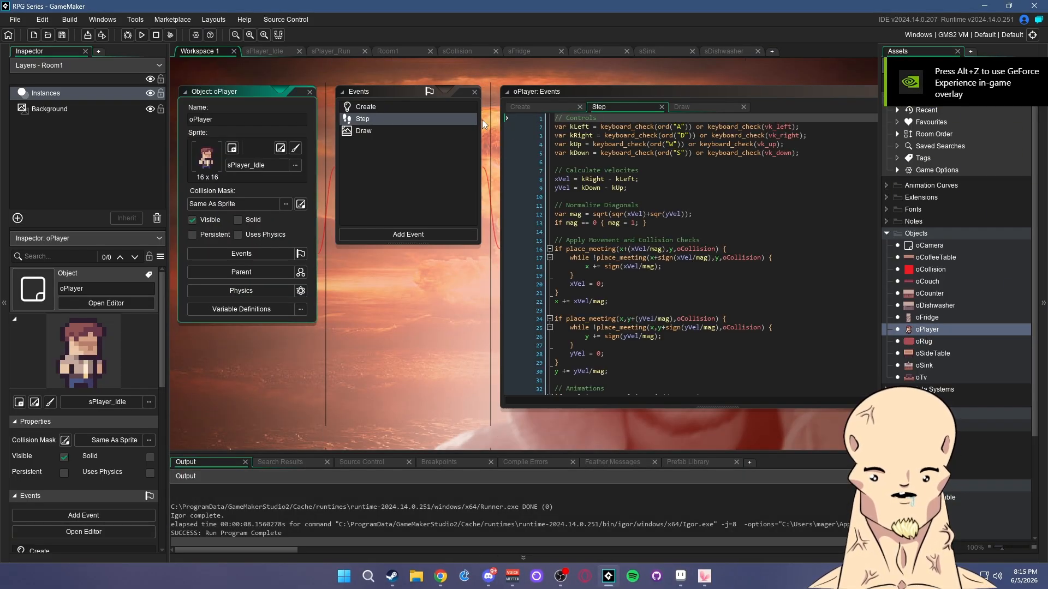
click(555, 120)
key(Return)
key(Return)
key(Up)
key(Up)
text(depth = -y;)
click(600, 125)
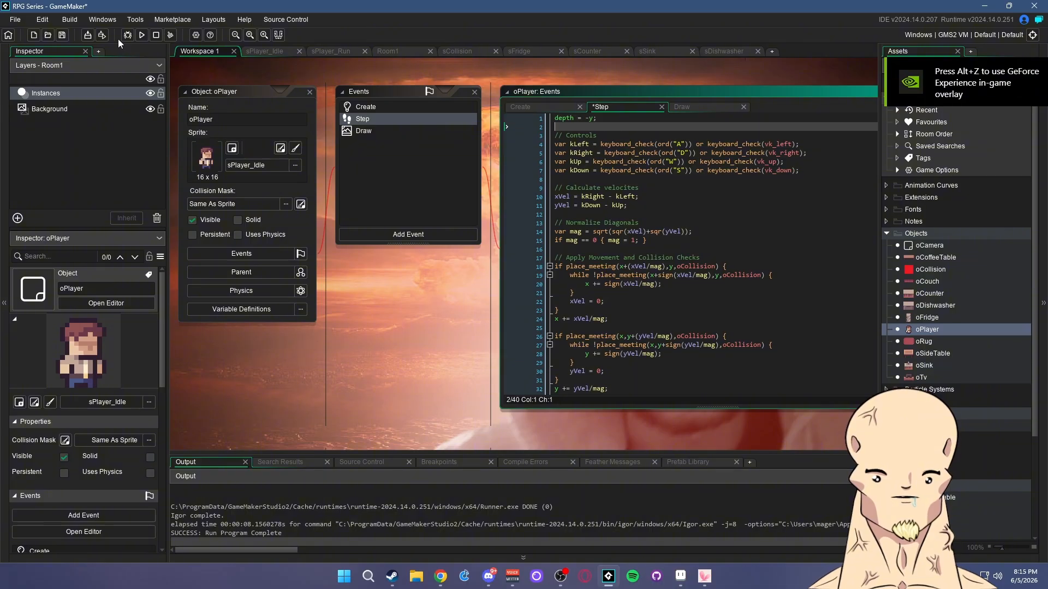
click(60, 34)
Run the game, walk the player behind and in front of the couch, tables and TV to test depth sorting, and close it
click(141, 34)
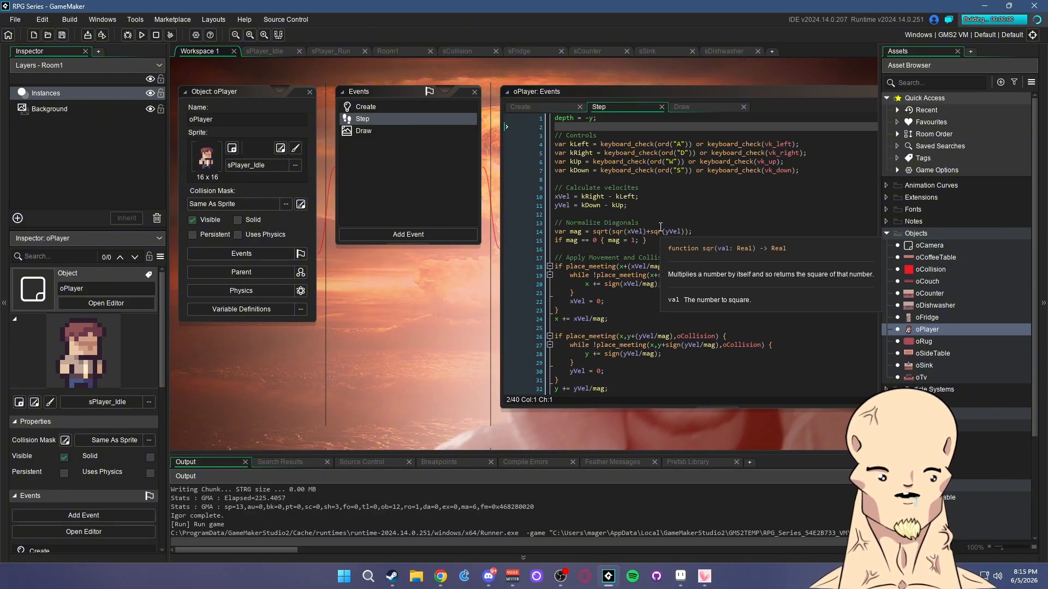
key(w)
key(a)
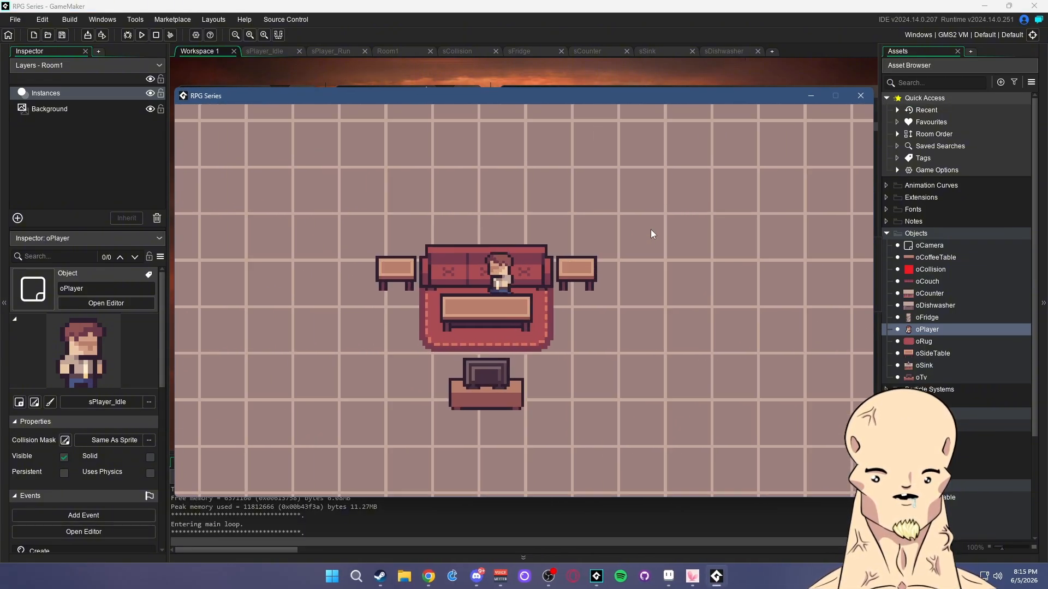
key(w)
key(d)
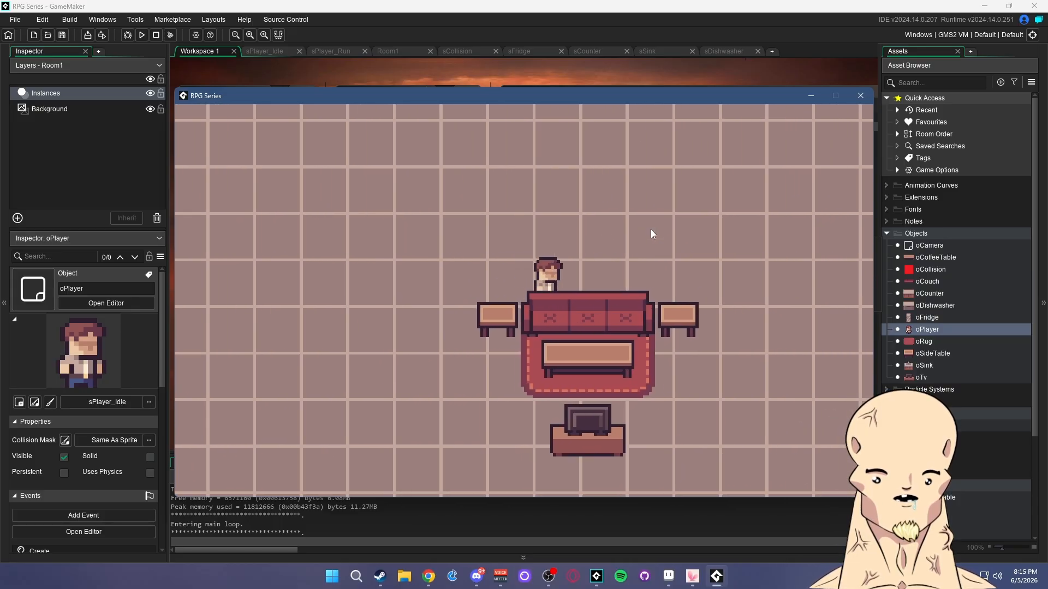
key(d)
key(s)
key(a)
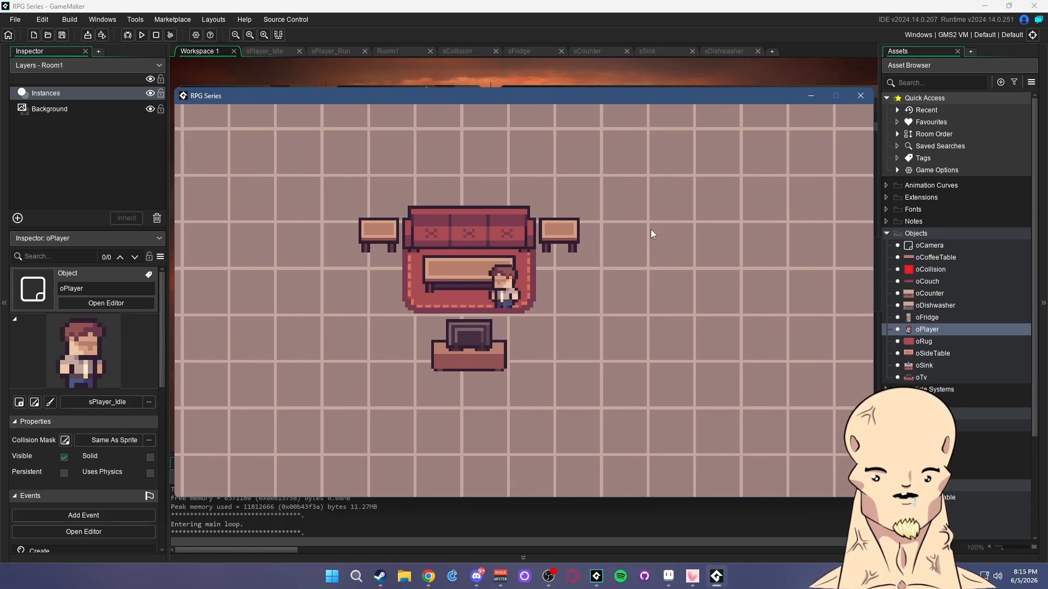
key(w)
key(d)
key(s)
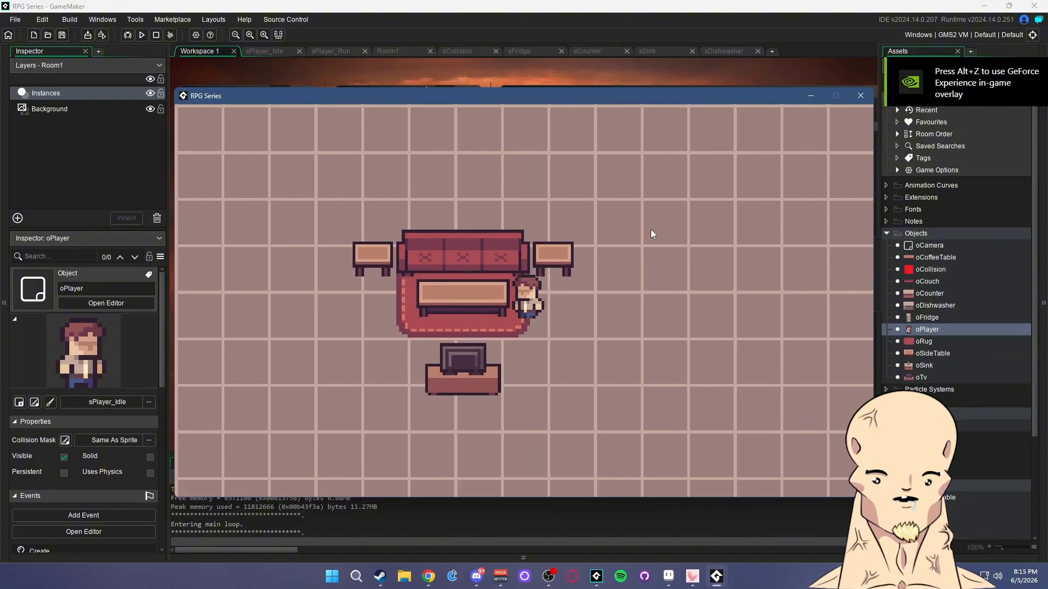
key(a)
key(a)
key(s)
key(d)
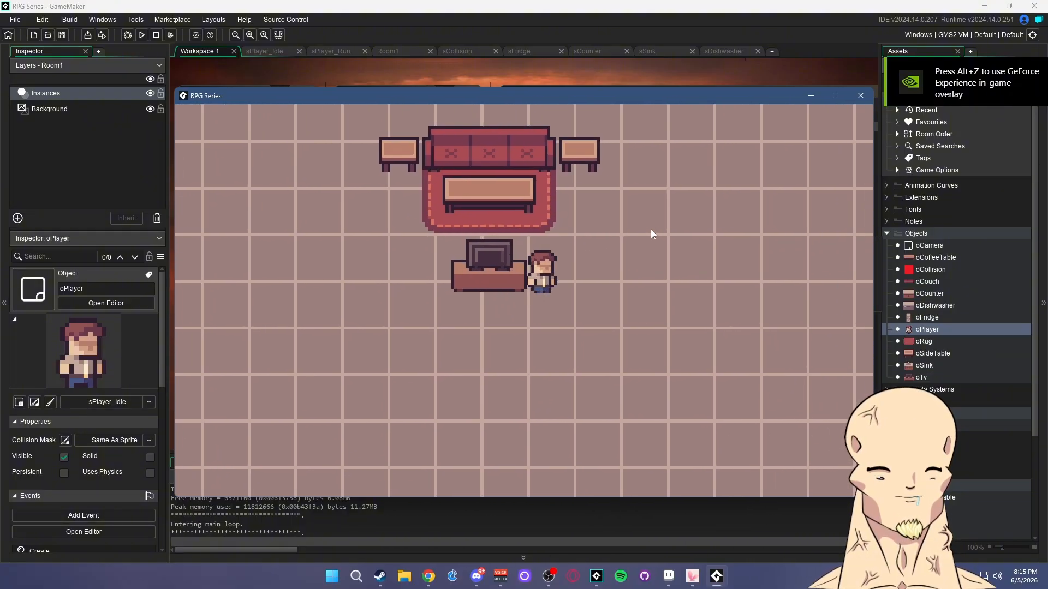
key(w)
key(a)
key(w)
key(d)
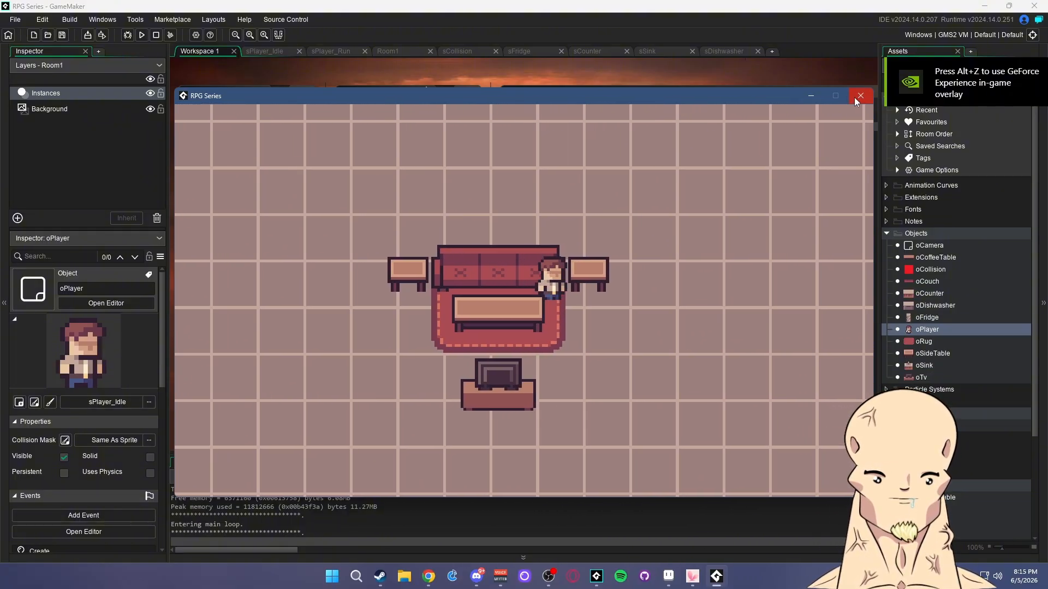
click(859, 96)
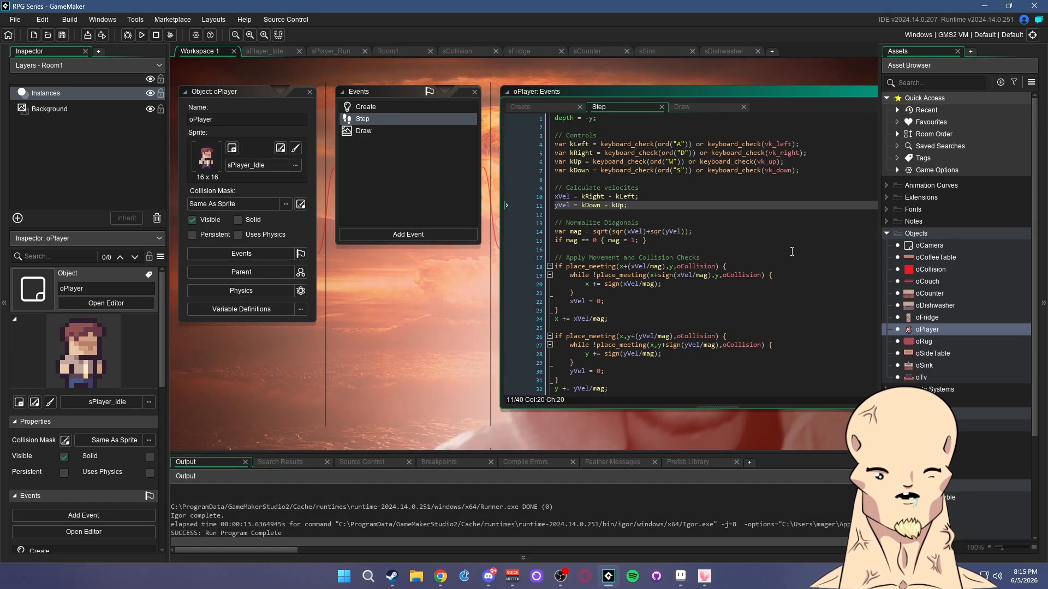
Open the furniture objects, including oFridge and oTv, to review their inherited Create events and parent settings
click(928, 318)
double_click(928, 341)
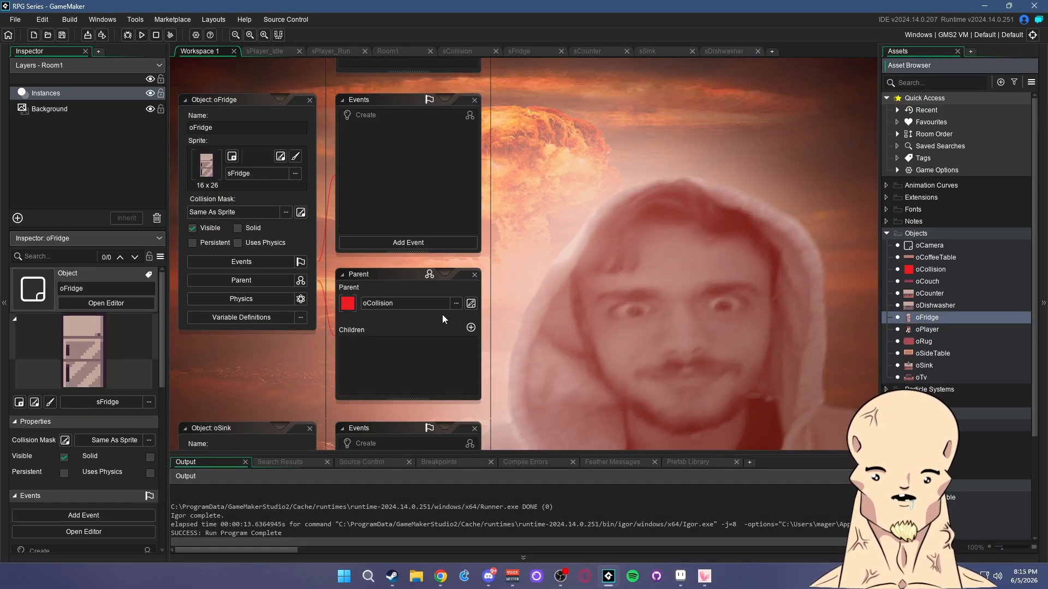
double_click(927, 353)
double_click(924, 365)
double_click(921, 377)
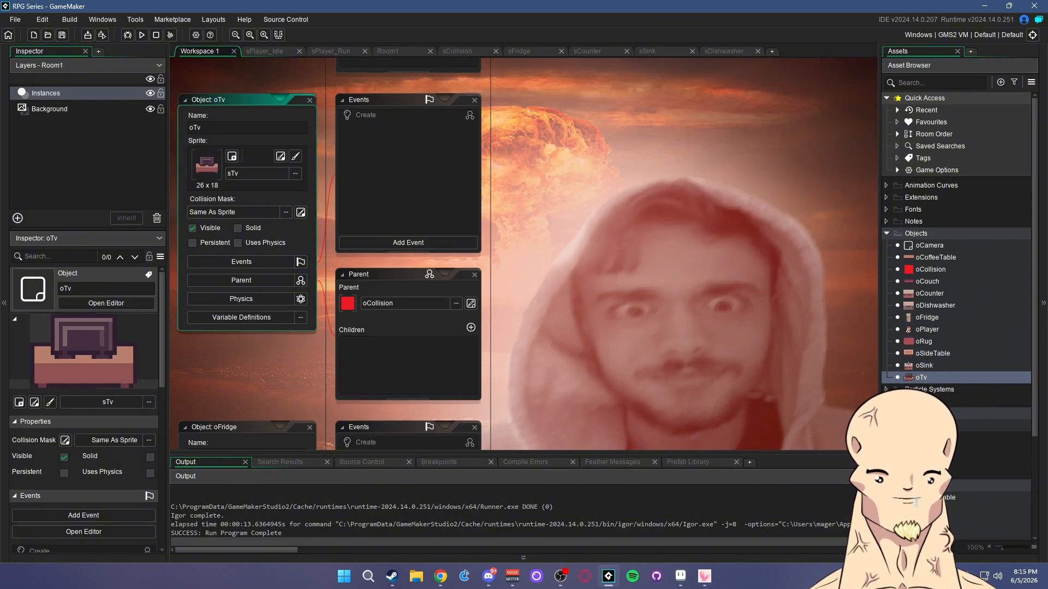
Create a new sprite in the Sprites group and name it sTiles
scroll(921, 353, down, 3)
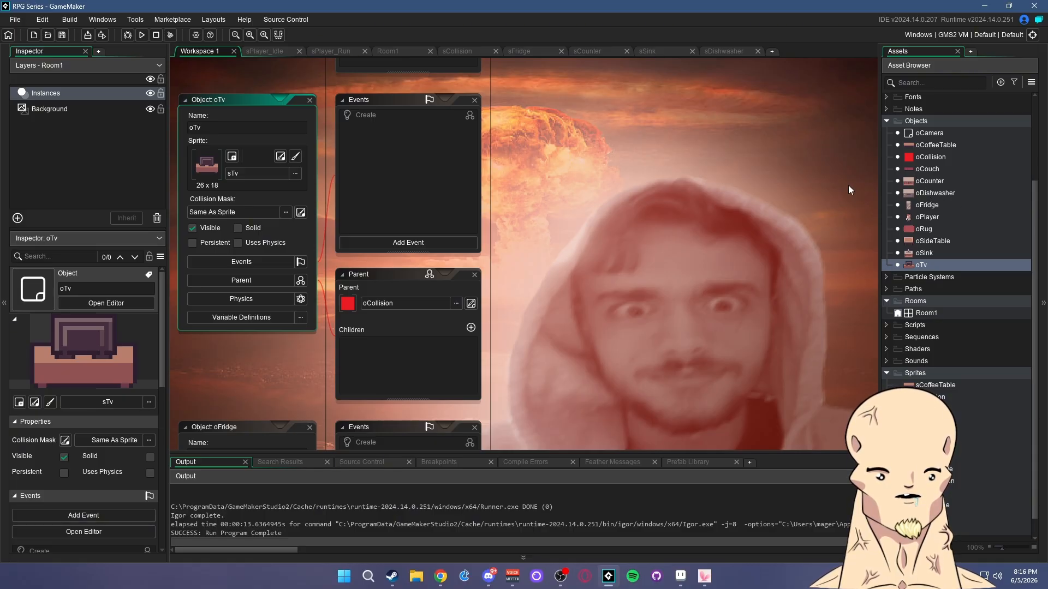
scroll(911, 318, down, 1)
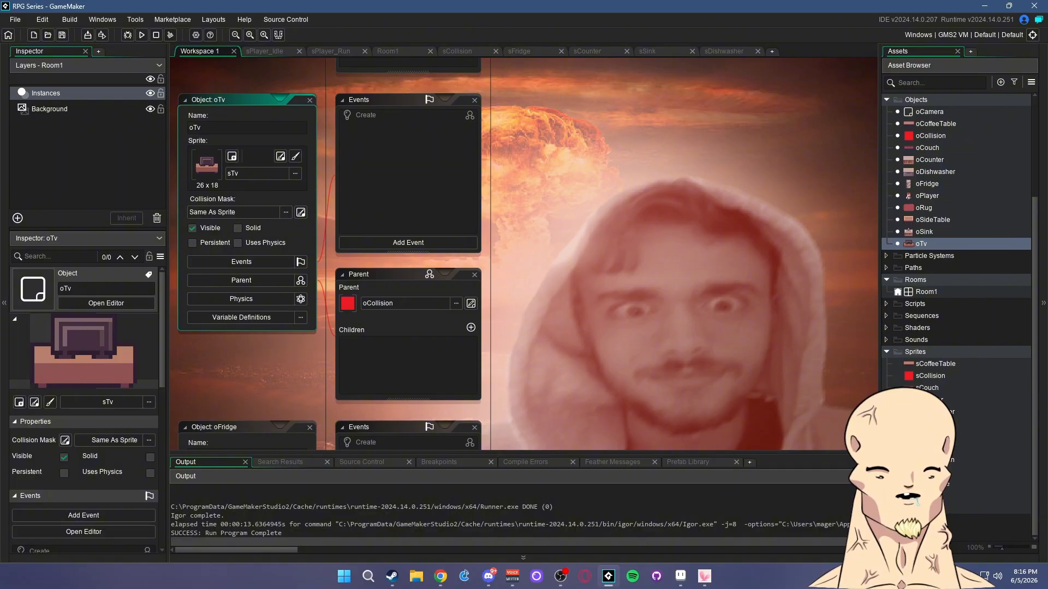
right_click(921, 351)
mouse_move(926, 361)
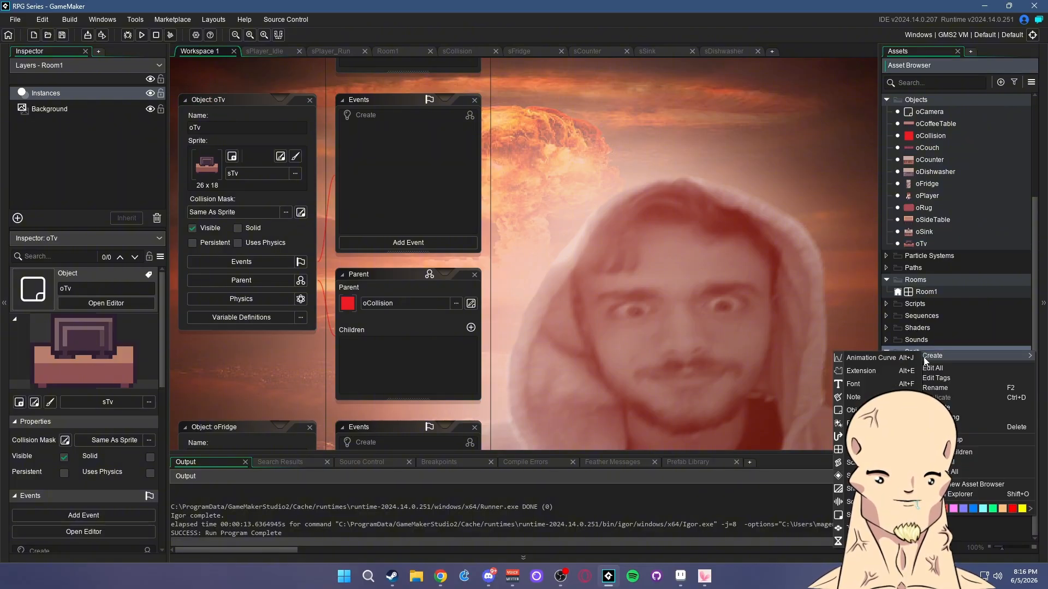
click(856, 514)
text(sTiles)
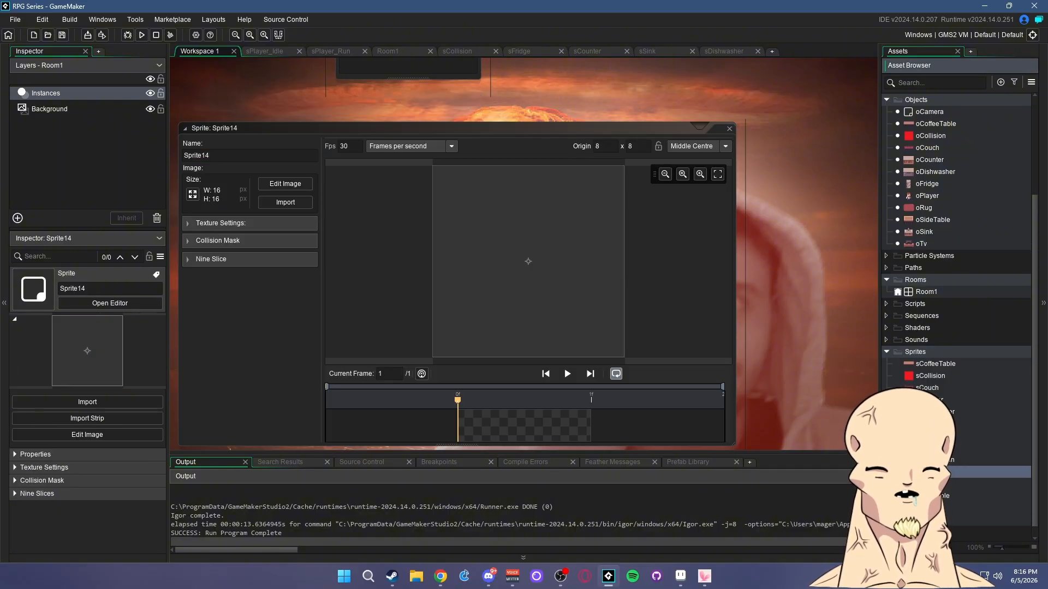
key(Return)
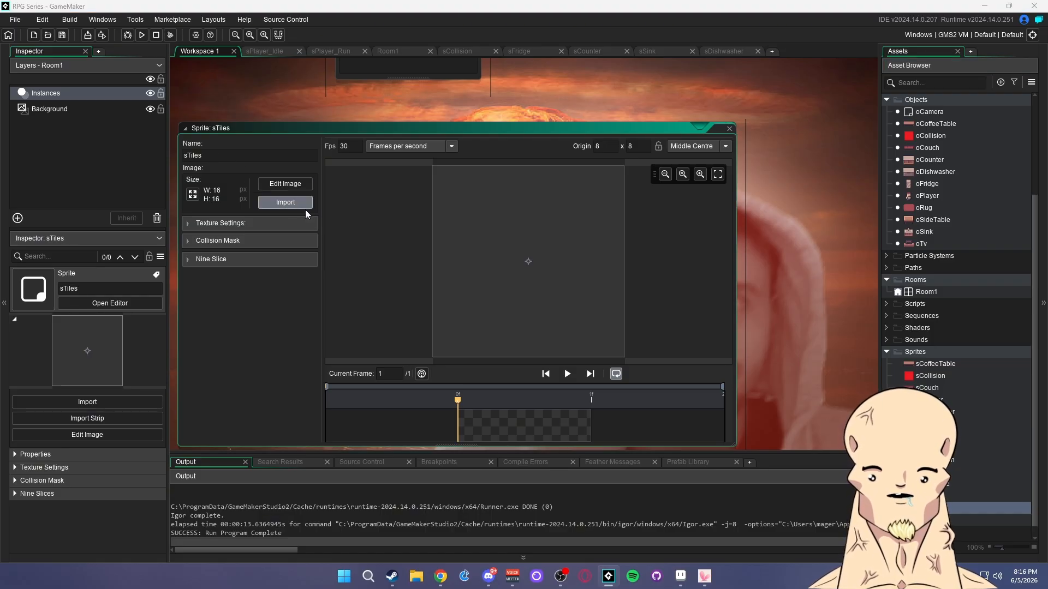
Import the tileset image into the sTiles sprite, accepting that the import cannot be undone
click(303, 204)
click(540, 121)
double_click(539, 122)
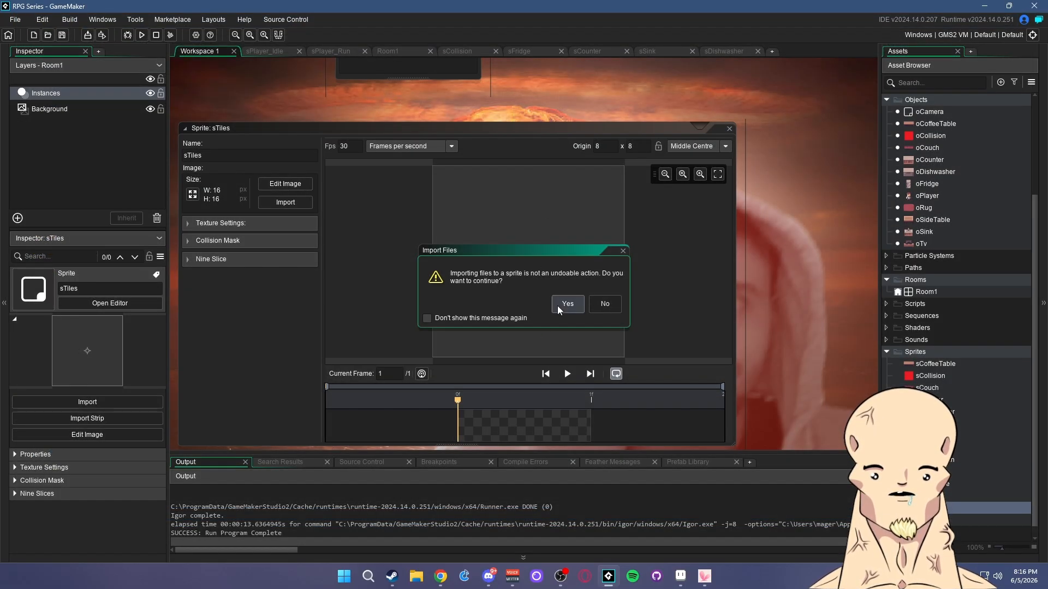
click(558, 306)
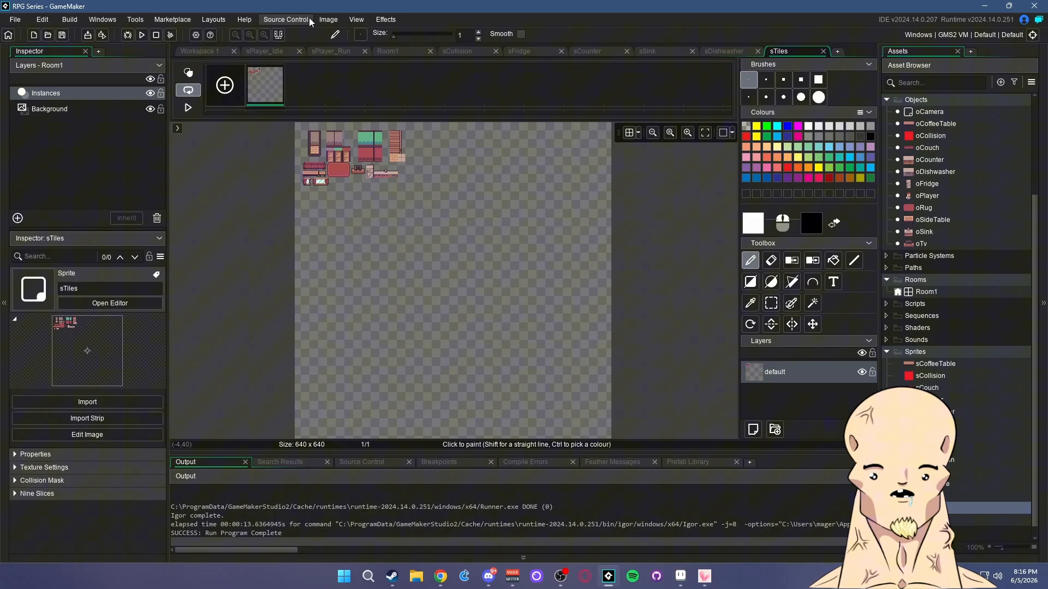
click(327, 20)
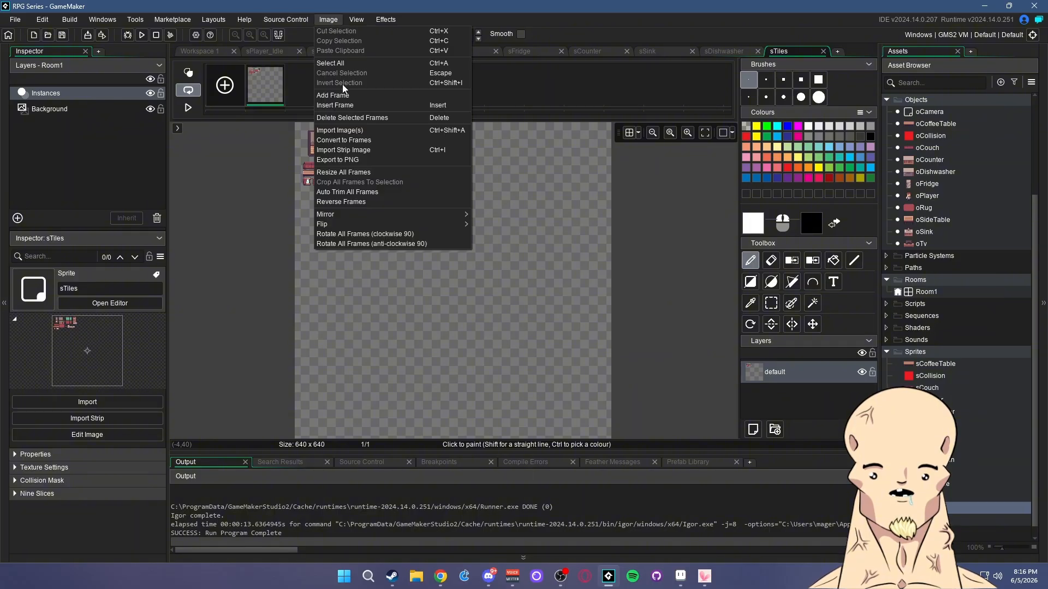
click(347, 144)
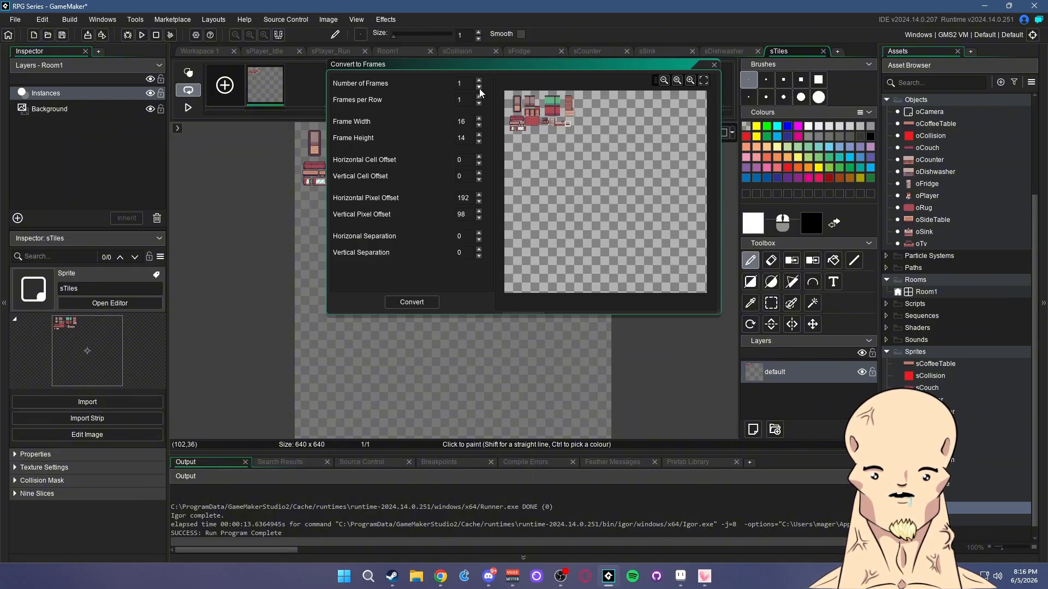
click(714, 65)
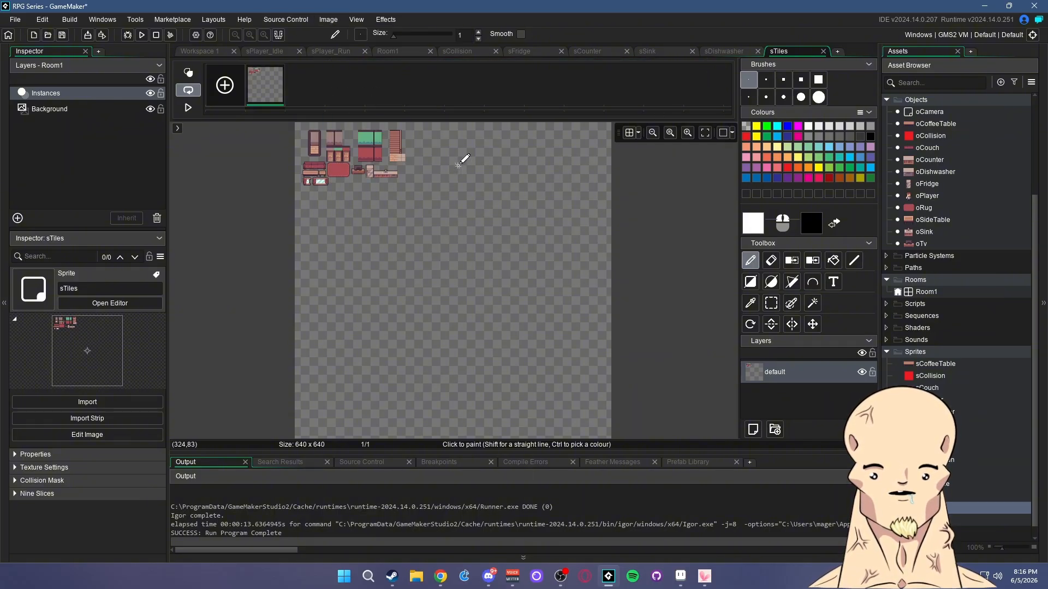
Turn on the grid overlay for the sTiles image to check how the artwork lines up with the cells
middle_drag(439, 191, 609, 271)
scroll(517, 236, up, 5)
click(631, 132)
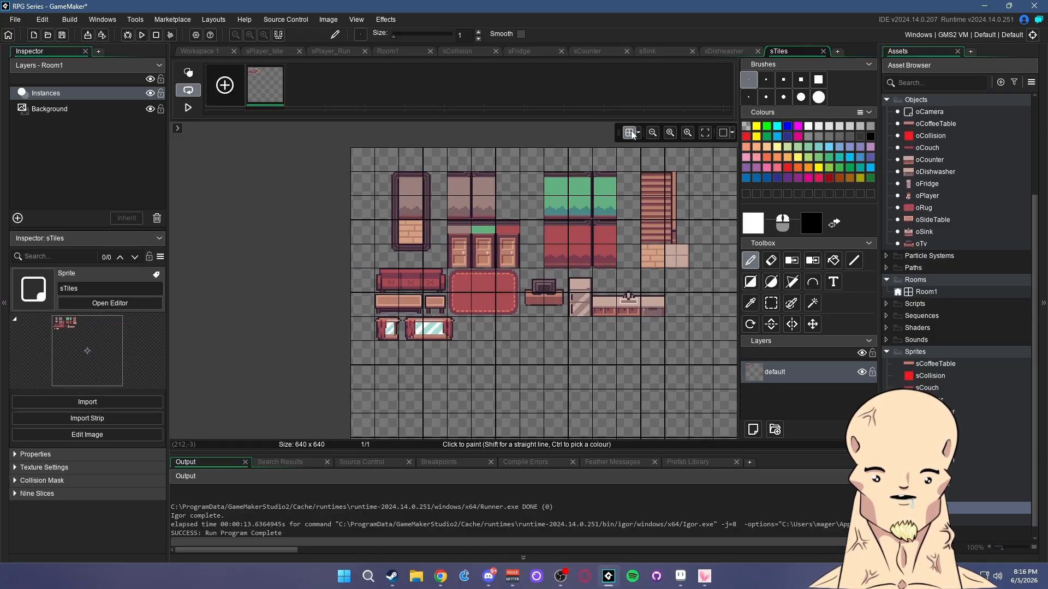
scroll(562, 227, up, 5)
Draw two diagonal white pencil strokes across the first grid cell of sTiles, then undo both strokes
drag(473, 173, 530, 235)
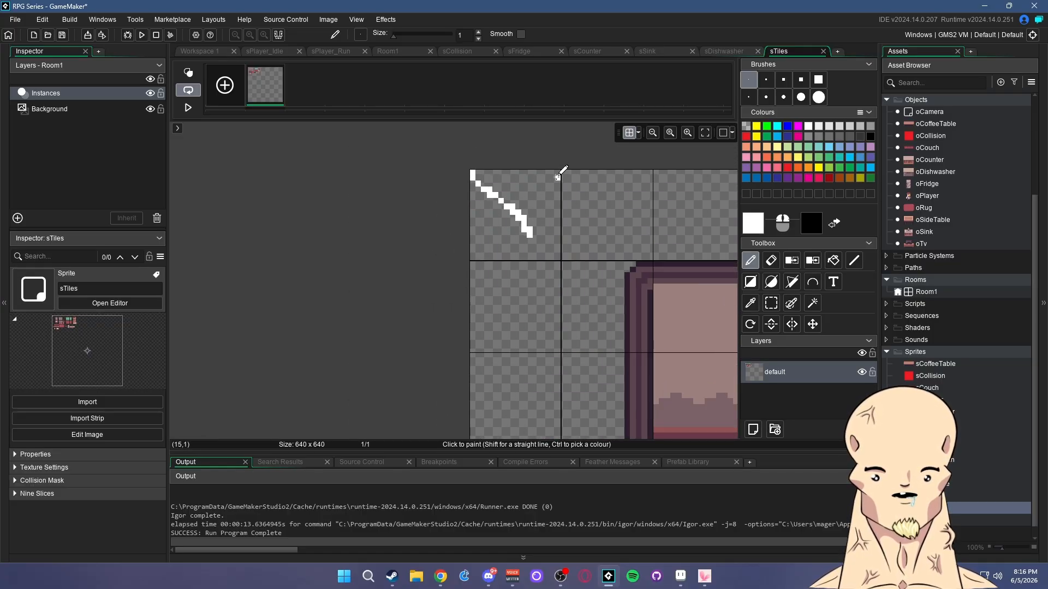
drag(558, 176, 471, 255)
key(ctrl+z)
key(ctrl+z)
scroll(620, 280, down, 5)
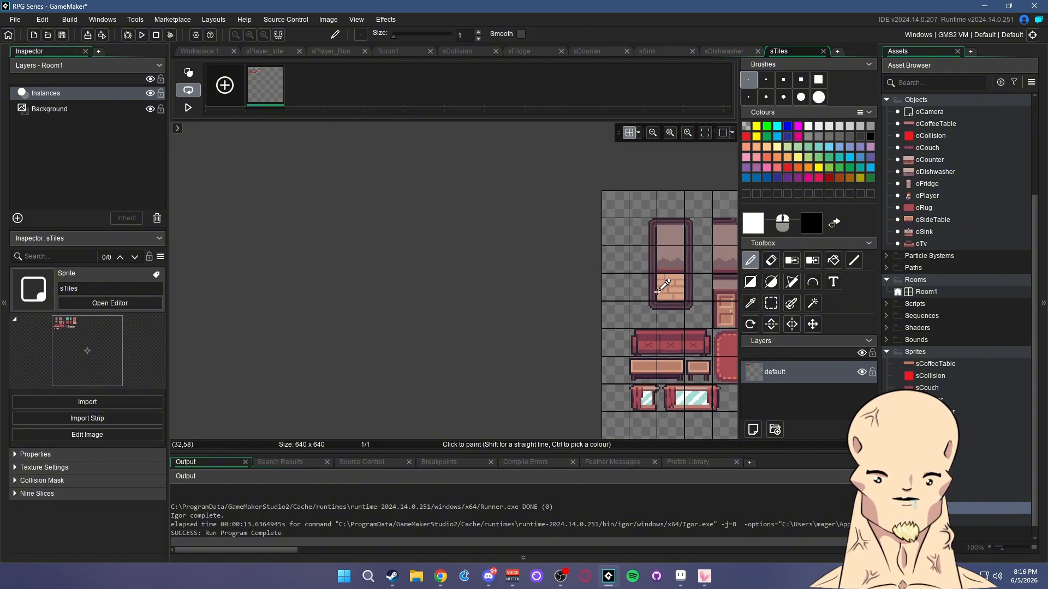
scroll(657, 293, down, 3)
middle_drag(715, 309, 538, 276)
scroll(558, 280, up, 2)
middle_drag(630, 290, 584, 273)
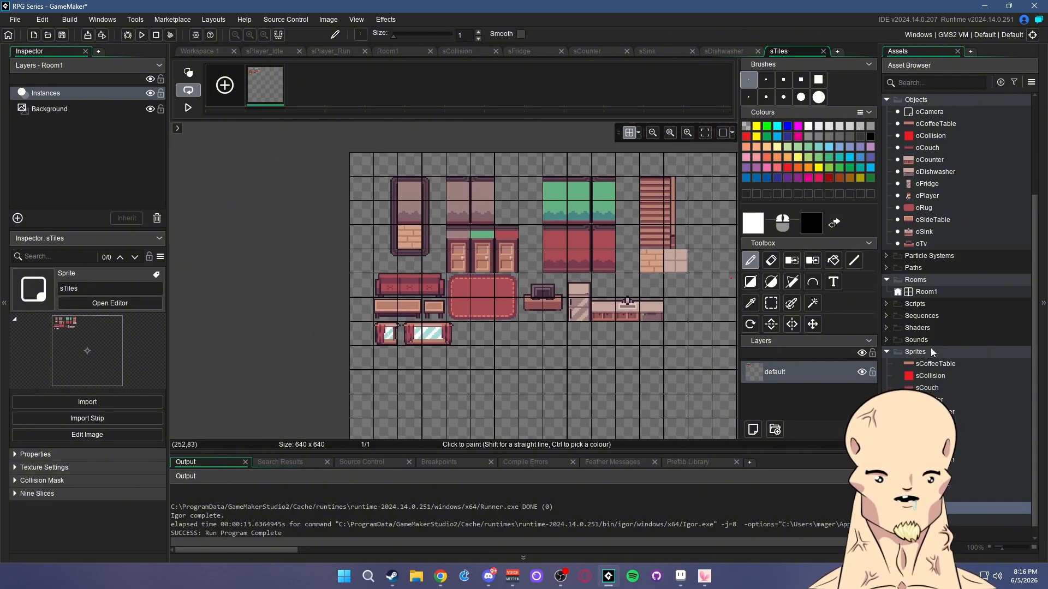
Create a new tile set asset and name it tsTiles
scroll(929, 344, down, 1)
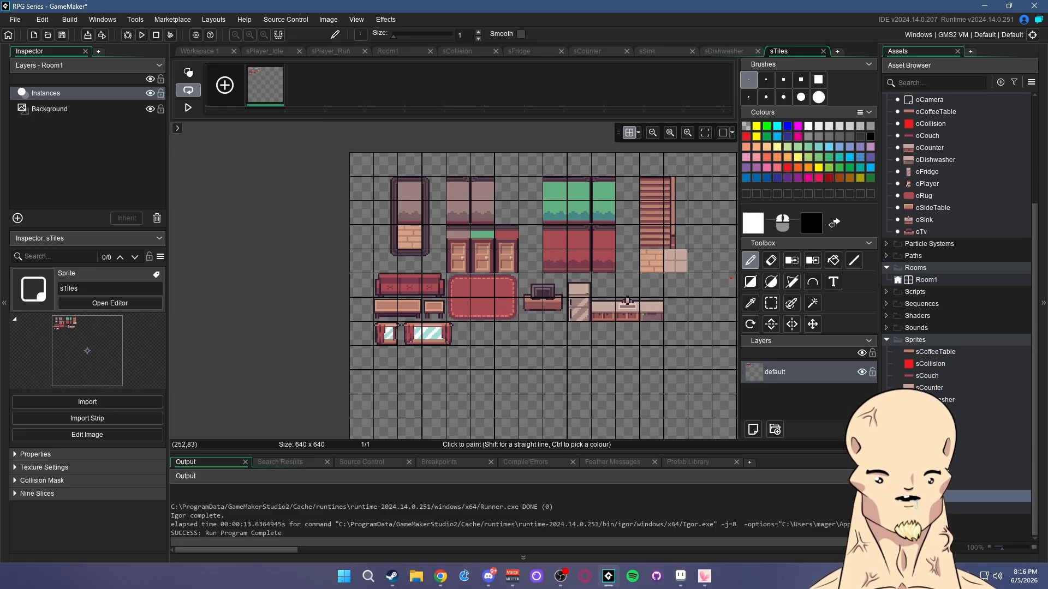
right_click(918, 360)
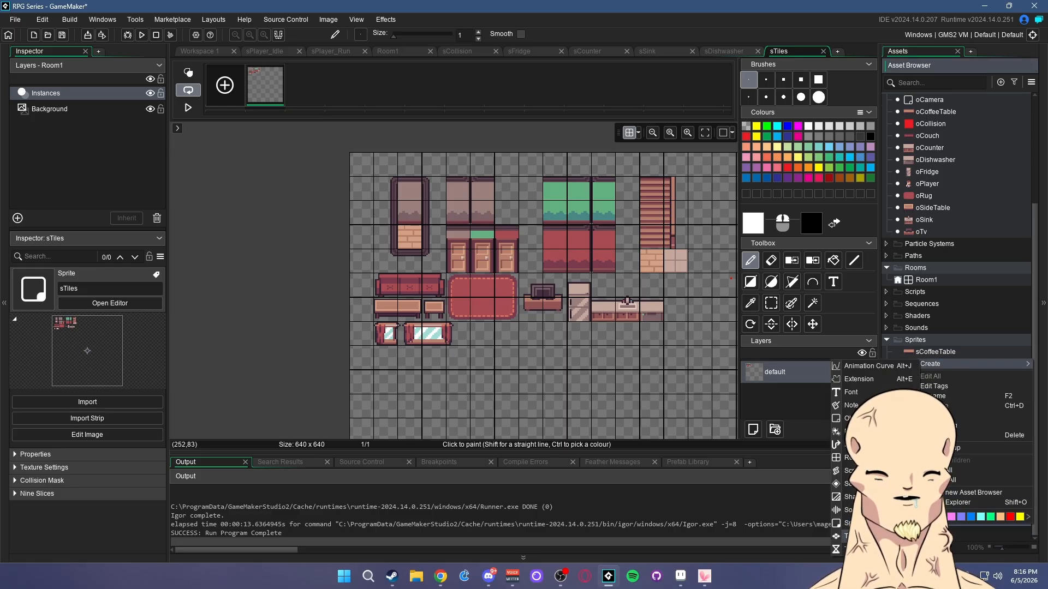
click(857, 536)
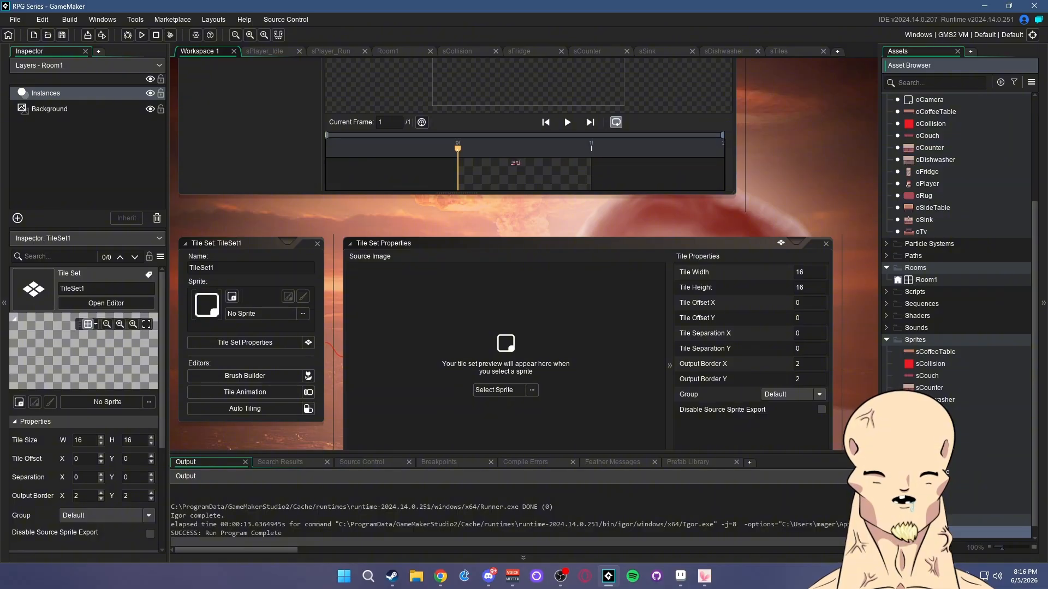
key(Return)
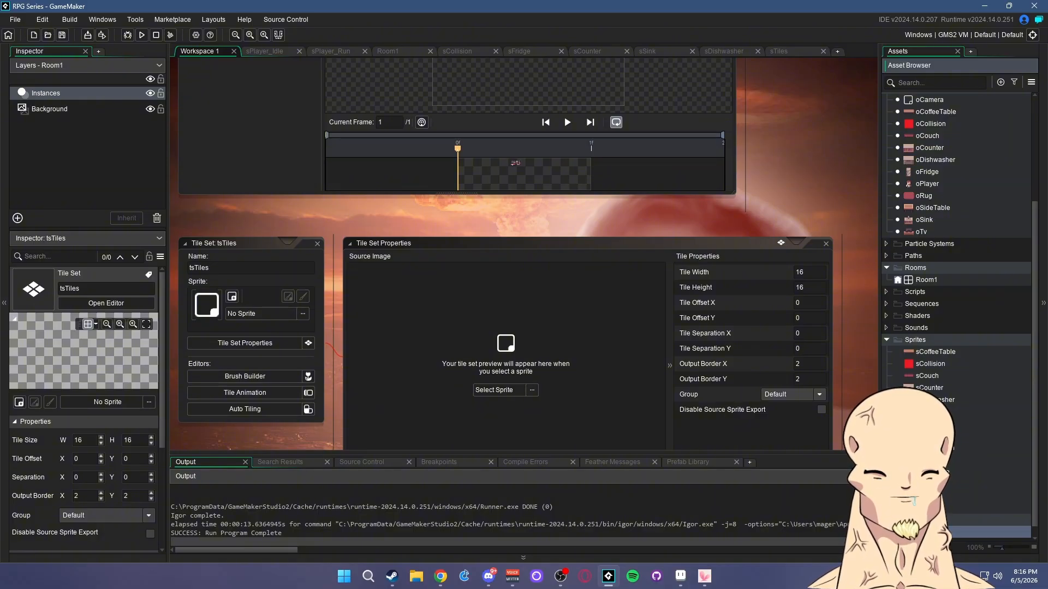
Assign the sTiles sprite to the tsTiles tile set and inspect its tile grid
click(532, 390)
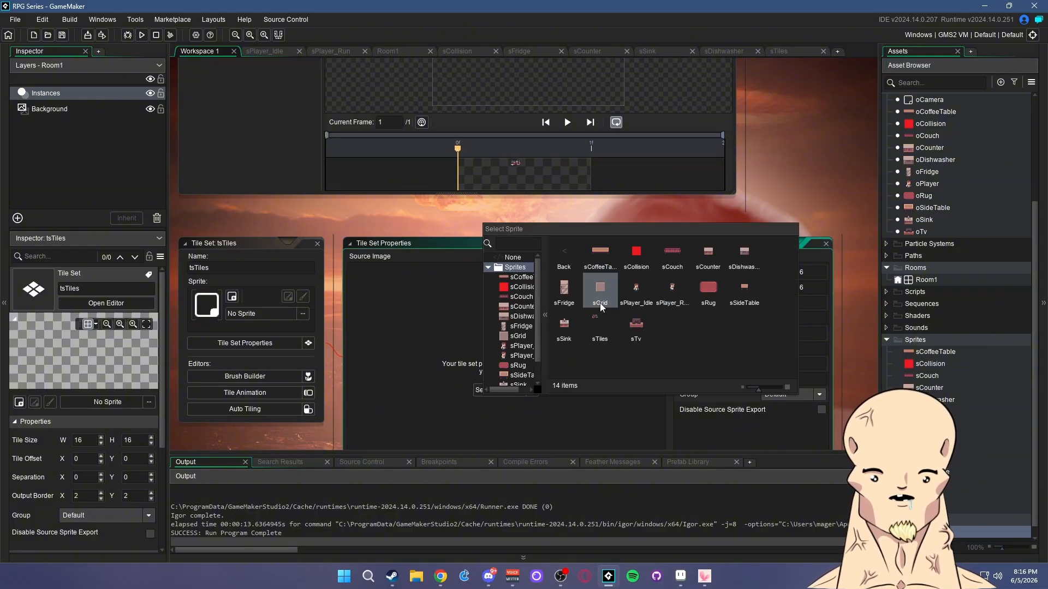
click(600, 323)
middle_drag(683, 210, 761, 146)
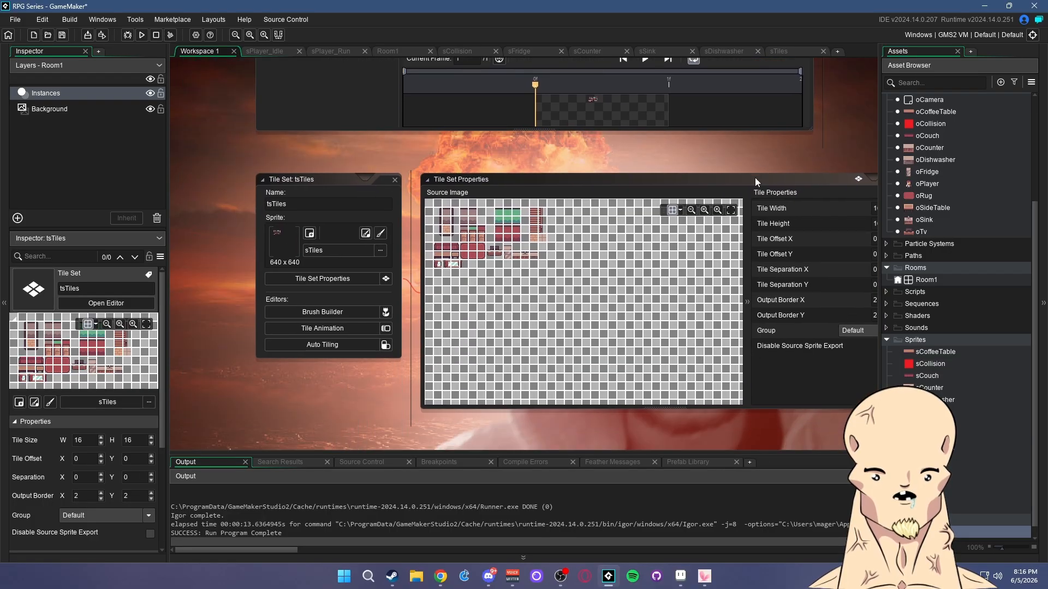
ctrl+scroll(448, 233, up, 5)
middle_drag(491, 254, 699, 312)
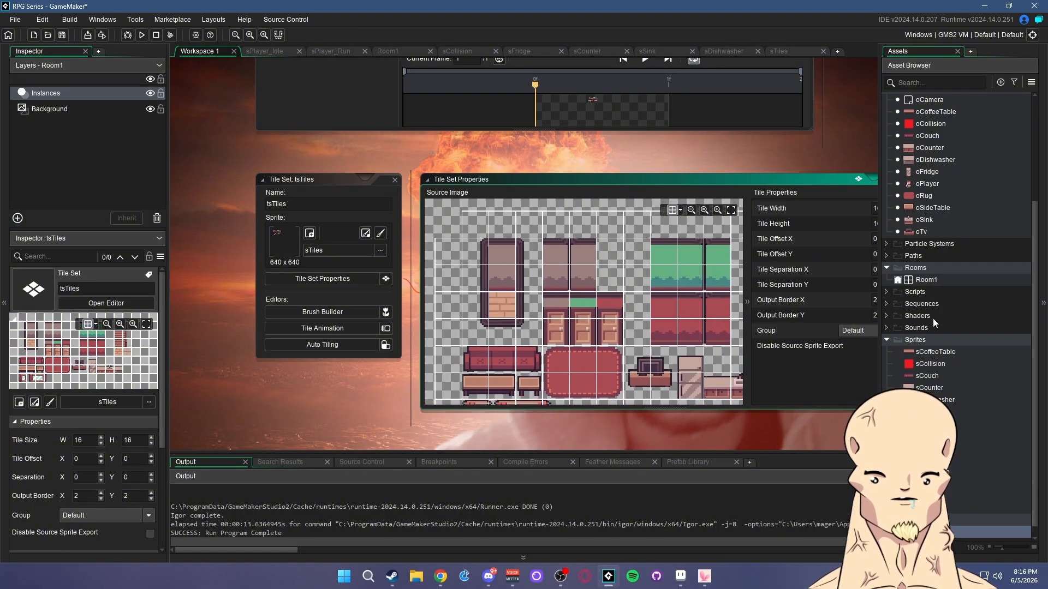
In Room1, add a tile layer between the Instances and Background layers and name it Walls
double_click(937, 283)
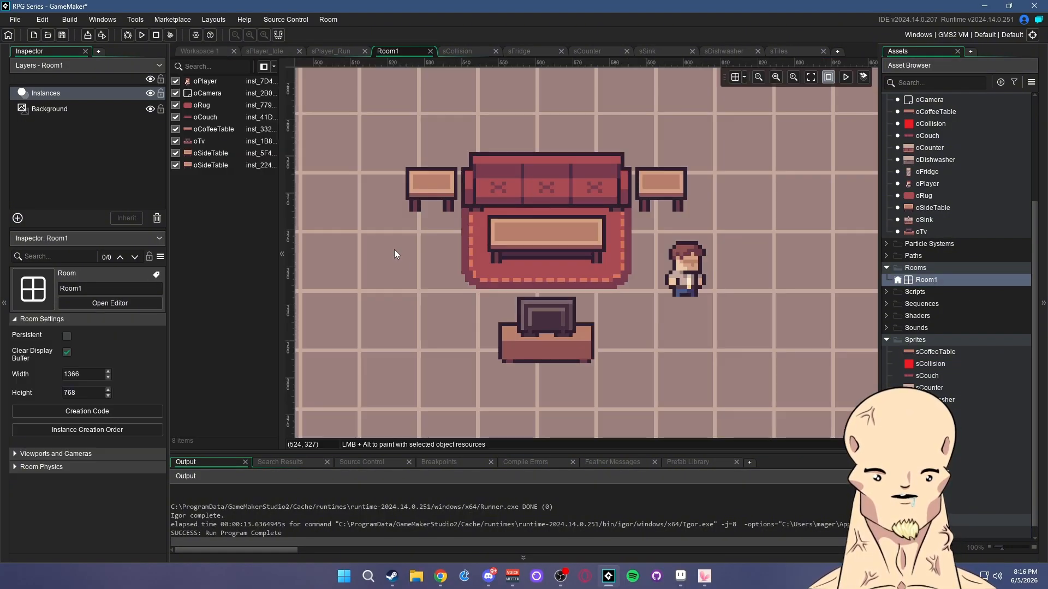
click(65, 156)
click(17, 218)
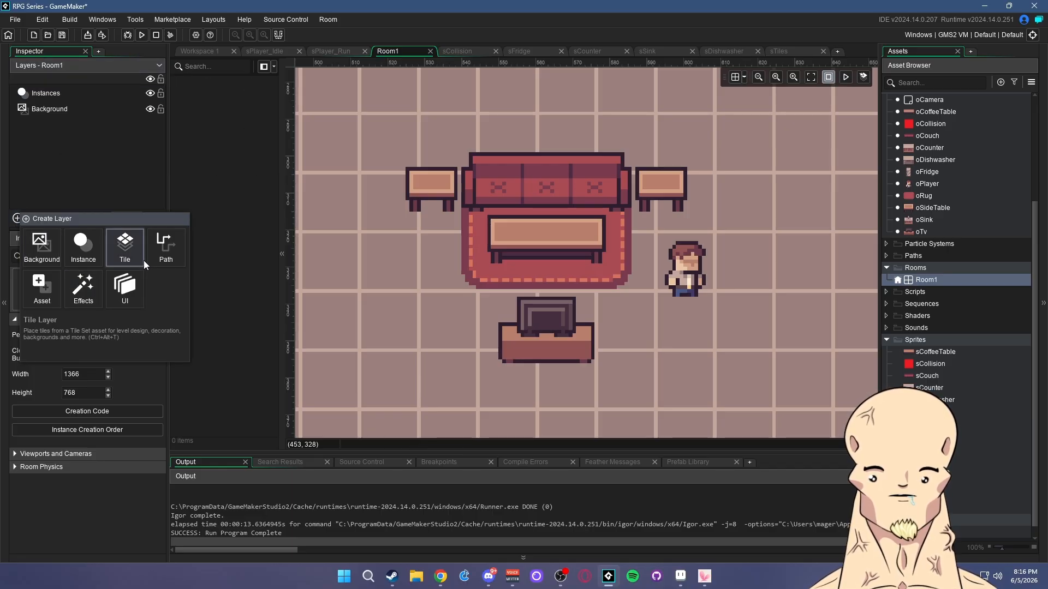
click(128, 255)
drag(52, 95, 59, 117)
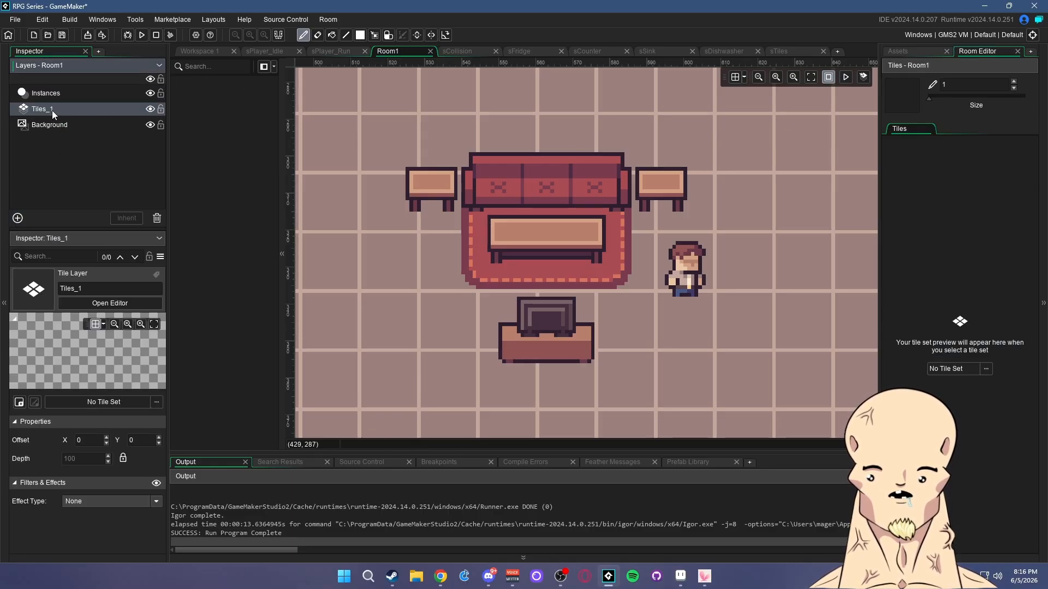
double_click(52, 109)
text(Walls)
key(Return)
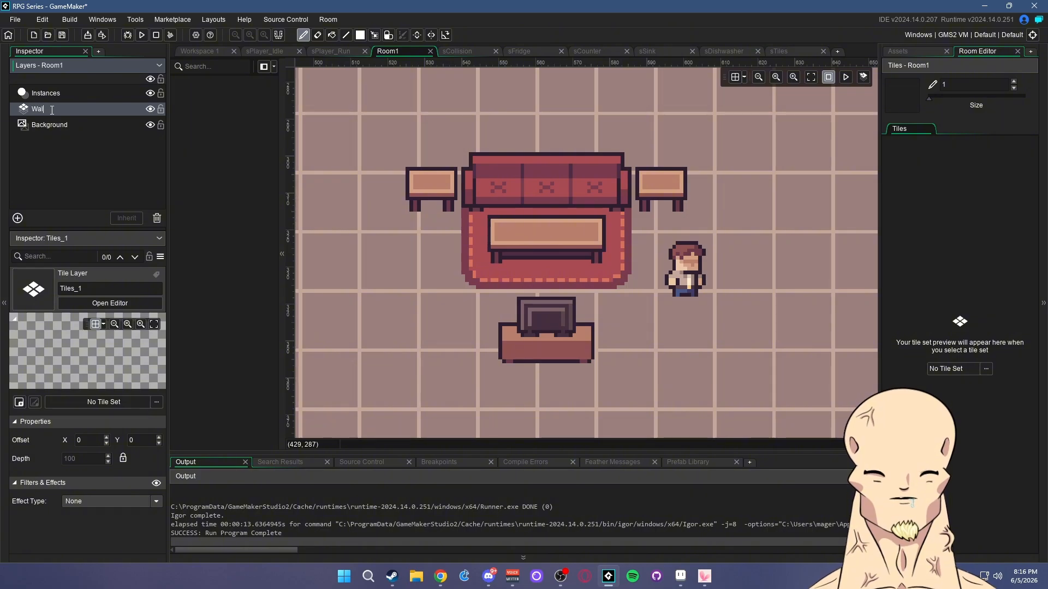
Add a second tile layer, place it below Walls and name it Floor
click(17, 218)
click(126, 251)
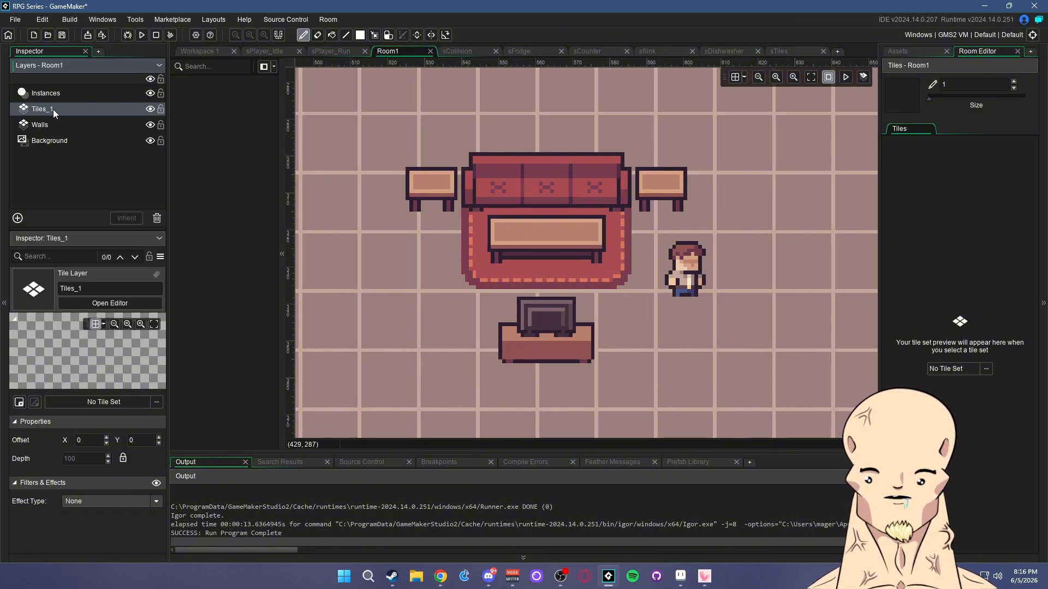
drag(53, 109, 52, 128)
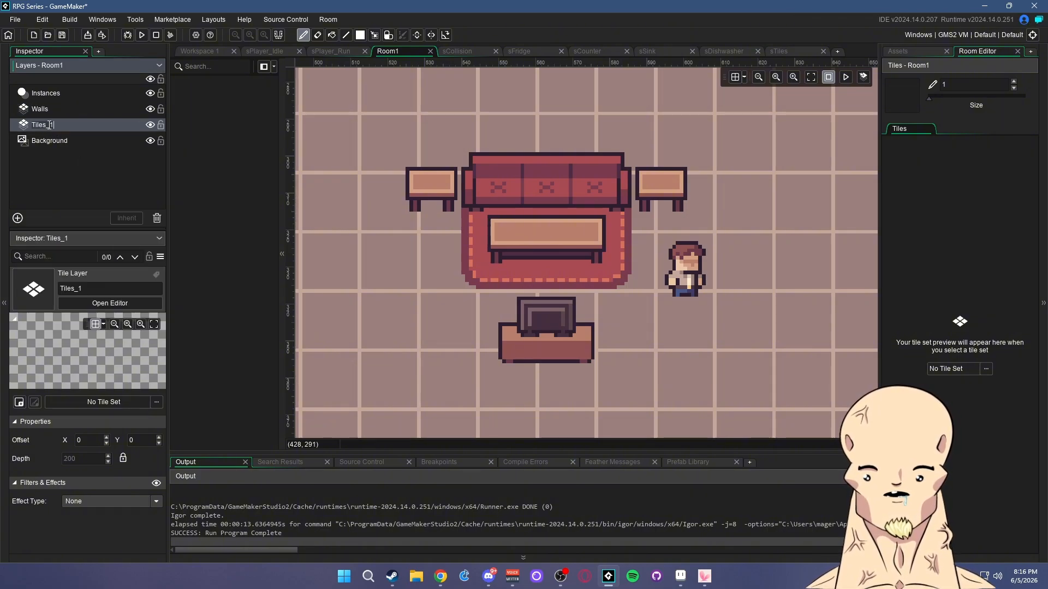
double_click(49, 126)
text(Floor)
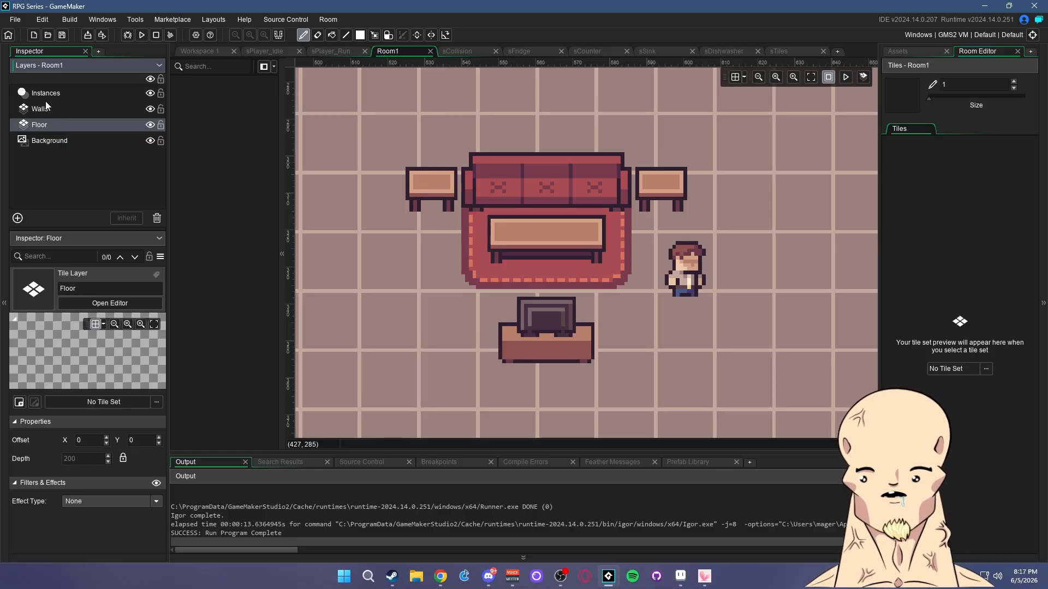
Assign the tsTiles tile set to both the Walls layer and the Floor layer
click(44, 108)
click(966, 369)
double_click(786, 398)
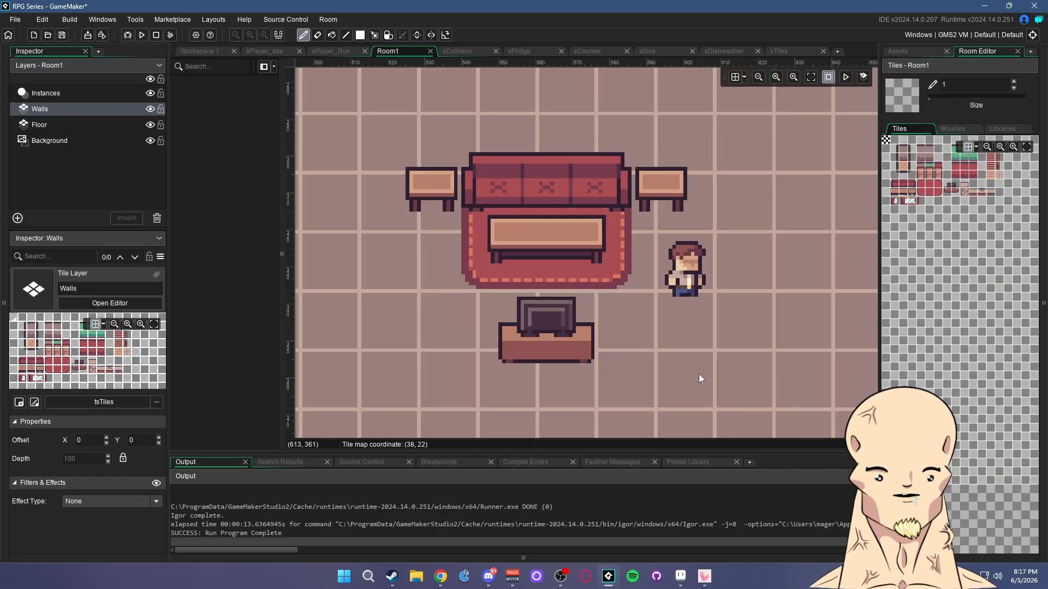
click(40, 125)
click(954, 368)
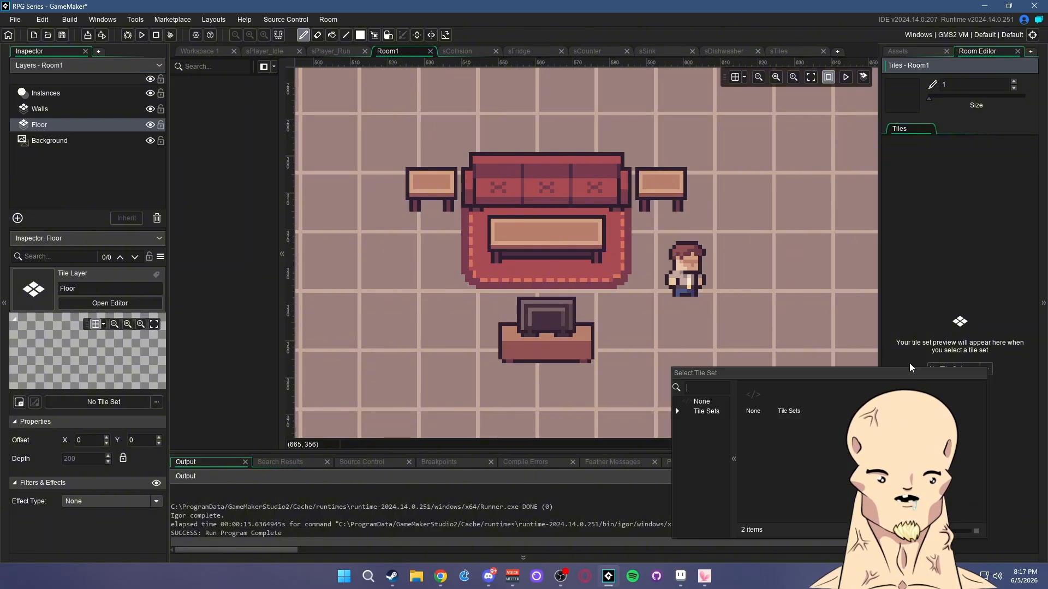
double_click(783, 401)
click(44, 109)
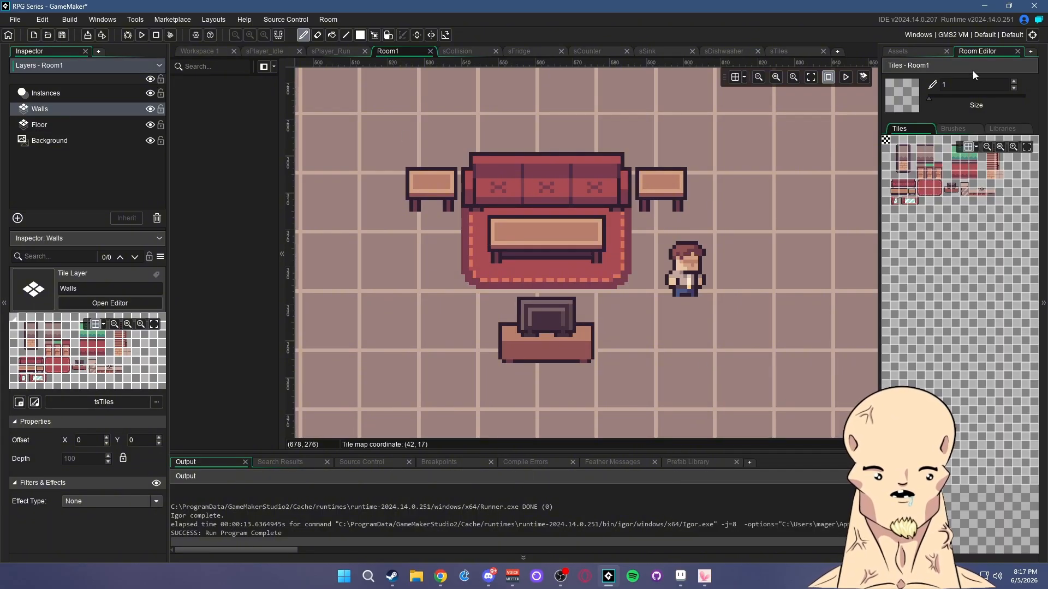
Paint the light-brown plank tile on the Floor layer around the living-room furniture, covering an area about 7 by 5 tiles
ctrl+scroll(571, 195, down, 4)
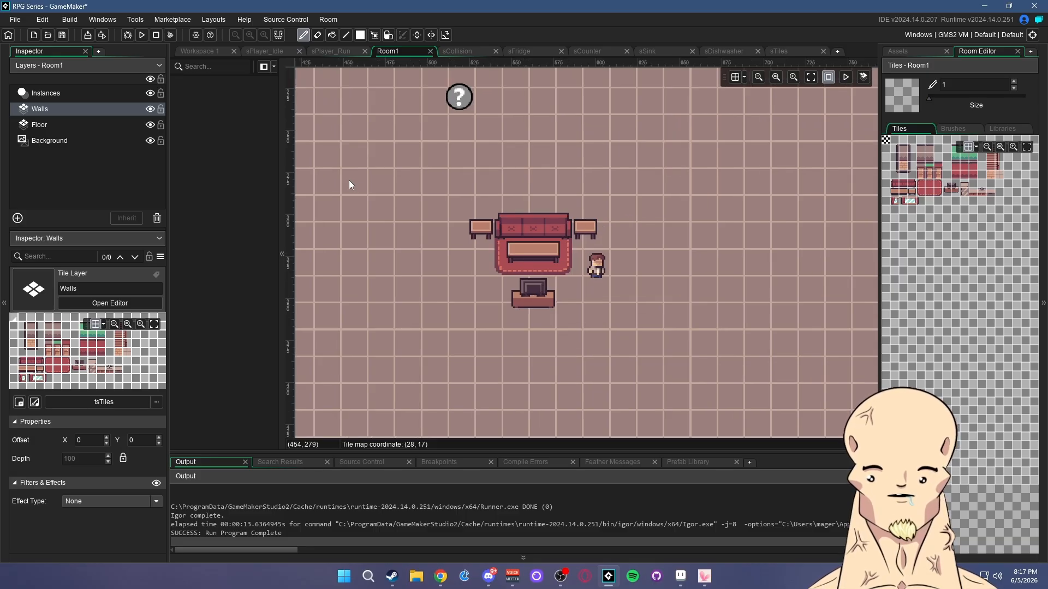
middle_drag(696, 169, 721, 162)
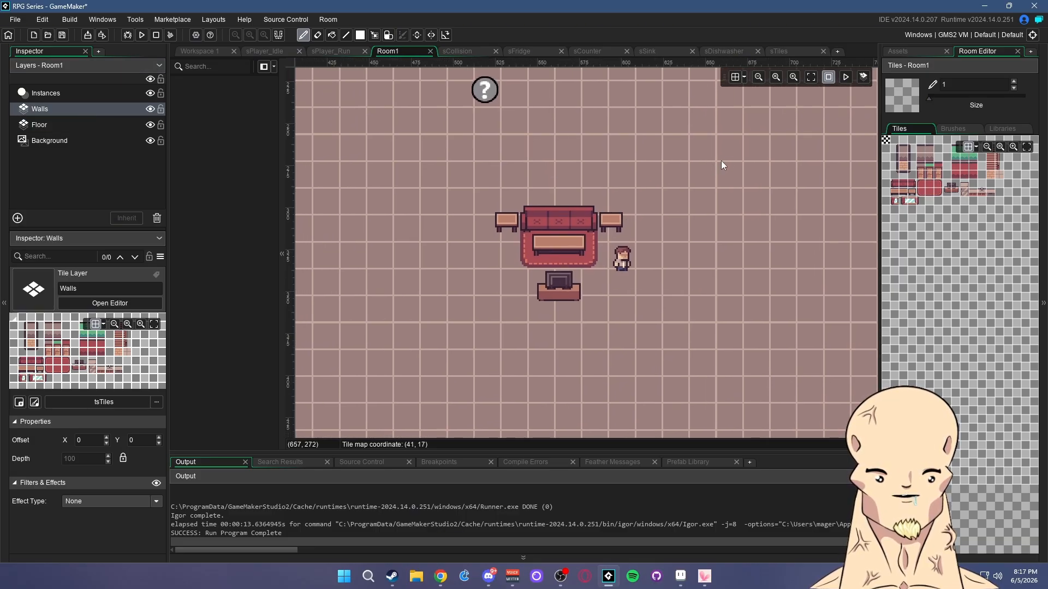
click(55, 124)
click(904, 166)
mouse_move(485, 199)
mouse_down()
mouse_move(656, 222)
mouse_move(479, 236)
mouse_move(658, 265)
mouse_move(490, 279)
mouse_move(650, 302)
mouse_up()
middle_drag(659, 214, 666, 234)
right_drag(670, 332, 491, 329)
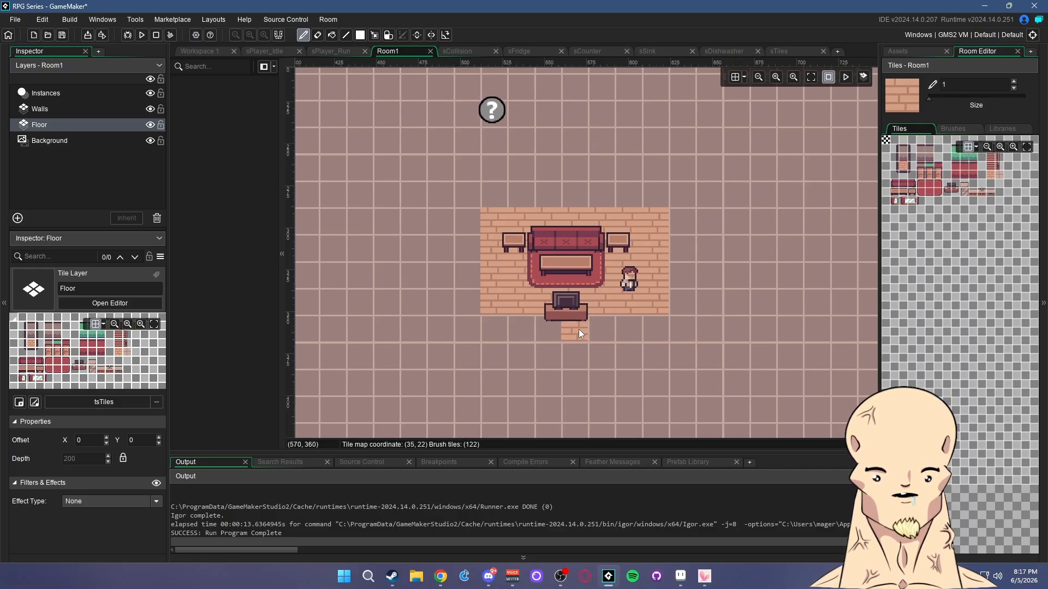
drag(561, 244, 626, 203)
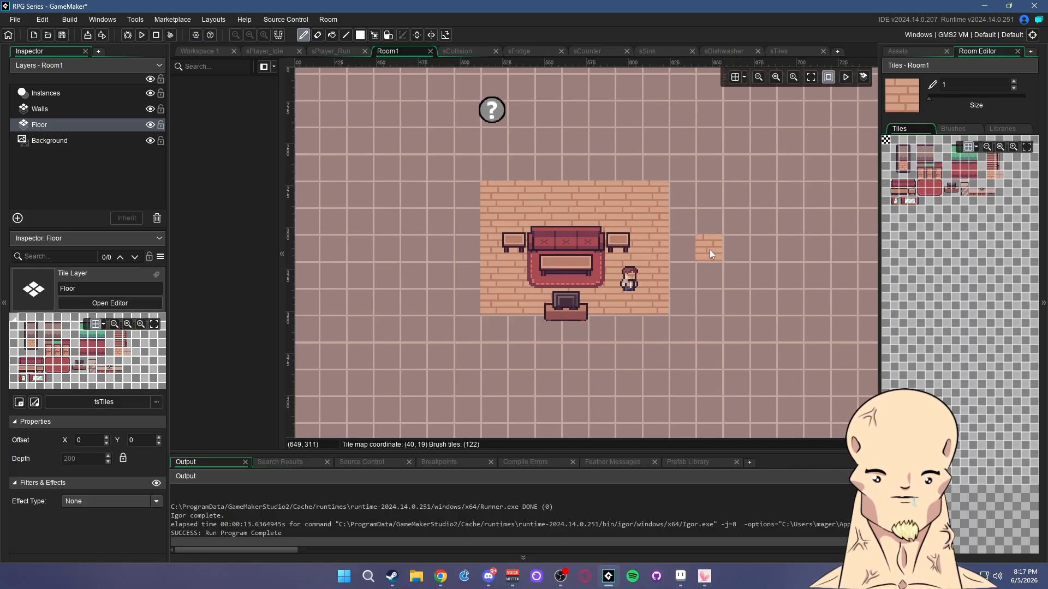
Extend the plank floor to the right to about 14 tiles wide and add a 3-tile-wide section rising above it
mouse_move(726, 246)
middle_down()
mouse_move(609, 277)
mouse_move(592, 292)
middle_up()
drag(547, 337, 549, 161)
middle_drag(604, 214, 566, 237)
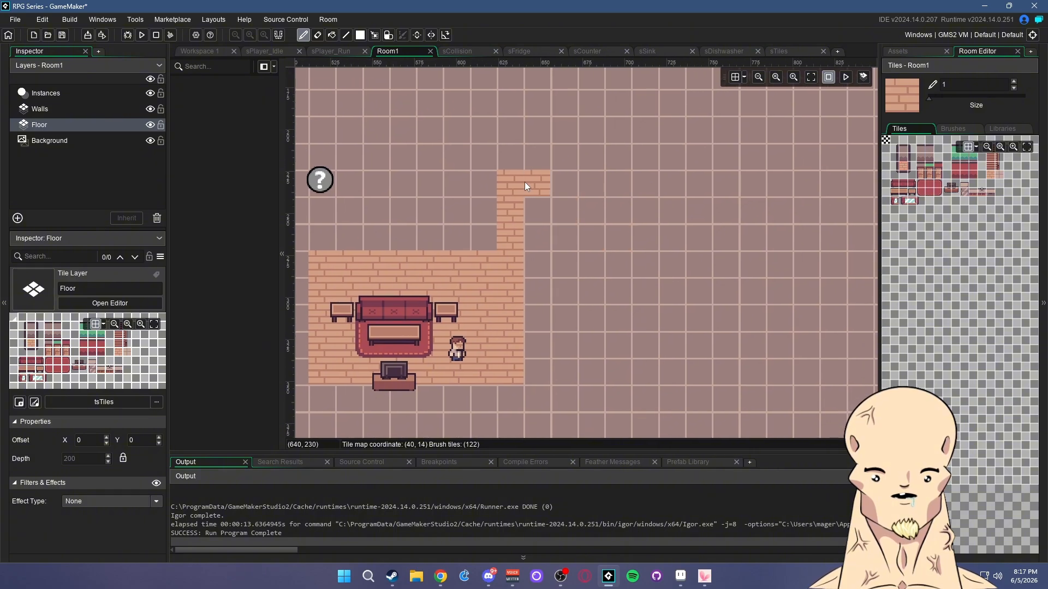
mouse_move(533, 376)
mouse_down()
mouse_move(568, 179)
mouse_move(584, 352)
mouse_up()
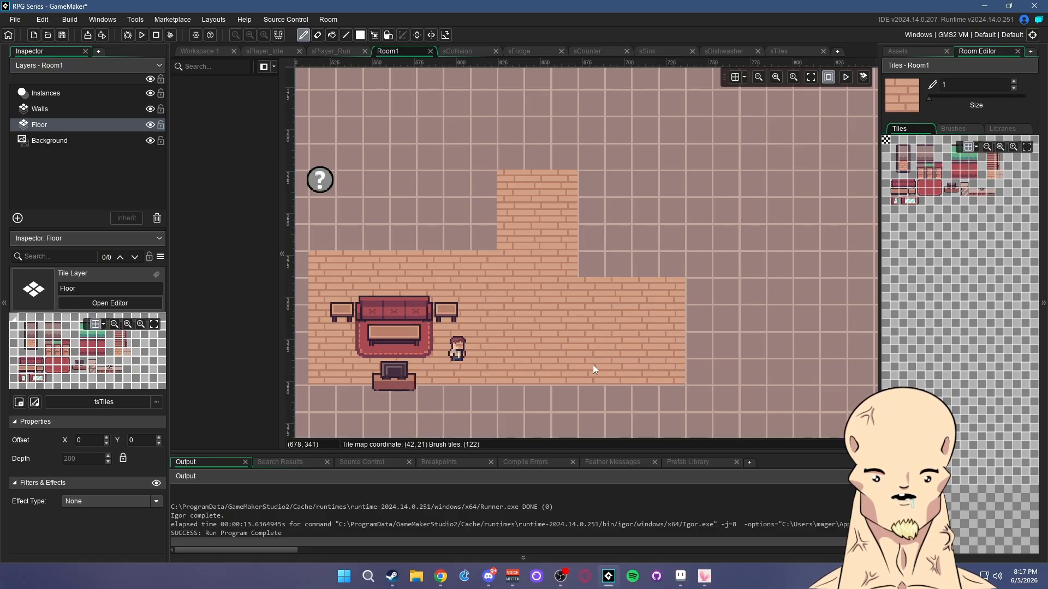
Enlarge the floor's upper section to about 5 by 4 tiles and add one more column at the floor's right end
mouse_move(604, 221)
middle_down()
mouse_move(708, 245)
mouse_move(669, 239)
middle_up()
drag(591, 264, 593, 217)
middle_drag(708, 235, 711, 249)
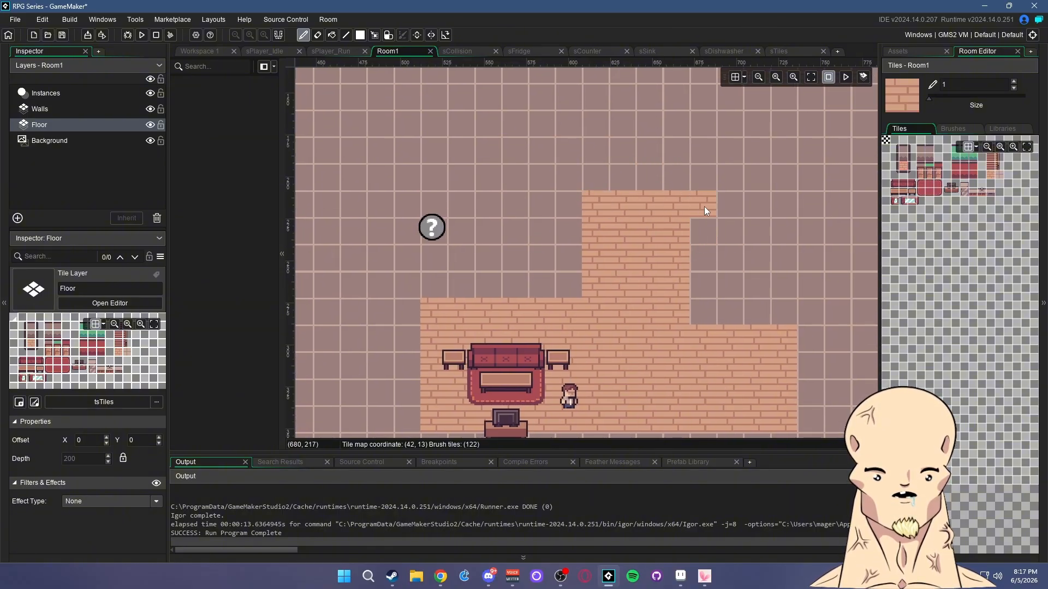
drag(704, 206, 704, 312)
middle_drag(811, 329, 728, 296)
drag(754, 225, 728, 295)
scroll(734, 224, up, 1)
scroll(736, 240, down, 1)
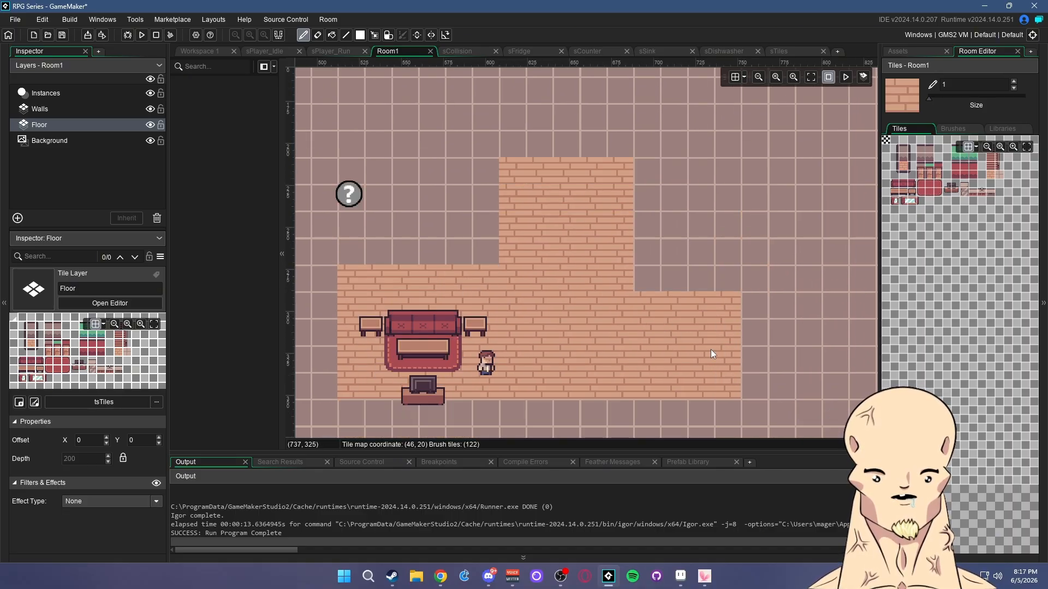
Switch the active tile layer from Floor to Walls
middle_drag(739, 270, 813, 253)
scroll(957, 232, up, 1)
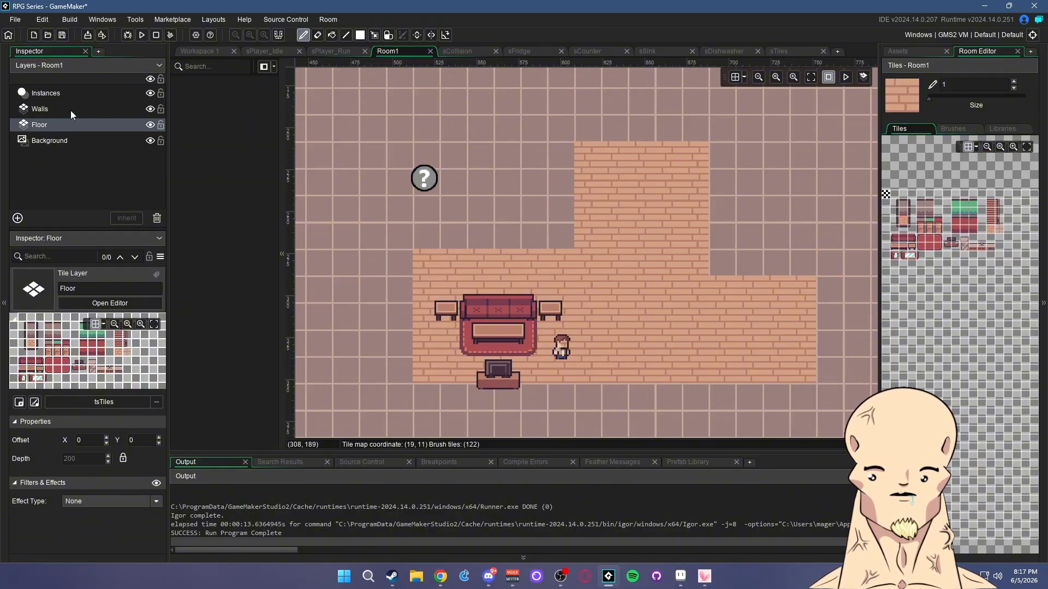
click(51, 111)
click(53, 123)
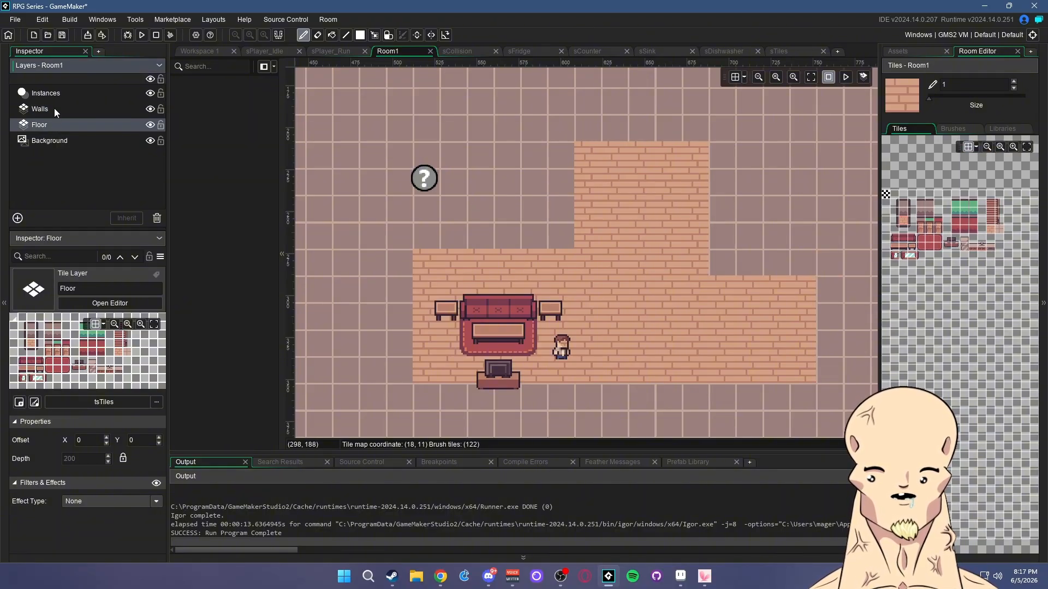
click(56, 110)
click(69, 123)
click(73, 110)
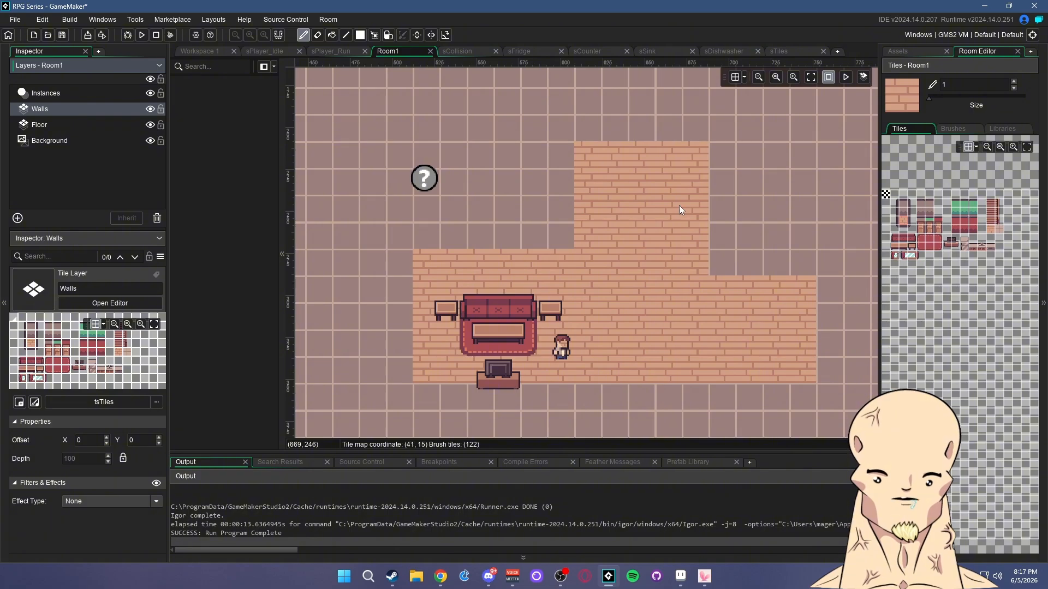
On the Walls layer, paint a grey back wall 6 tiles wide and 2 tiles high above the living-room floor
middle_drag(679, 205, 714, 169)
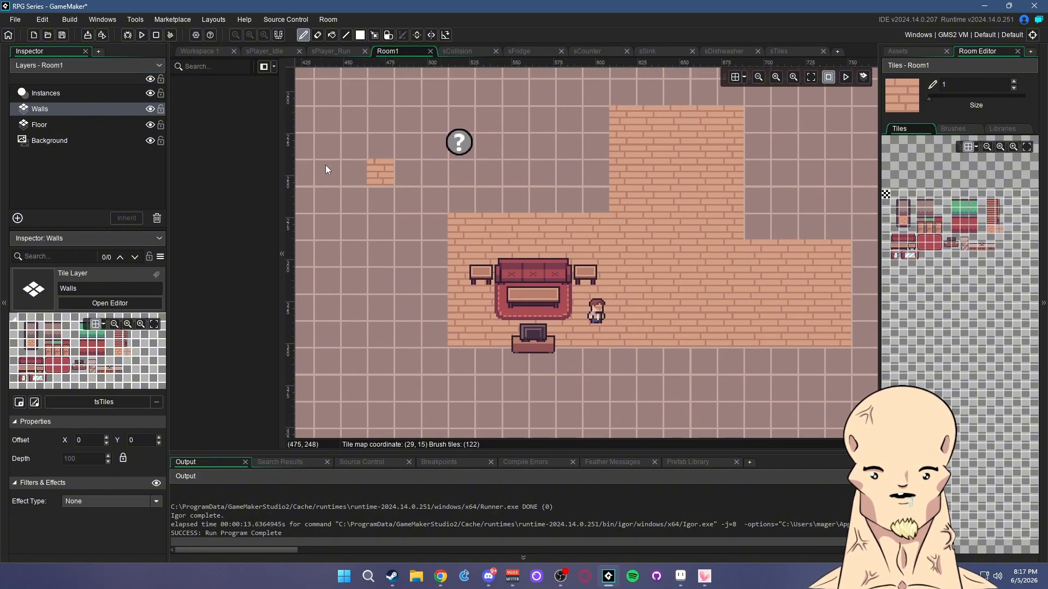
click(51, 109)
scroll(907, 212, up, 5)
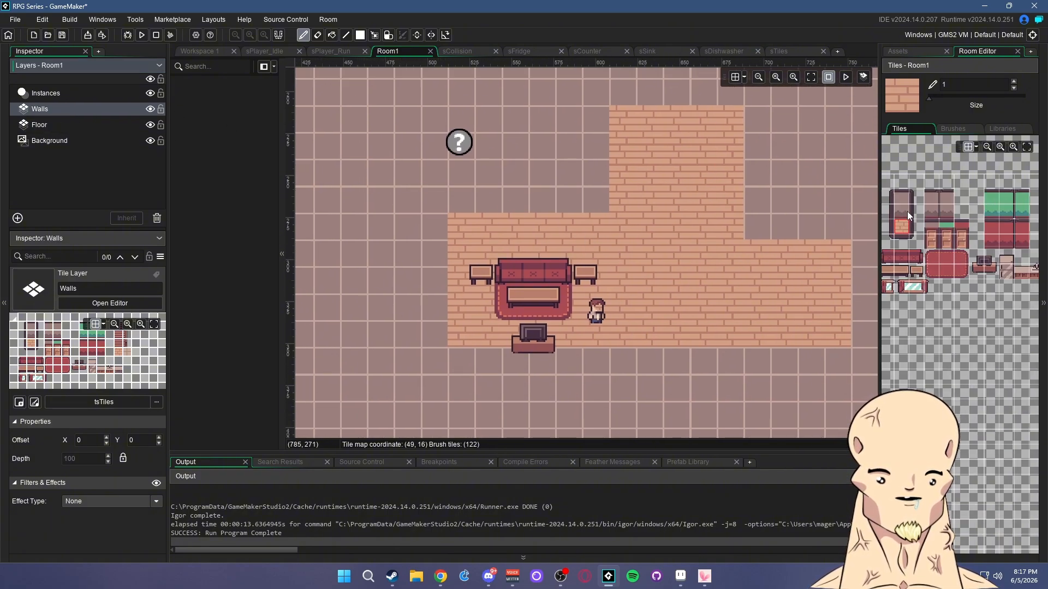
mouse_move(908, 214)
middle_down()
mouse_move(966, 248)
mouse_move(946, 209)
middle_up()
click(952, 272)
drag(468, 195, 587, 198)
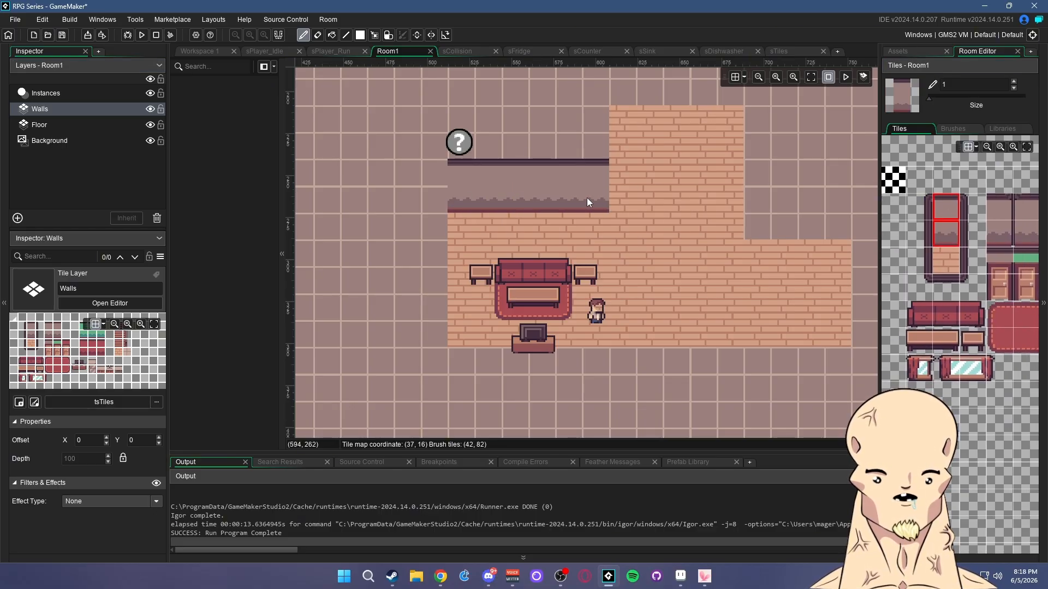
Replace the rightmost column of the living-room back wall with the two-tile wall end that has a dark right edge
mouse_move(741, 201)
middle_down()
mouse_move(679, 207)
mouse_move(735, 230)
middle_up()
middle_drag(995, 215, 934, 218)
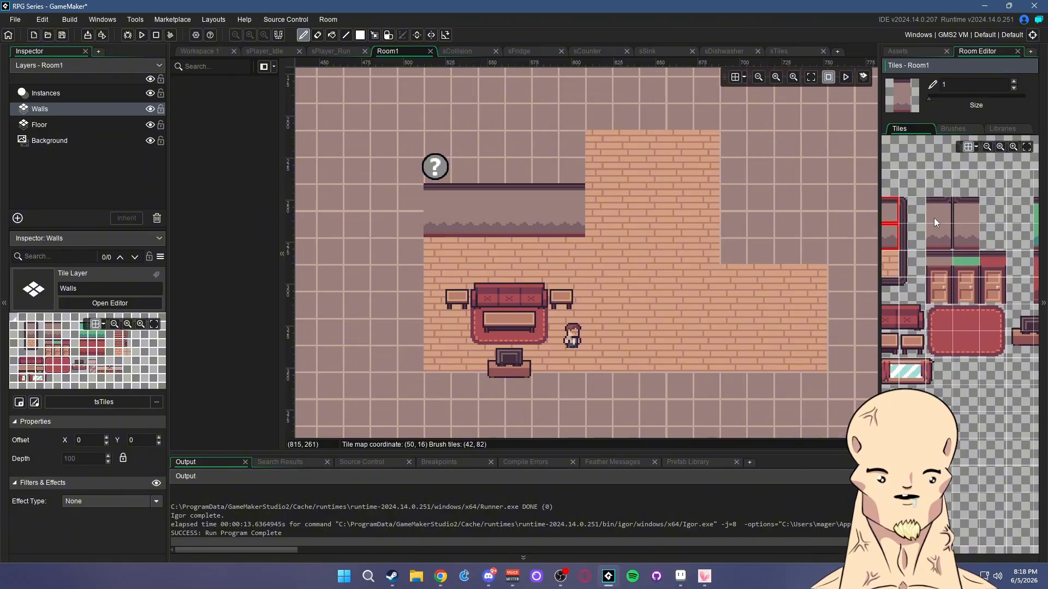
scroll(574, 195, up, 3)
middle_drag(601, 196, 650, 202)
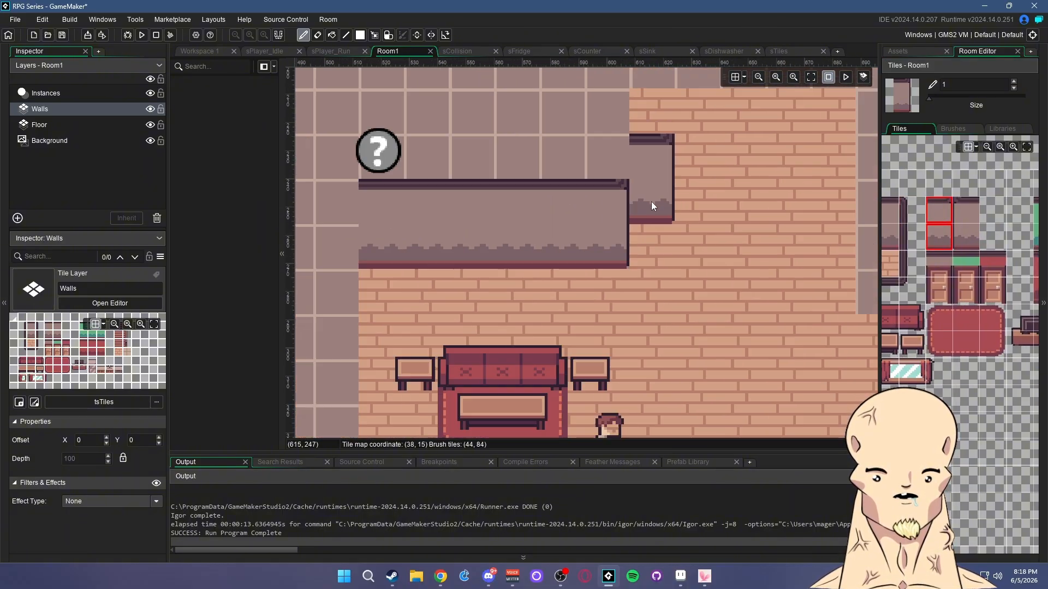
scroll(650, 202, down, 2)
Paint the dark corner beside the living-room back wall and continue the border down the floor's left side
middle_drag(613, 245, 684, 227)
middle_drag(935, 234, 974, 229)
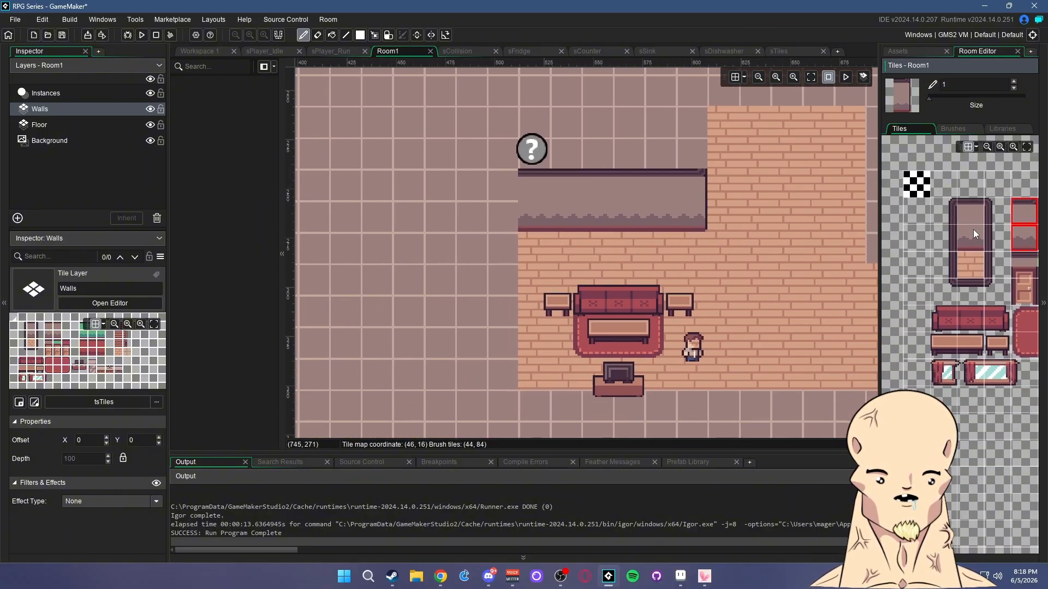
click(495, 207)
click(941, 240)
middle_drag(521, 213, 506, 205)
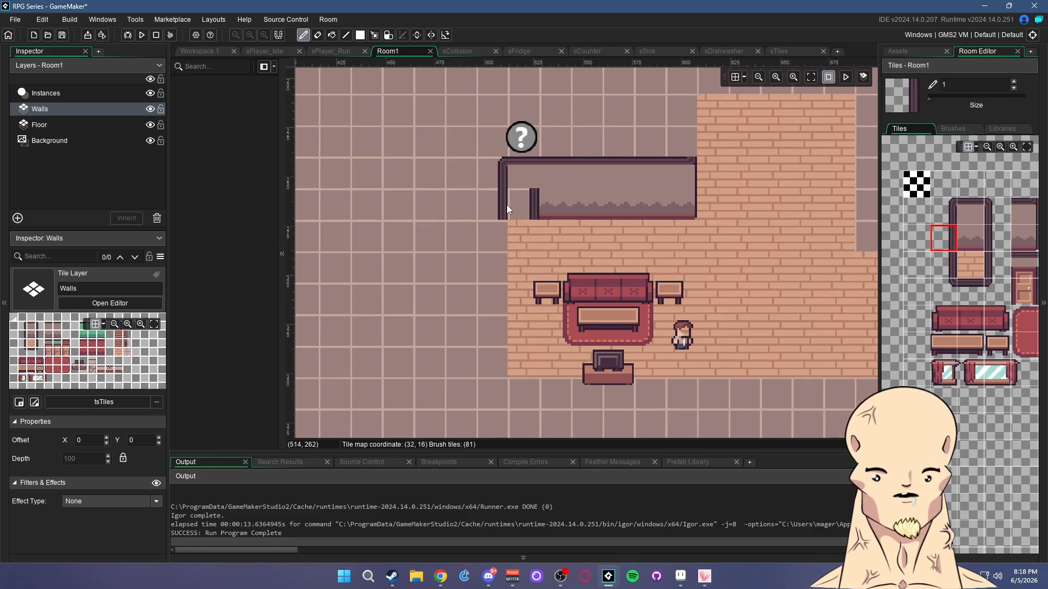
middle_drag(574, 332, 552, 252)
Place the bottom-left corner tile and paint the dark border along the floor's whole bottom edge
click(945, 290)
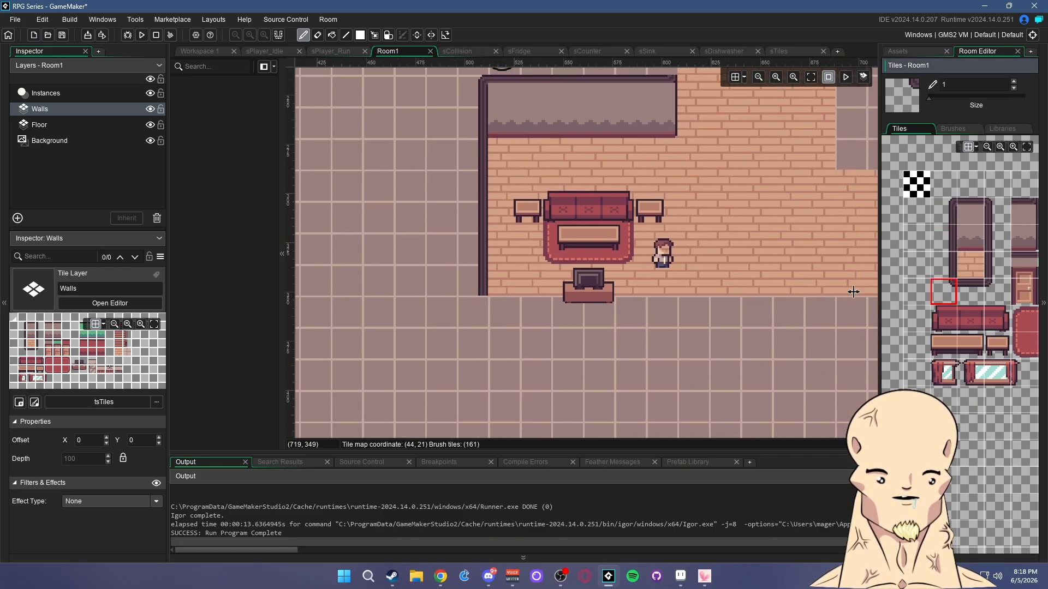
click(473, 307)
middle_drag(723, 285, 679, 279)
drag(679, 279, 955, 292)
middle_drag(781, 260, 781, 262)
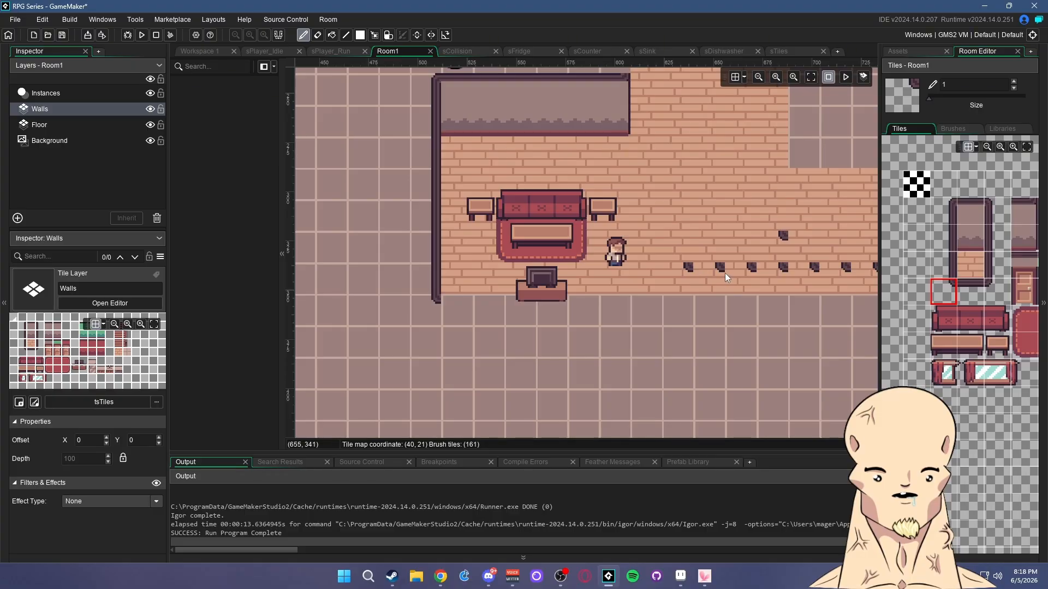
click(962, 287)
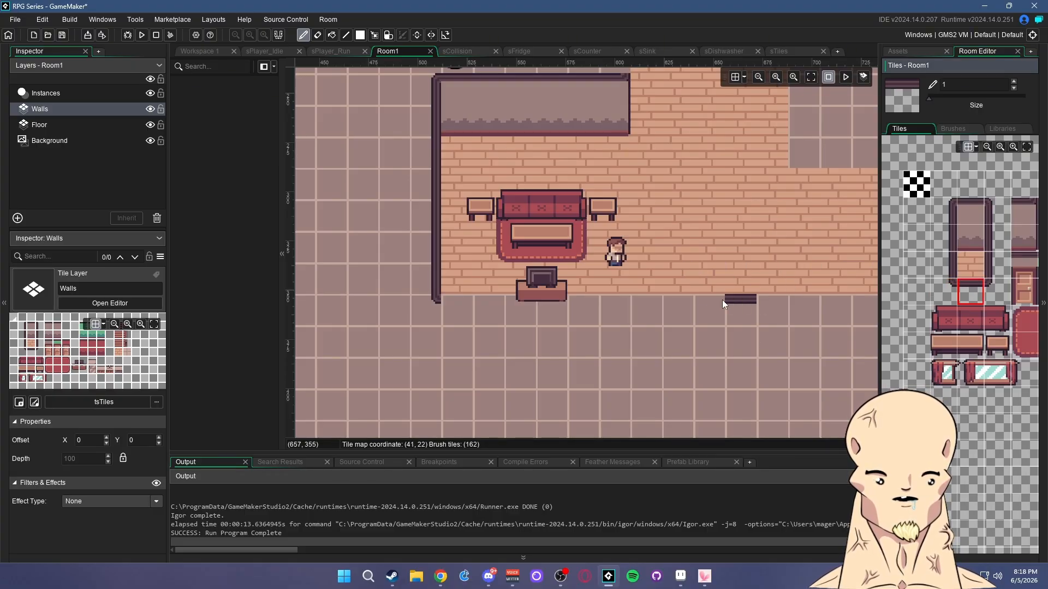
middle_drag(577, 316, 480, 310)
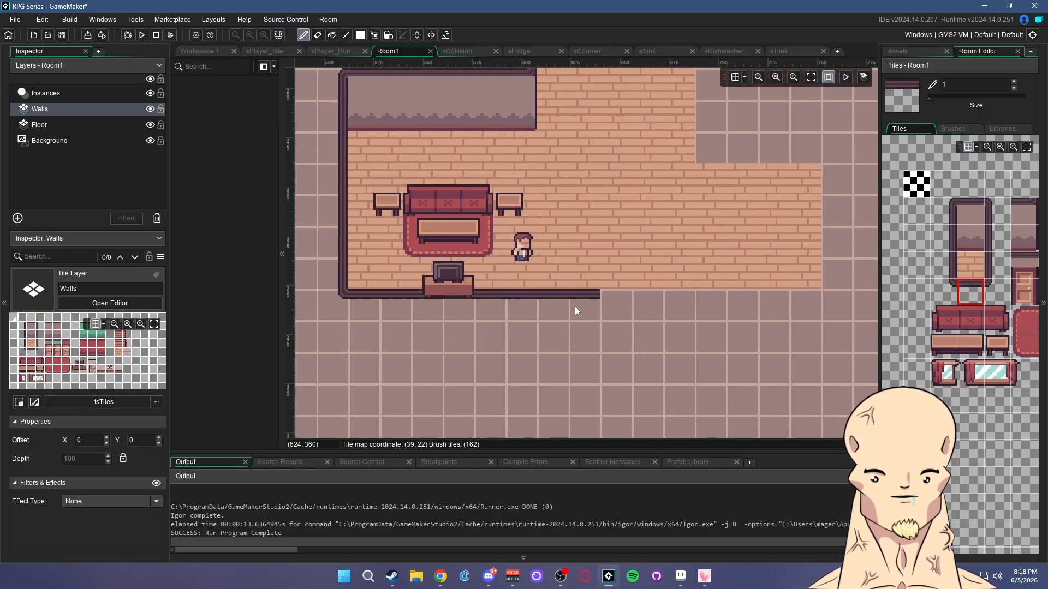
middle_drag(798, 306, 685, 314)
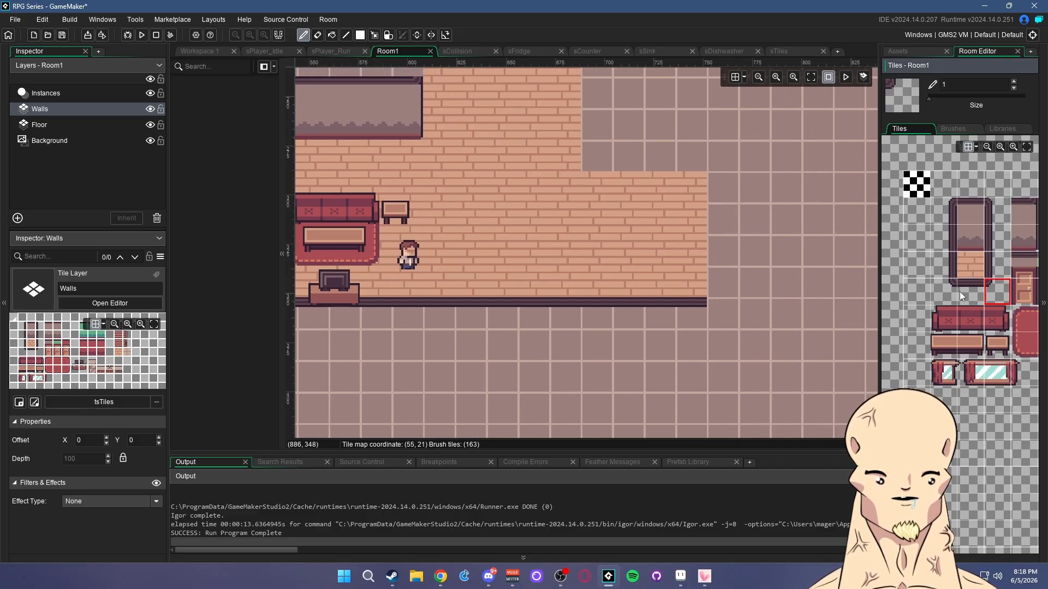
Paint the dark border up the floor's right side and finish it with the upper-right corner tile
click(997, 264)
drag(723, 286, 722, 212)
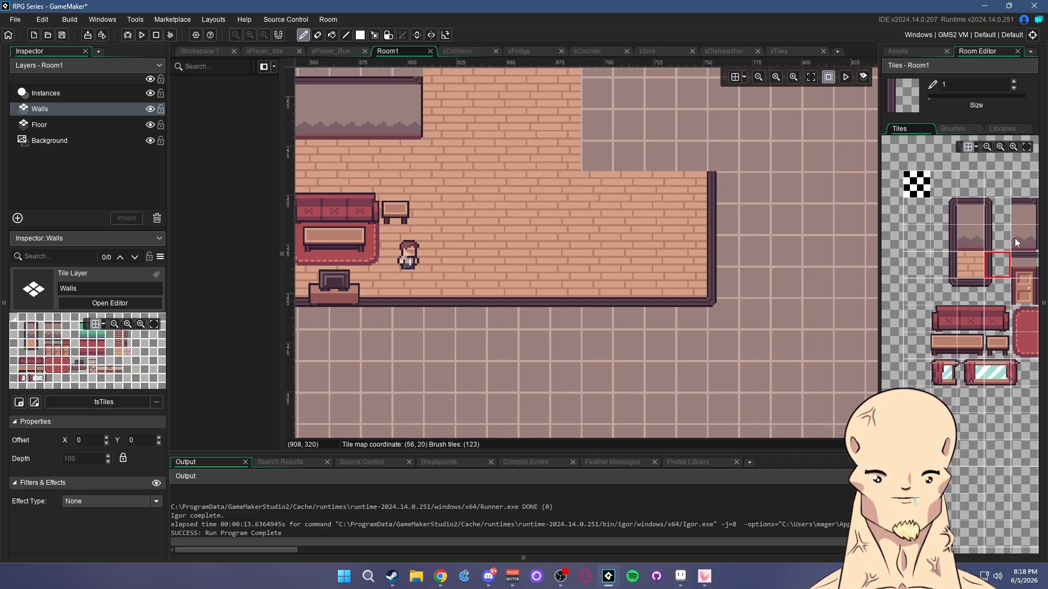
click(989, 217)
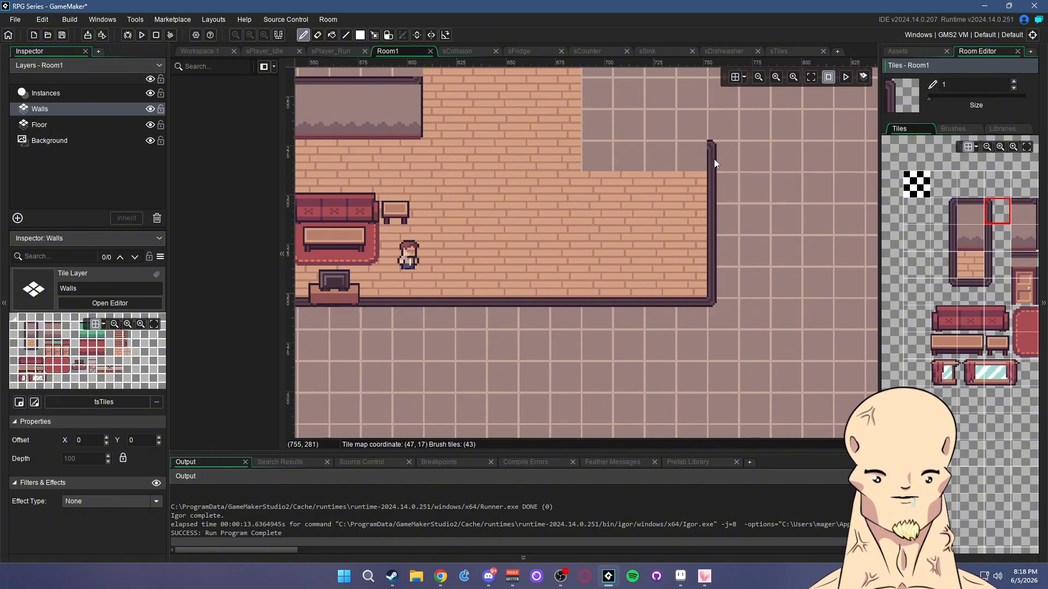
click(722, 128)
mouse_move(1000, 234)
mouse_down()
mouse_move(999, 216)
mouse_move(969, 238)
mouse_up()
click(723, 153)
Paint a back wall 4 tiles wide and 2 high above the right floor section, with the dark-edged wall end at its left
click(967, 217)
drag(686, 148, 596, 143)
scroll(958, 233, right, 2)
drag(987, 218, 987, 240)
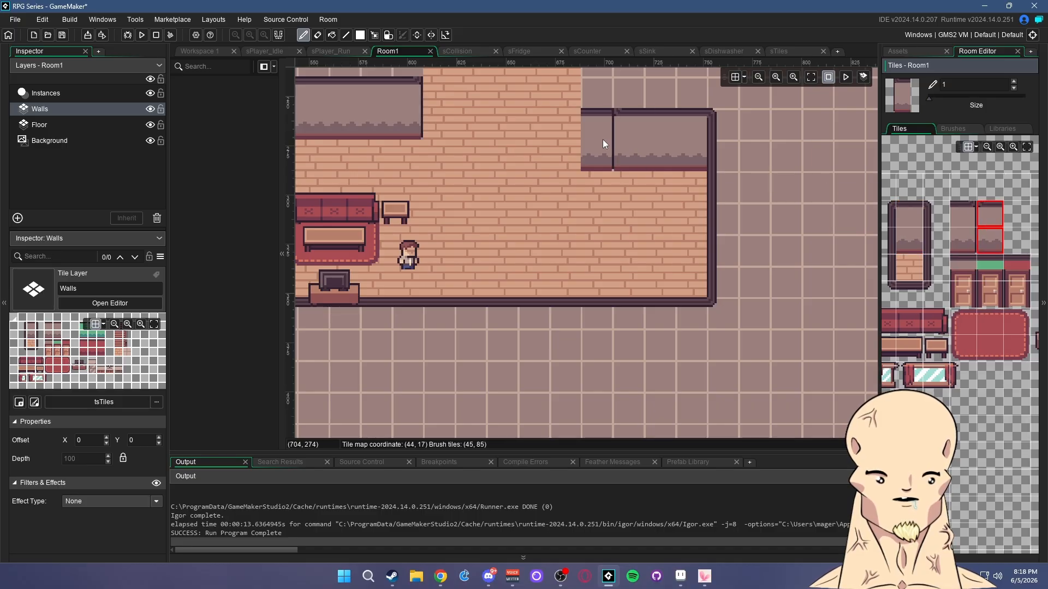
Make the Floor layer active and pick the light-brown plank tile
middle_drag(634, 137, 699, 281)
ctrl+scroll(602, 315, up, 3)
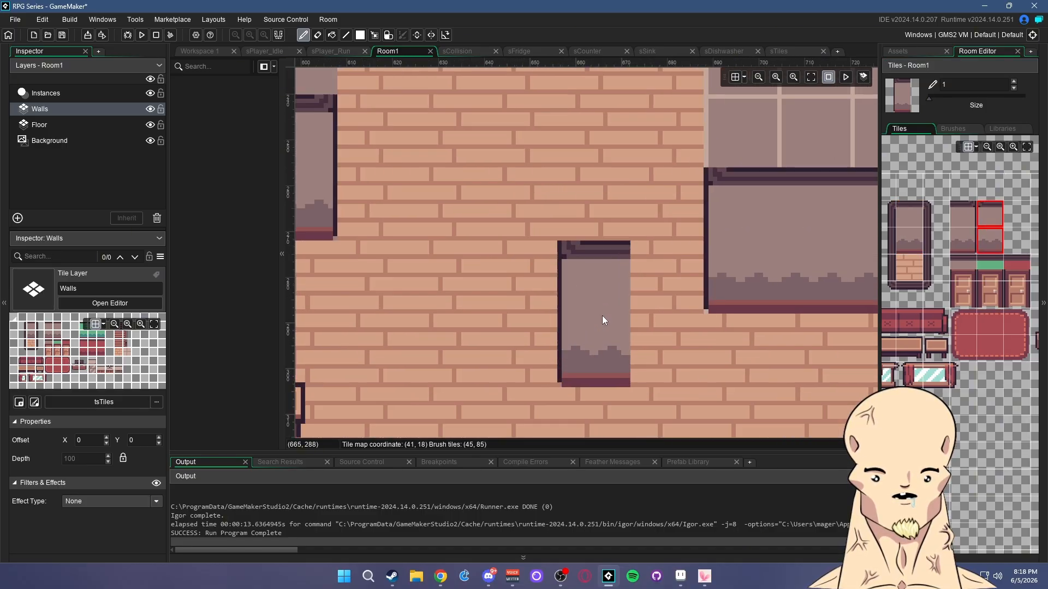
ctrl+scroll(600, 311, down, 1)
click(82, 125)
click(901, 277)
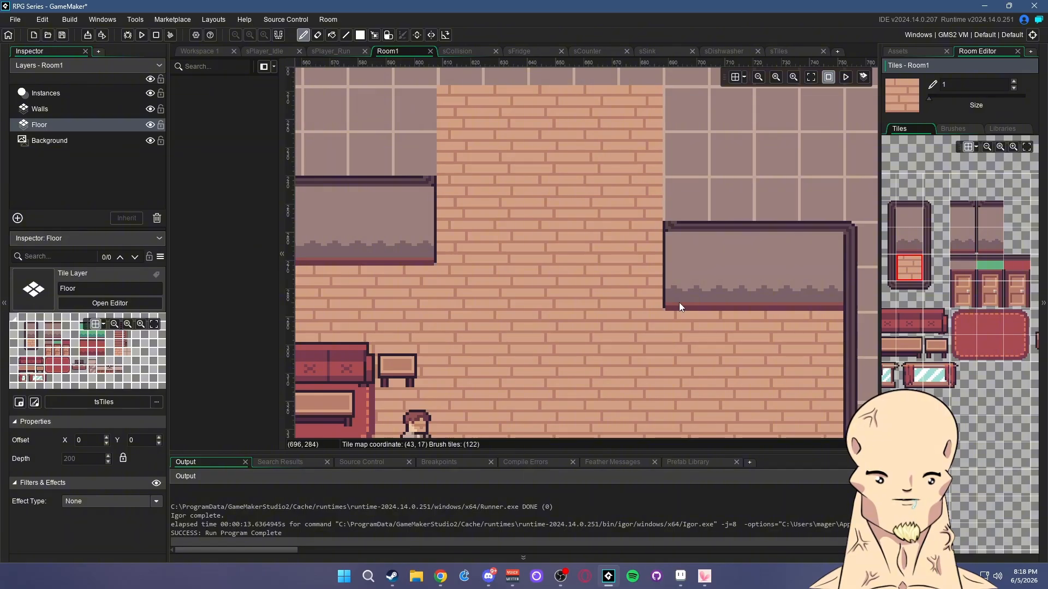
Examine the lower corners of both back-wall ends where they meet the plank floor
ctrl+scroll(417, 267, up, 3)
ctrl+scroll(590, 299, down, 2)
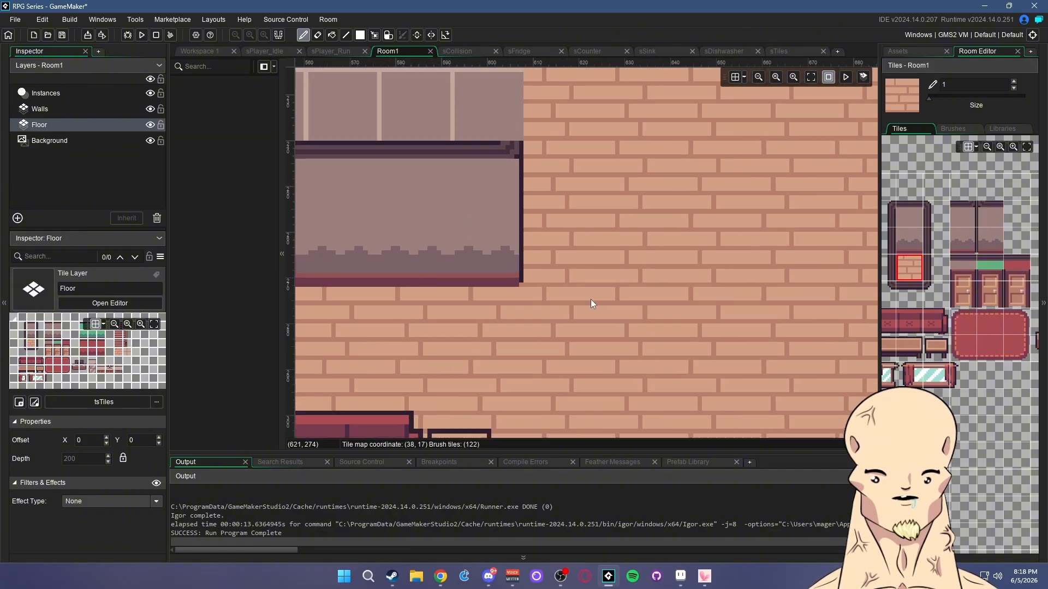
ctrl+scroll(731, 316, down, 2)
ctrl+scroll(730, 350, down, 2)
ctrl+scroll(795, 303, up, 3)
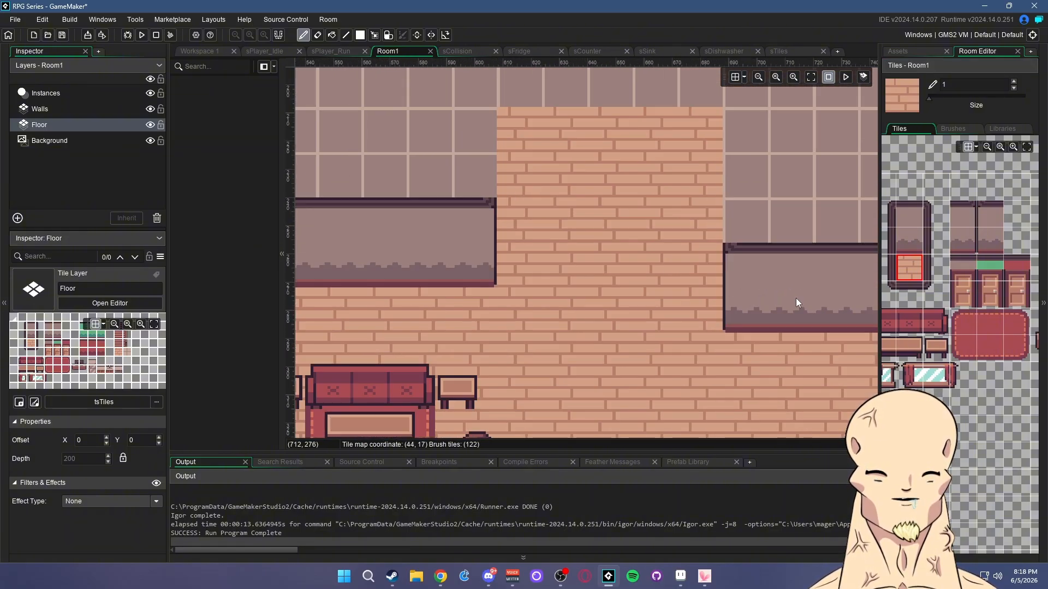
ctrl+scroll(753, 341, down, 3)
ctrl+scroll(747, 355, up, 4)
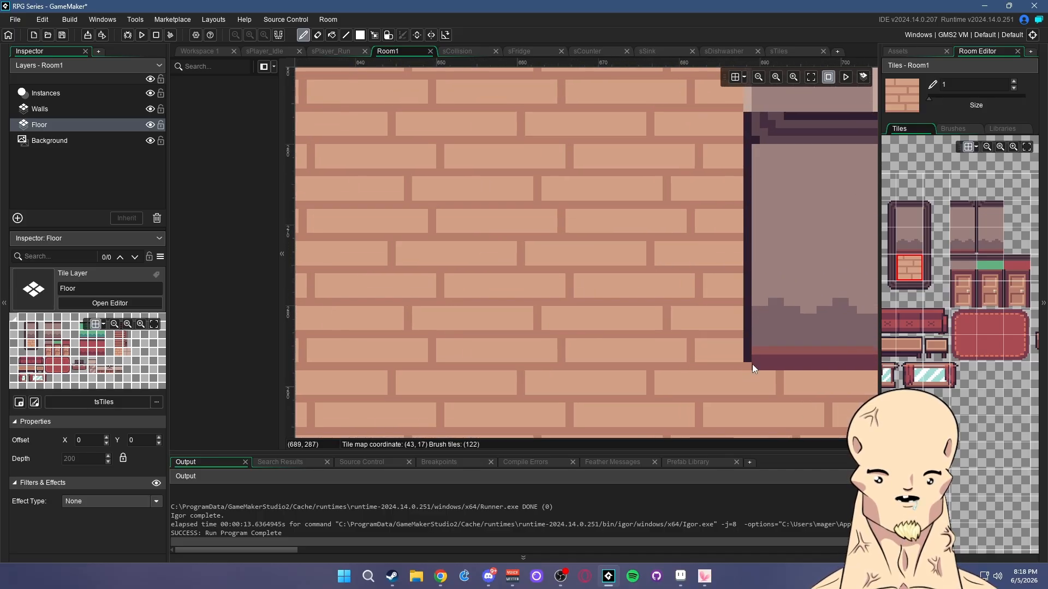
ctrl+scroll(753, 305, down, 4)
middle_drag(759, 266, 746, 317)
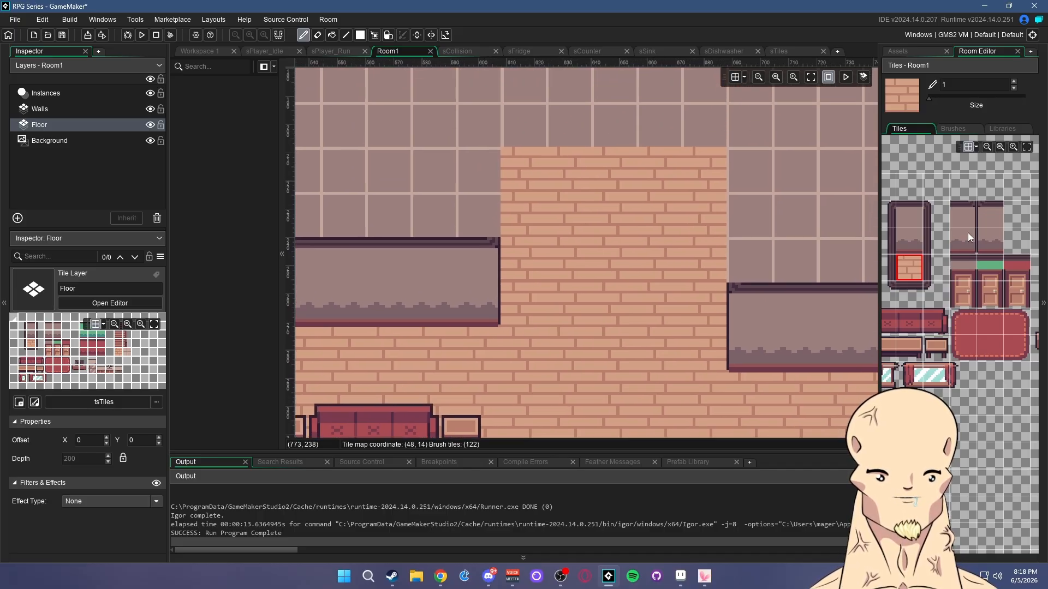
Paint dark vertical borders along both sides of the floor's upper section, joining the two lower back walls
click(928, 244)
drag(734, 257, 738, 186)
middle_drag(464, 227, 554, 265)
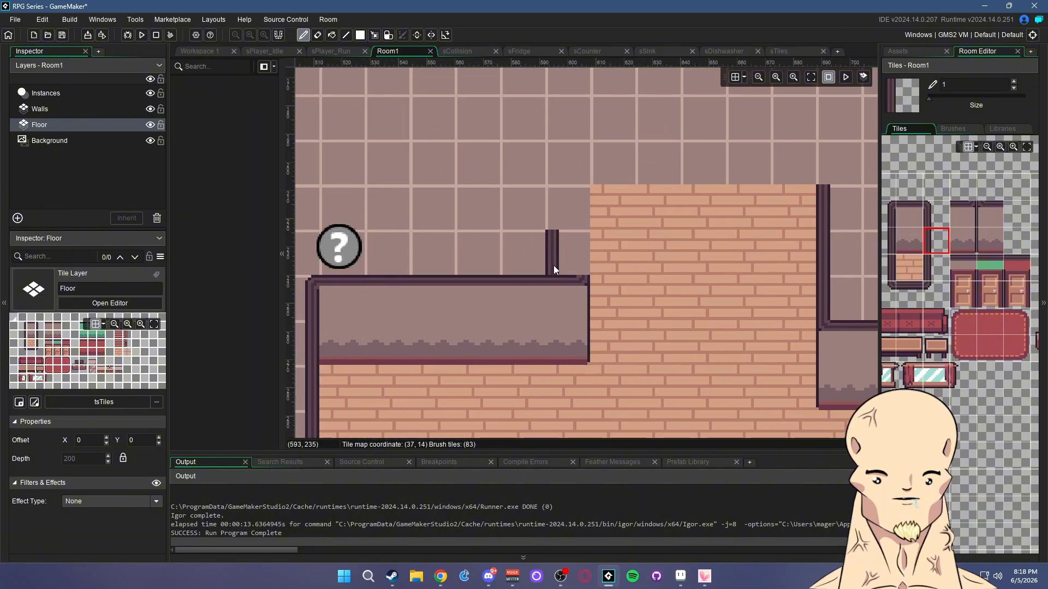
click(888, 237)
click(715, 221)
middle_drag(716, 220, 676, 269)
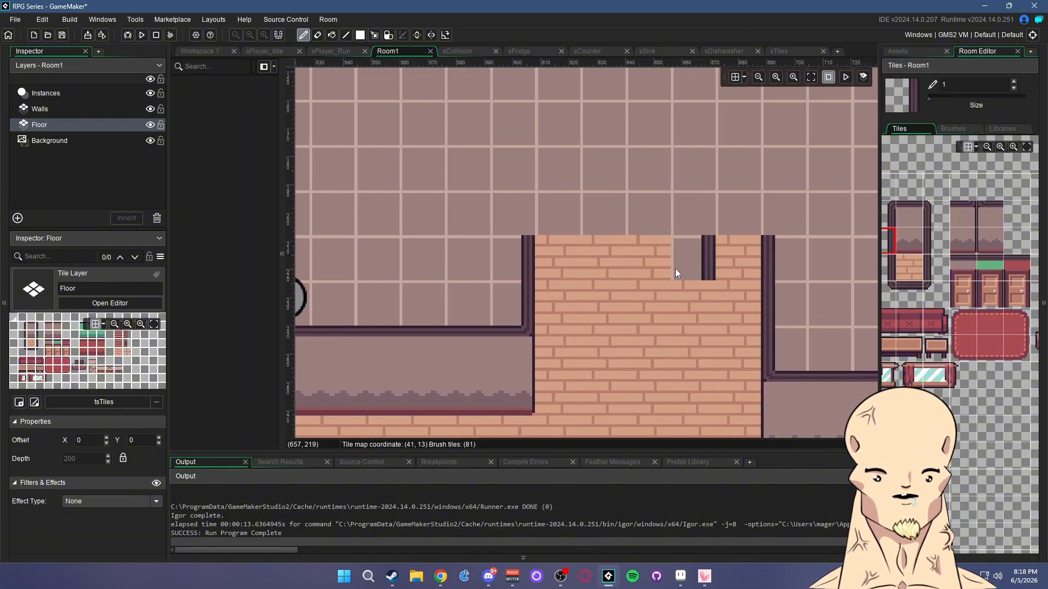
Paint a back wall 5 tiles wide and 2 high above the upper section and close both its sides with dark corner borders
ctrl+scroll(754, 261, down, 2)
drag(909, 214, 909, 240)
drag(703, 237, 653, 237)
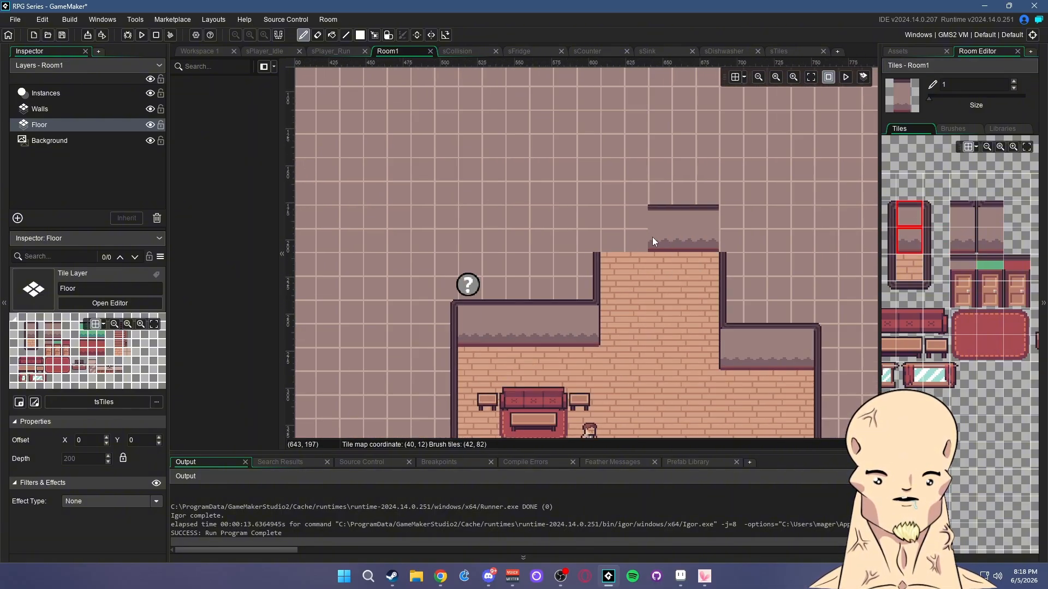
mouse_move(931, 214)
mouse_down()
mouse_move(929, 240)
mouse_move(889, 241)
mouse_up()
click(724, 231)
click(595, 238)
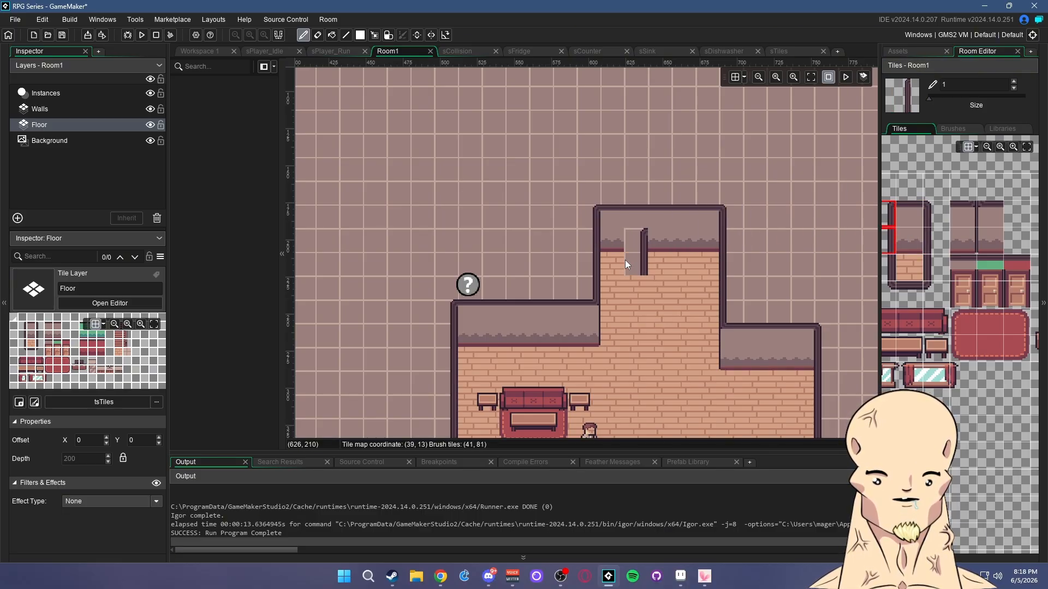
Make the Instances layer active and move the player to the open floor well to the right of the furniture
scroll(625, 284, down, 2)
scroll(663, 339, up, 1)
mouse_move(779, 328)
middle_down()
mouse_move(759, 258)
mouse_move(758, 274)
mouse_move(771, 238)
middle_up()
click(54, 93)
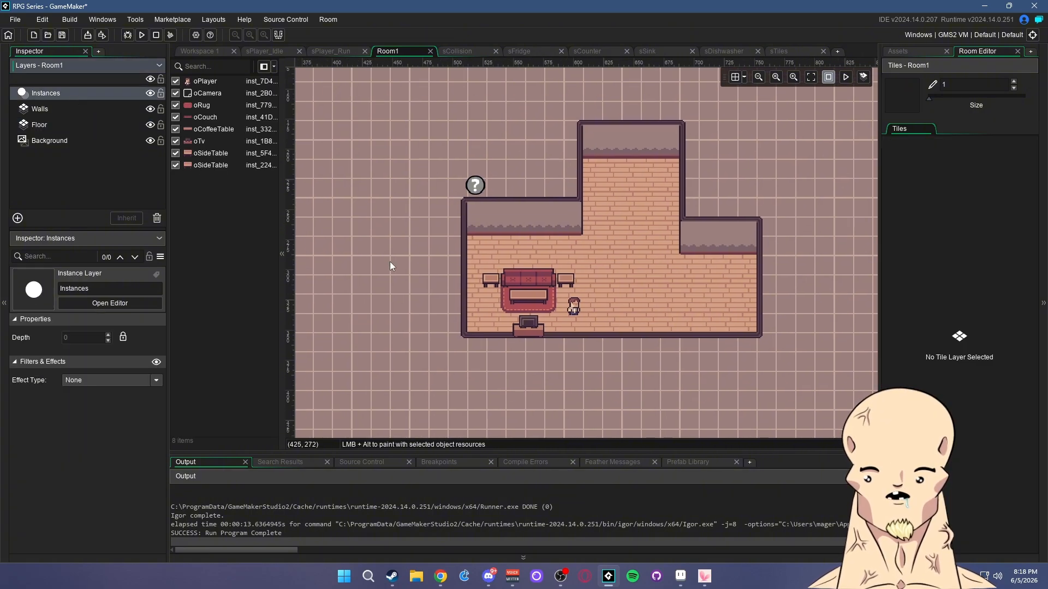
scroll(391, 263, up, 3)
drag(480, 229, 822, 375)
middle_drag(822, 375, 686, 362)
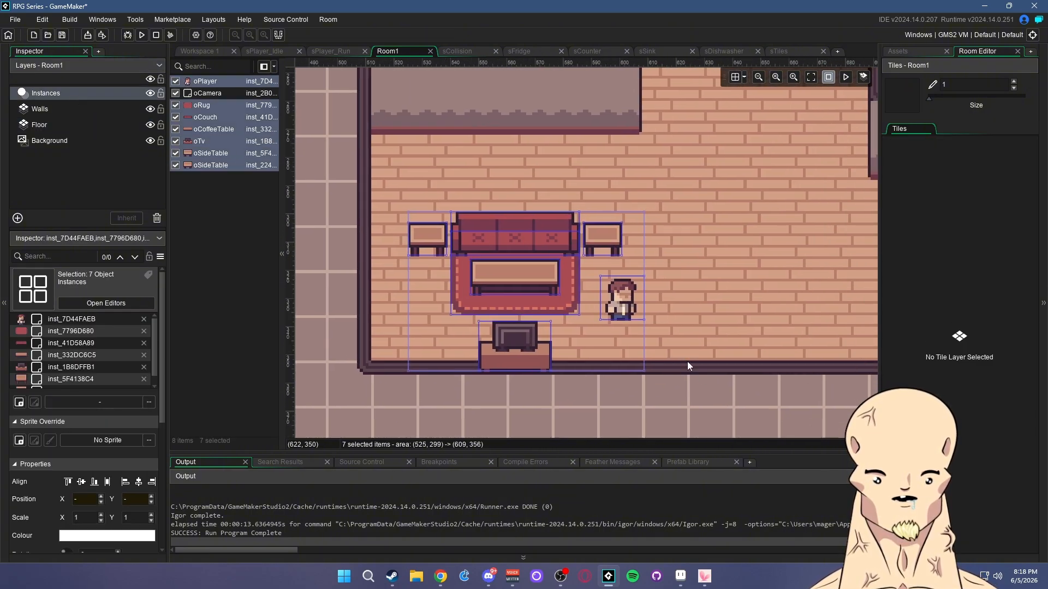
click(623, 306)
drag(623, 306, 811, 246)
Select the rug, couch, coffee table, TV and both side tables and move them together up against the living-room back wall
drag(405, 197, 605, 352)
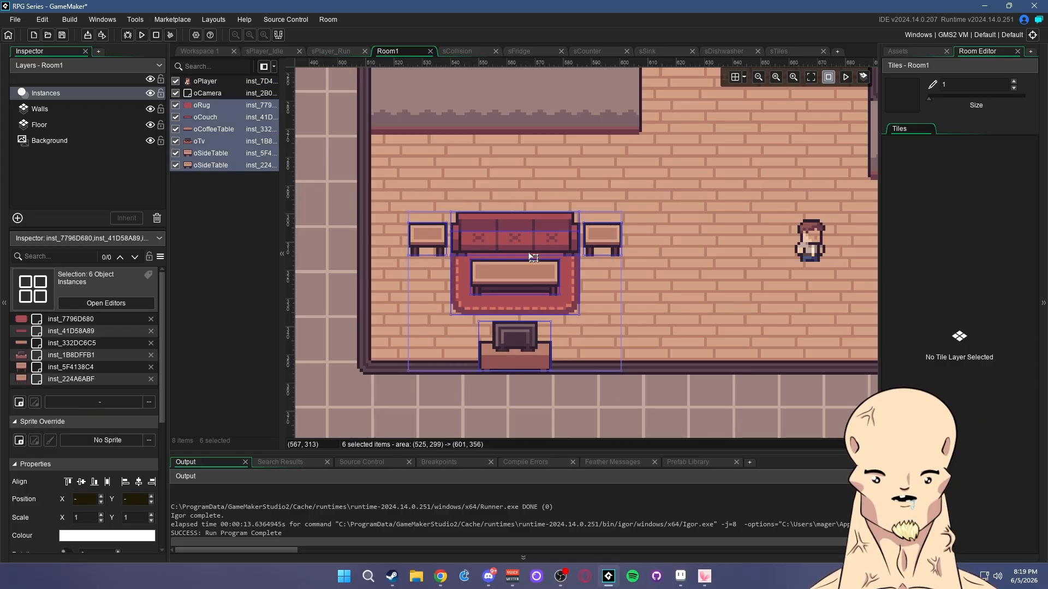
drag(528, 247, 515, 172)
click(571, 405)
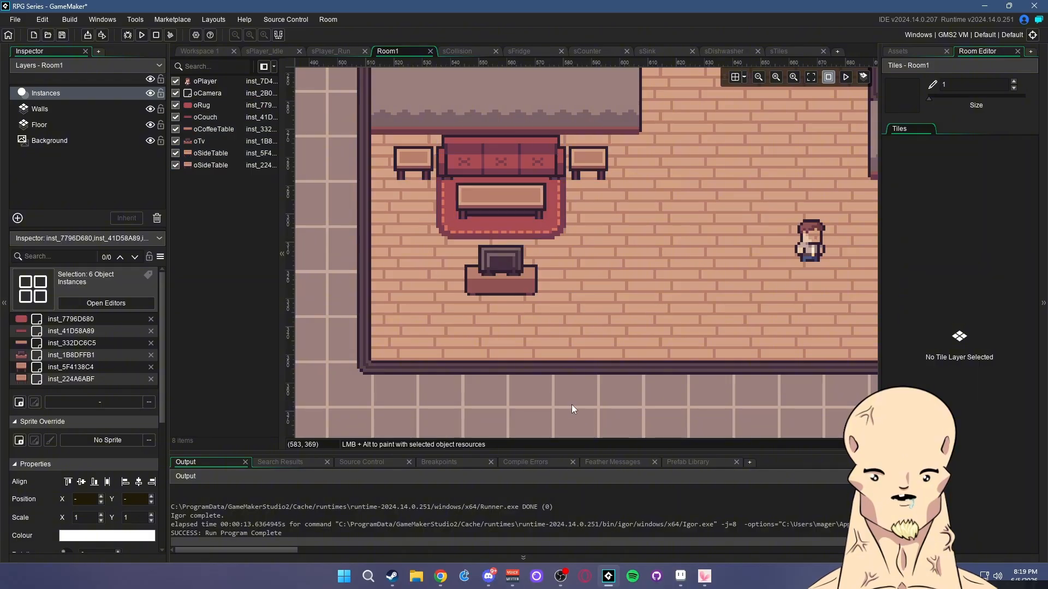
Move the TV further down from the rug, to X 558, Y 333
drag(512, 278, 512, 300)
click(509, 299)
click(594, 396)
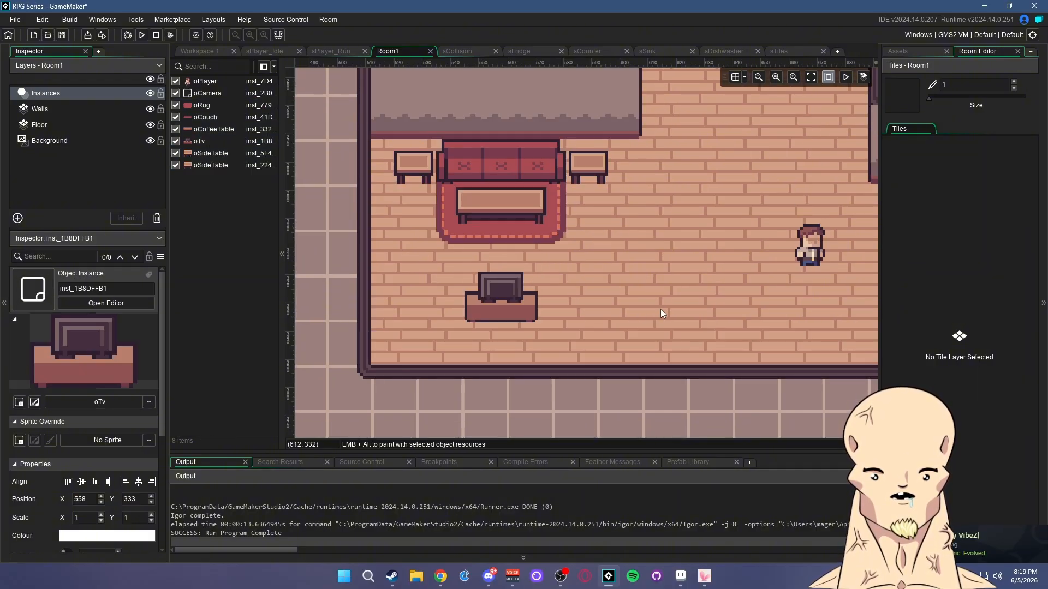
scroll(662, 310, down, 5)
middle_drag(663, 312, 625, 313)
scroll(529, 305, up, 1)
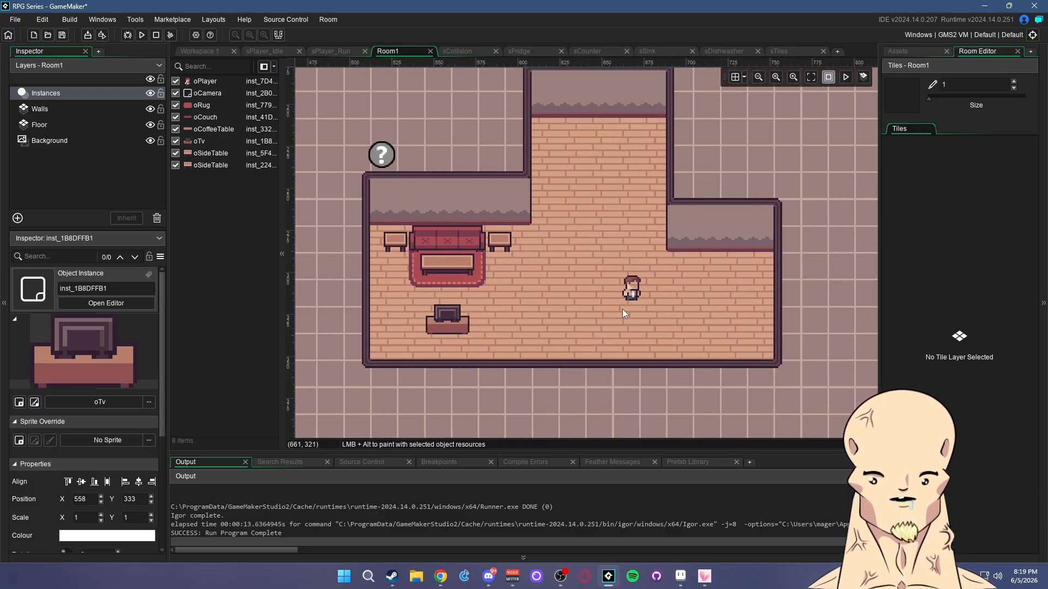
Add a tile layer directly above the Walls layer in Room1 and name it Stairs
click(906, 50)
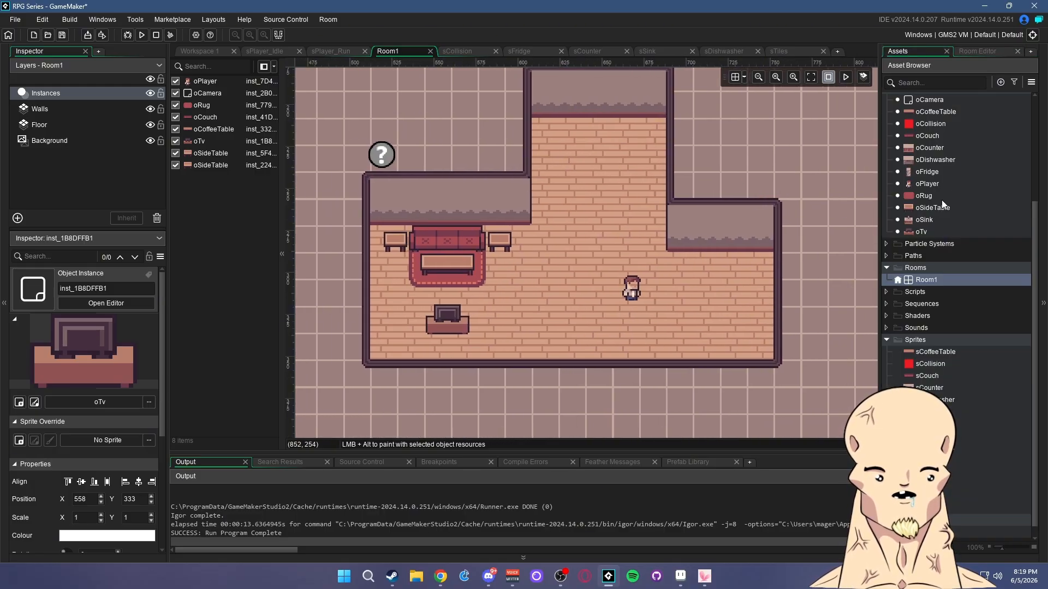
middle_drag(638, 229, 652, 279)
click(44, 108)
click(17, 218)
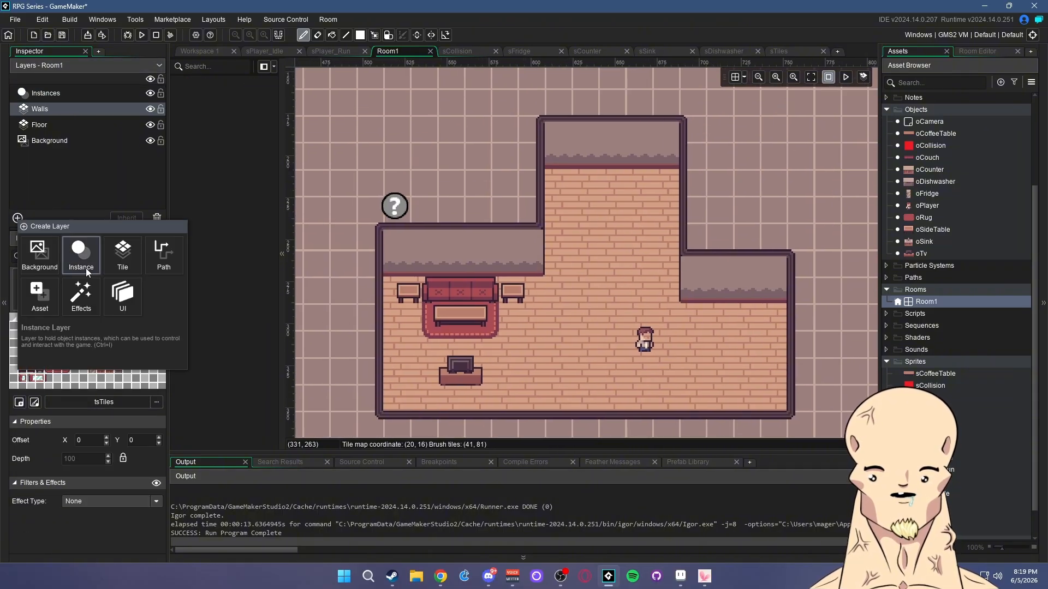
click(121, 256)
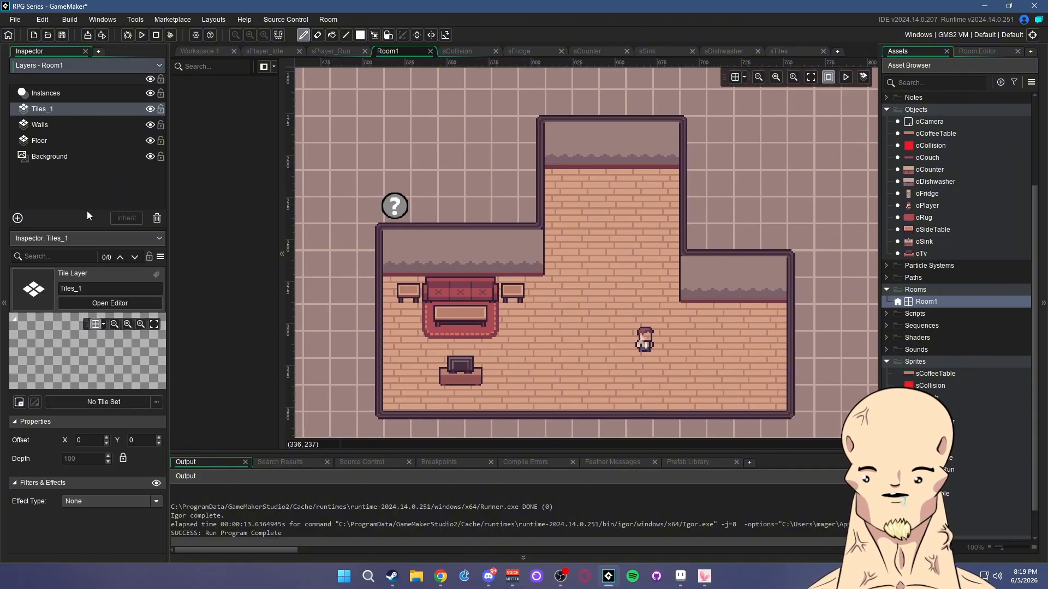
double_click(42, 109)
text(Stai)
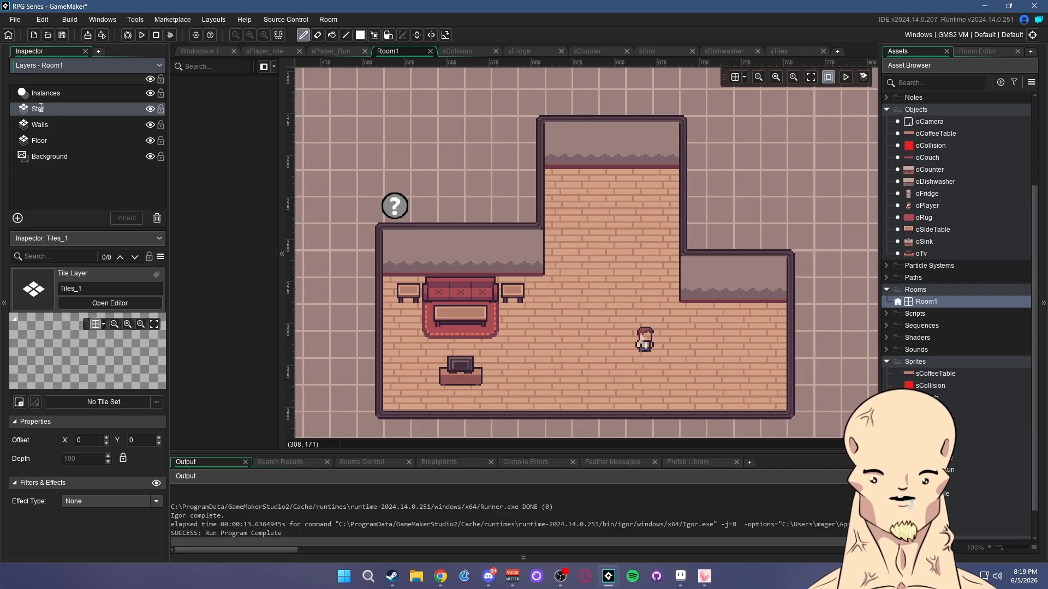
text(rs)
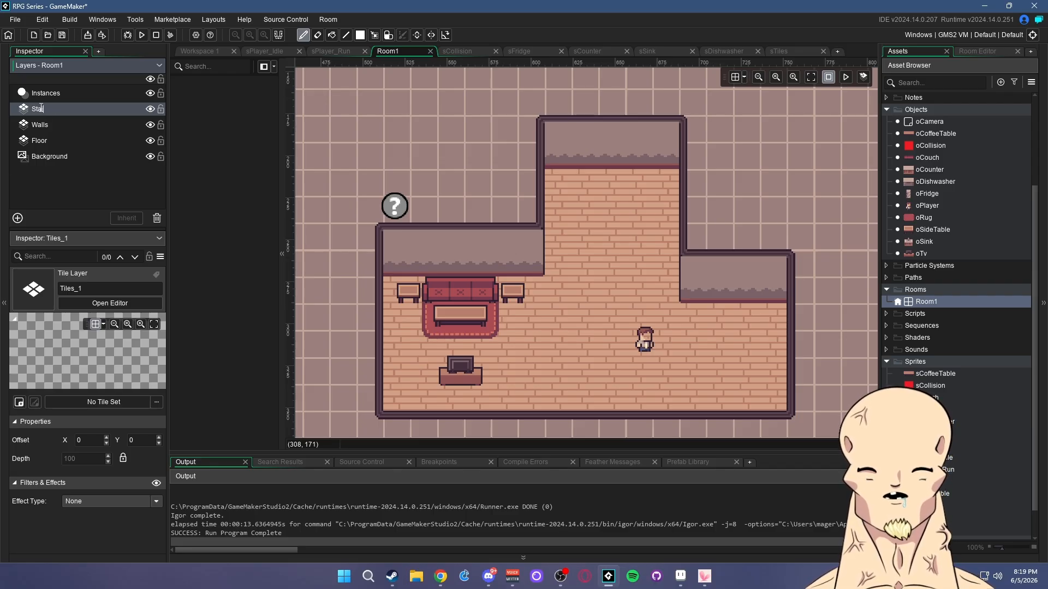
key(Return)
Make the Stairs layer active and assign the tsTiles tile set to it
click(41, 122)
click(48, 111)
click(48, 124)
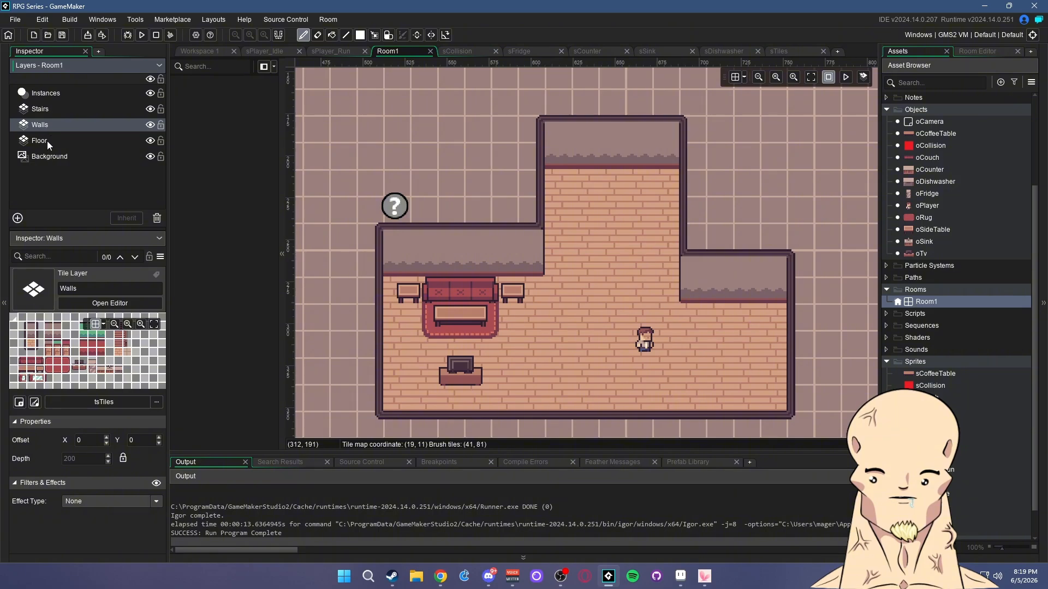
click(47, 141)
click(47, 125)
click(47, 111)
click(978, 51)
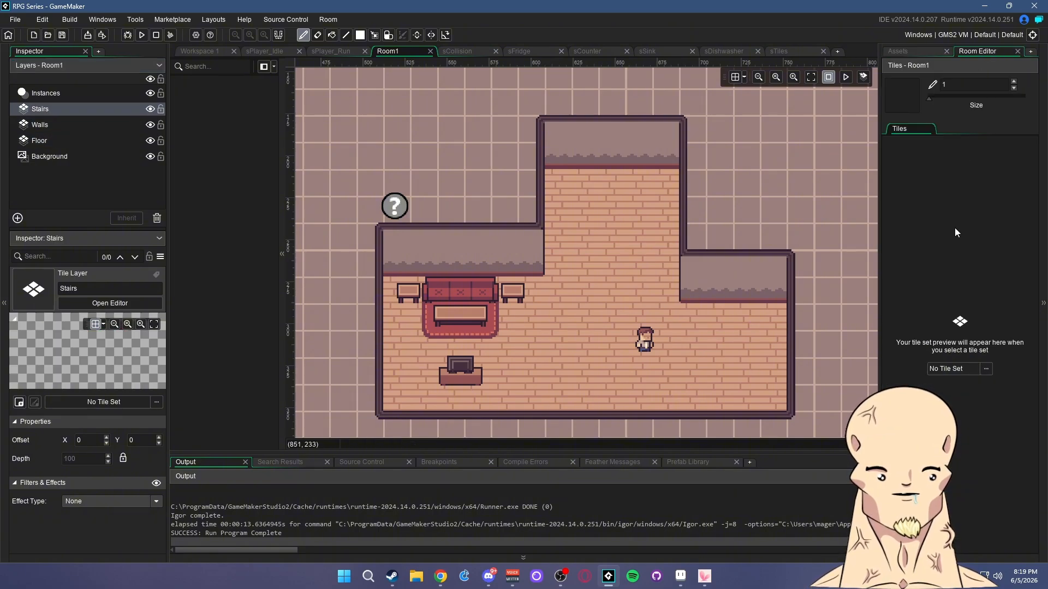
click(899, 368)
double_click(791, 408)
double_click(791, 408)
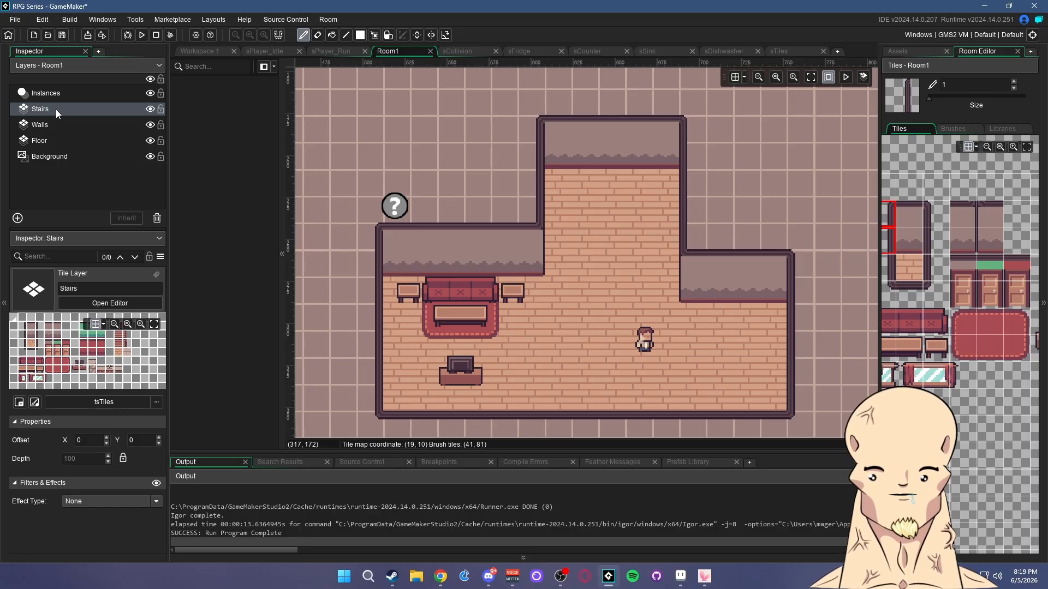
Pick the staircase with its railing, 2 tiles wide and 3 high, as the brush for the Stairs layer
middle_drag(939, 255, 876, 239)
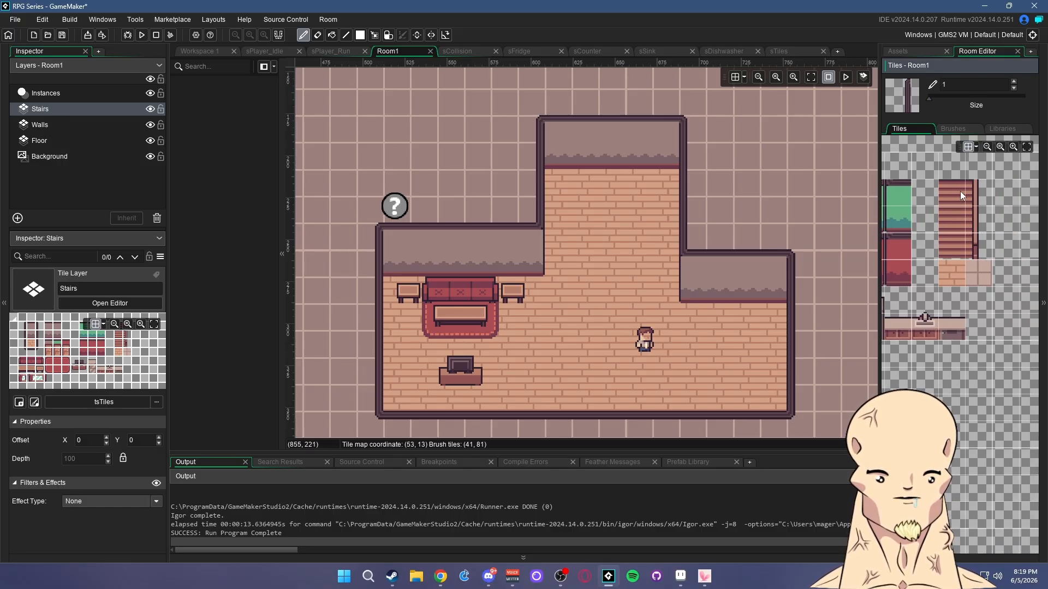
drag(960, 191, 974, 245)
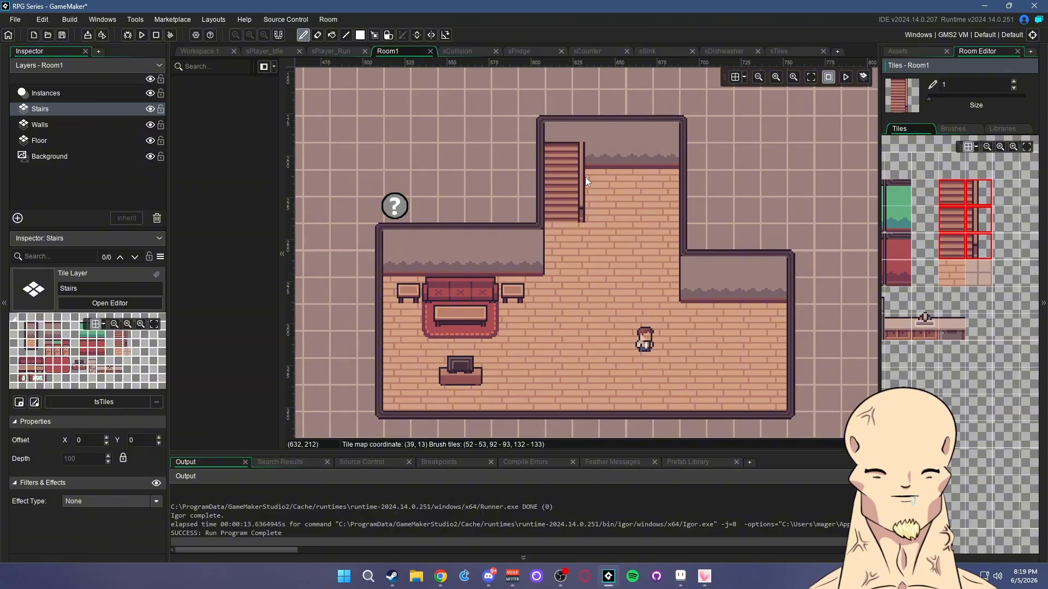
mouse_move(591, 232)
middle_down()
mouse_move(655, 224)
mouse_move(643, 232)
middle_up()
middle_drag(944, 307, 11, 304)
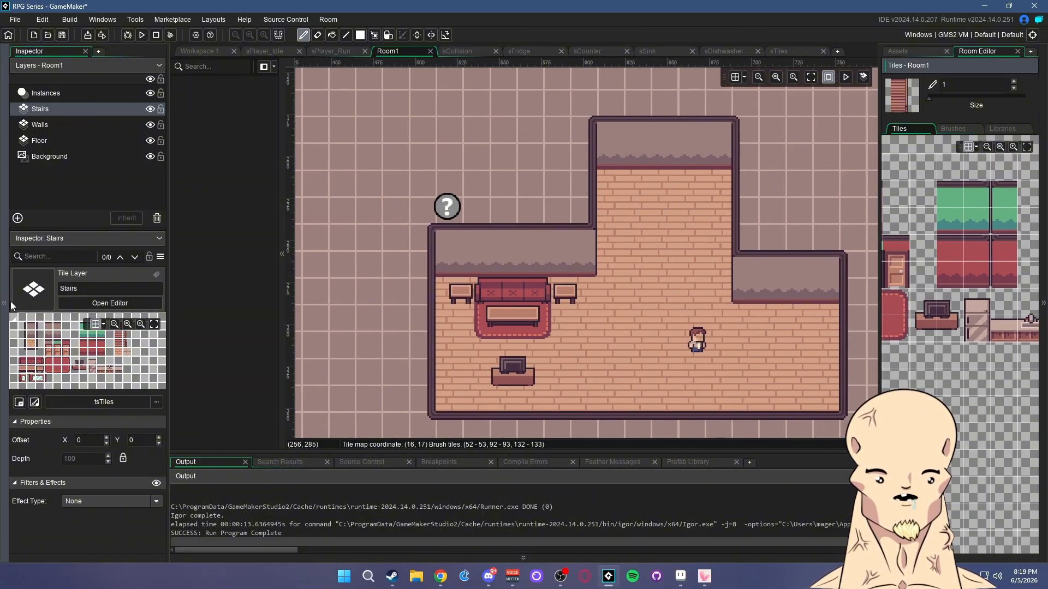
mouse_move(946, 326)
middle_down()
mouse_move(1021, 331)
mouse_move(925, 322)
middle_up()
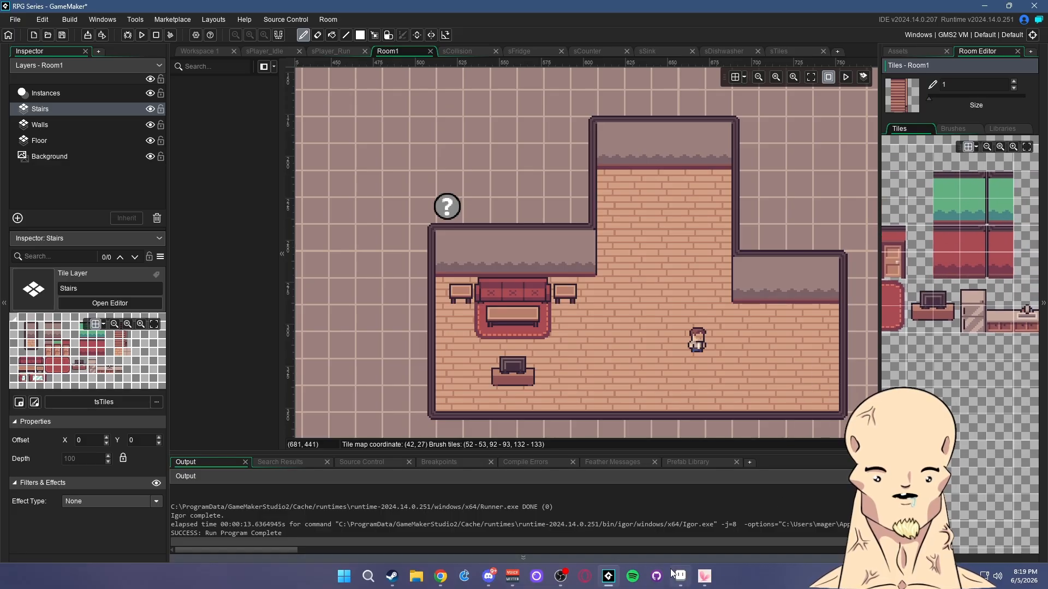
Switch to Aseprite and examine the wall, stair and furniture artwork in Tiles2.png
click(705, 577)
scroll(708, 289, down, 4)
scroll(708, 289, up, 4)
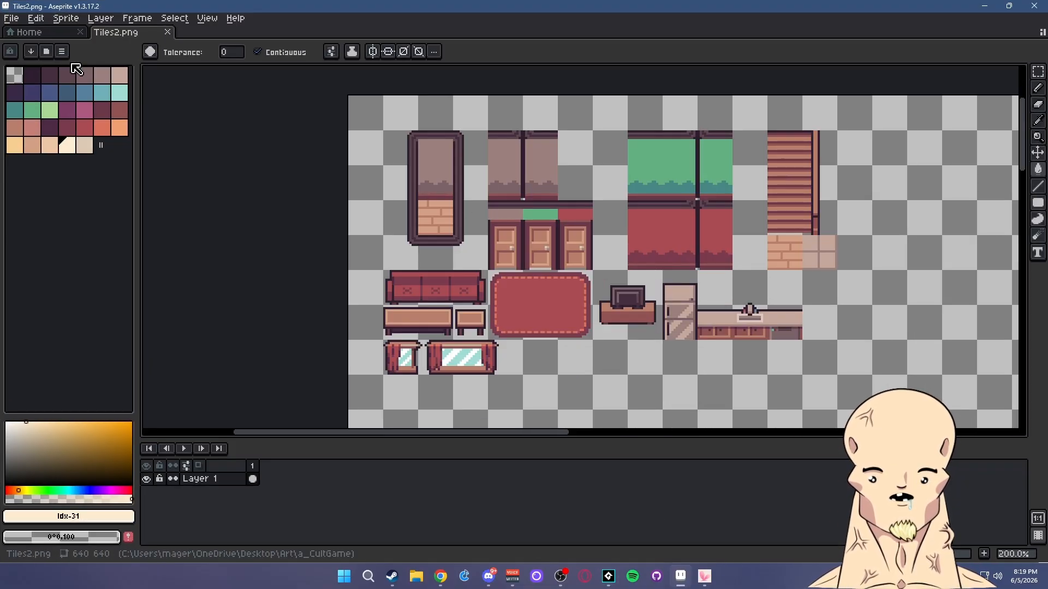
click(11, 18)
key(Return)
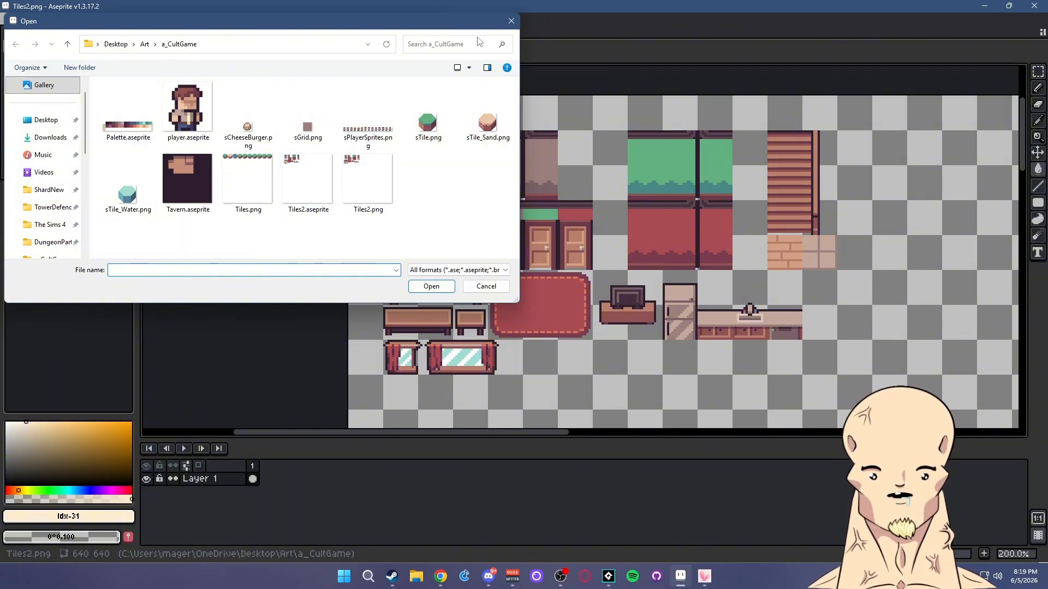
click(511, 21)
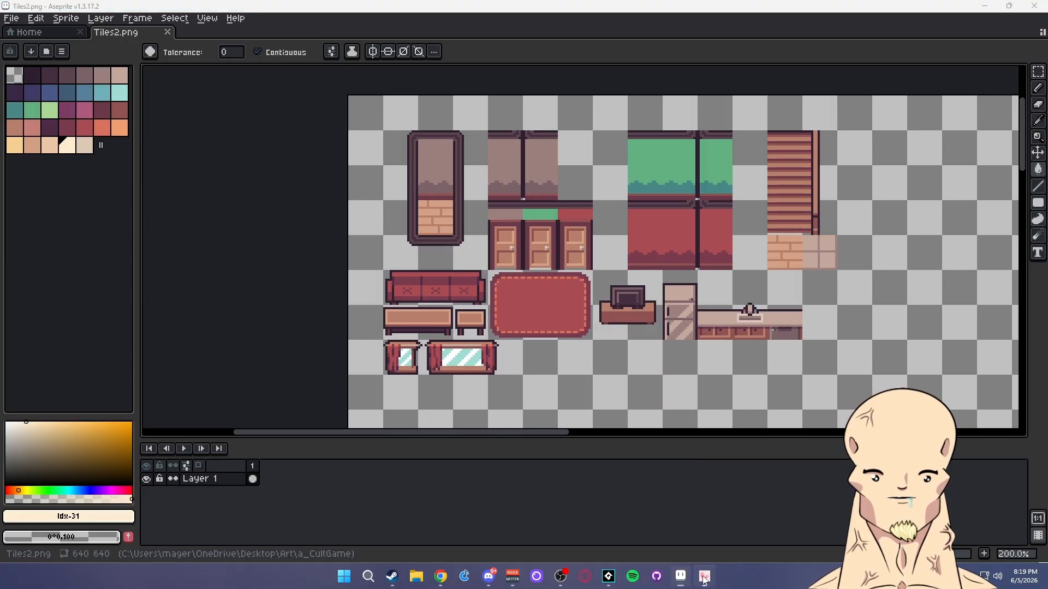
Return to the Room1 editor in GameMaker
click(704, 576)
click(704, 576)
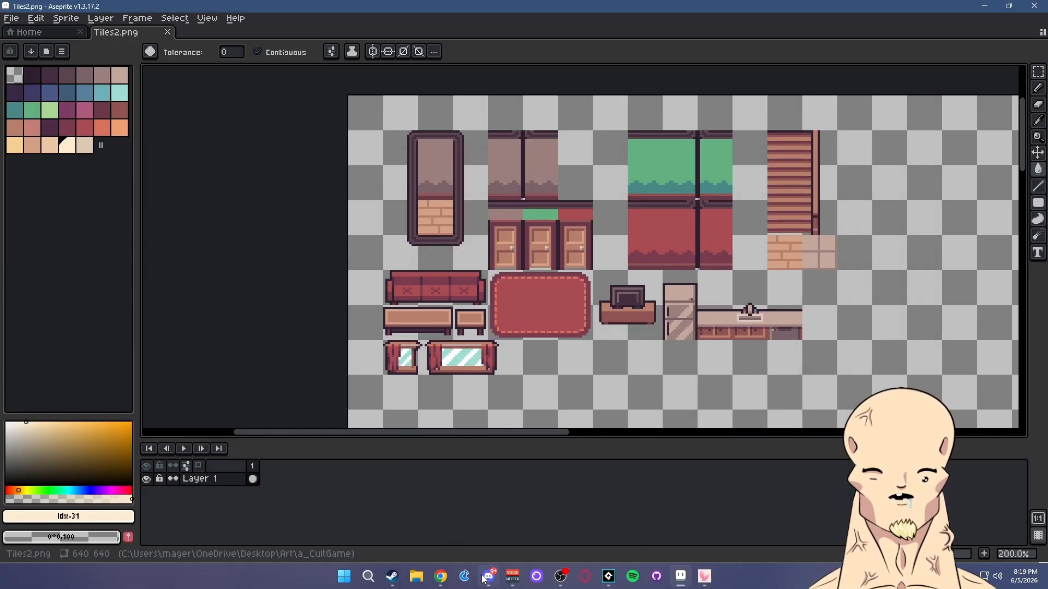
click(441, 577)
click(441, 577)
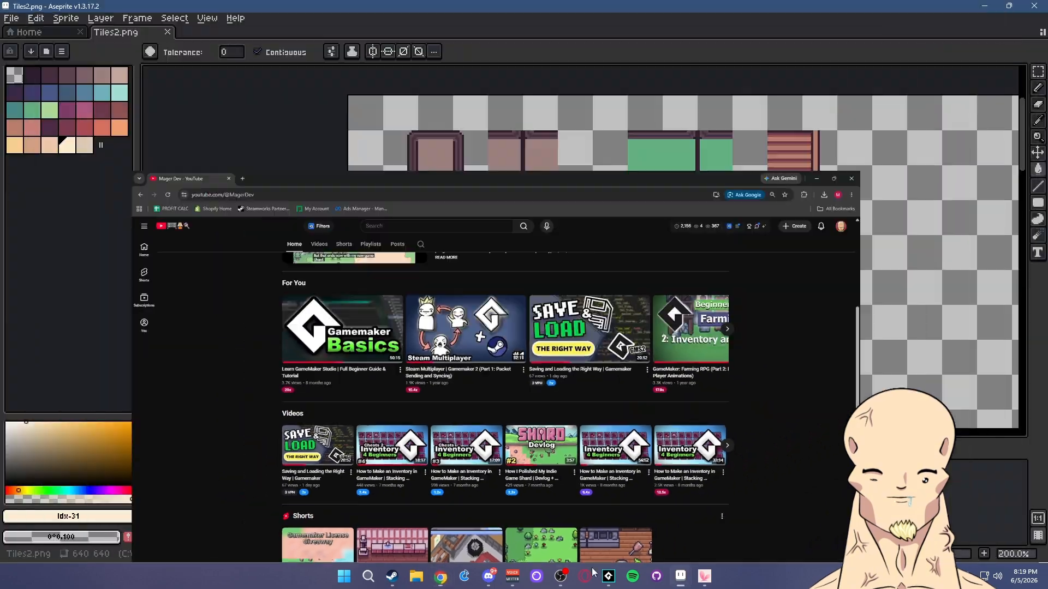
click(608, 576)
scroll(610, 227, up, 1)
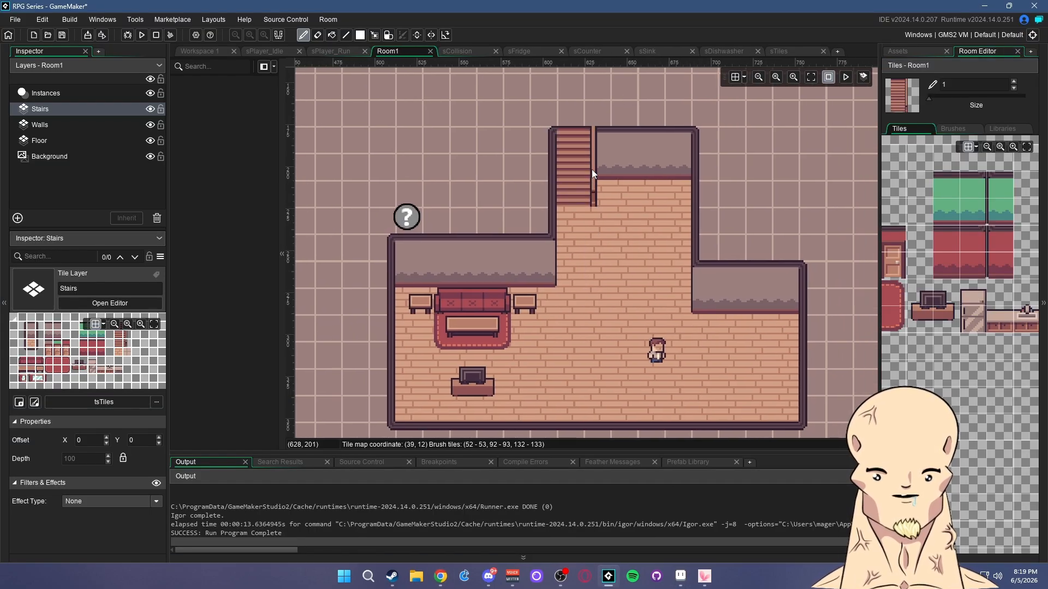
Erase the upper section's back wall and side borders on the Walls layer and its top two floor rows on the Floor layer
click(50, 125)
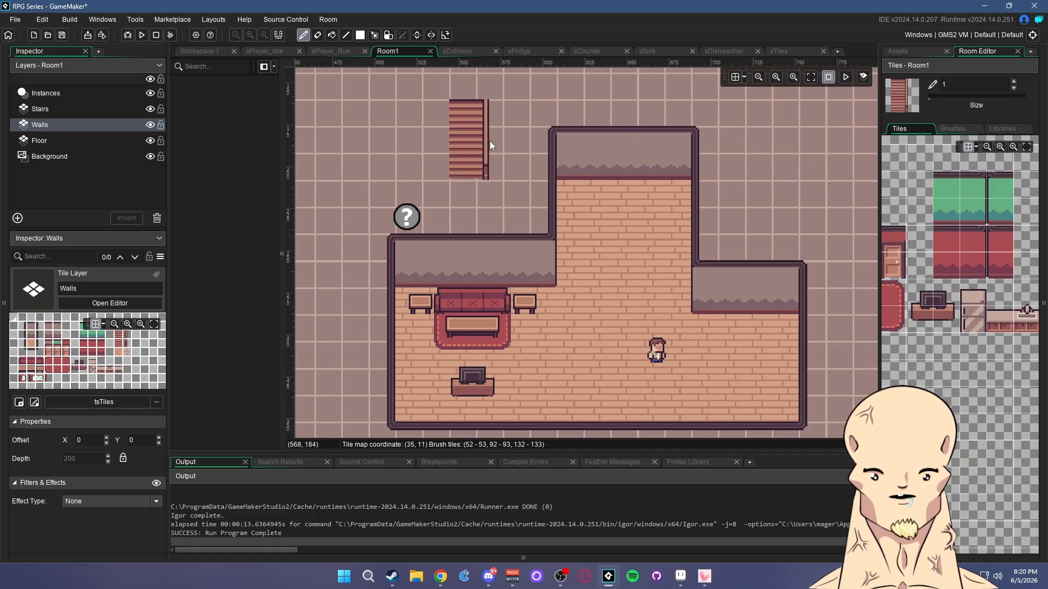
drag(944, 186, 944, 212)
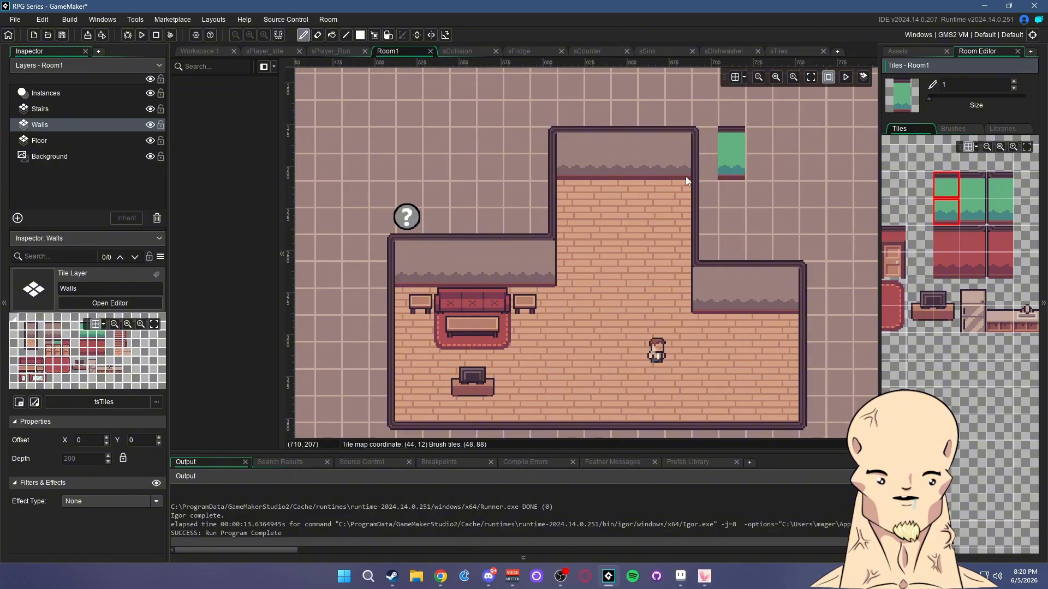
click(57, 143)
mouse_move(543, 157)
right_down()
mouse_move(745, 166)
mouse_move(663, 205)
mouse_move(546, 215)
right_up()
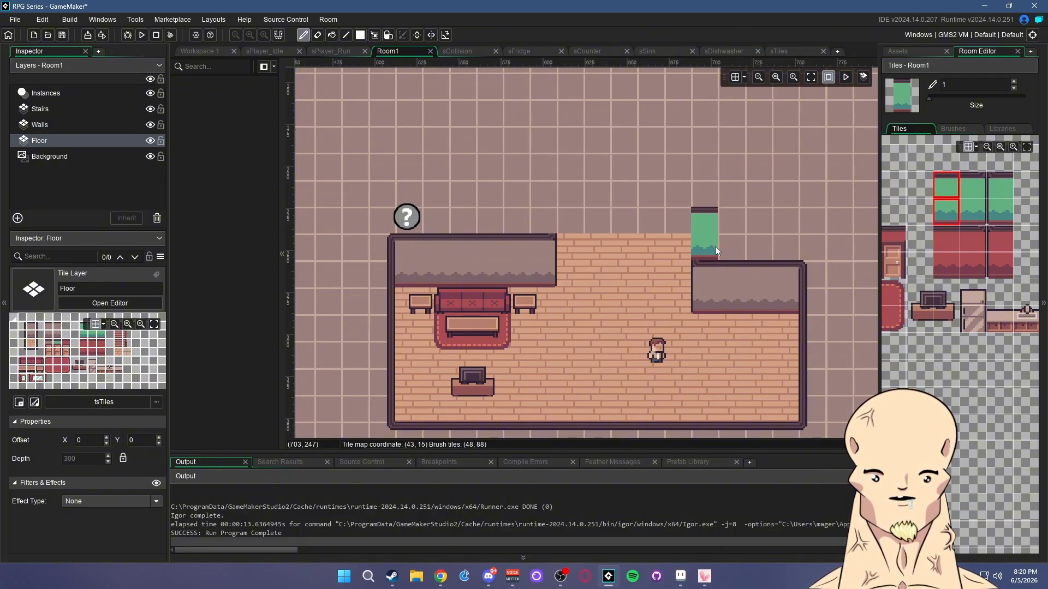
On the Walls layer, paint a back wall 5 tiles wide and 2 high directly above the shortened upper floor
scroll(955, 262, down, 5)
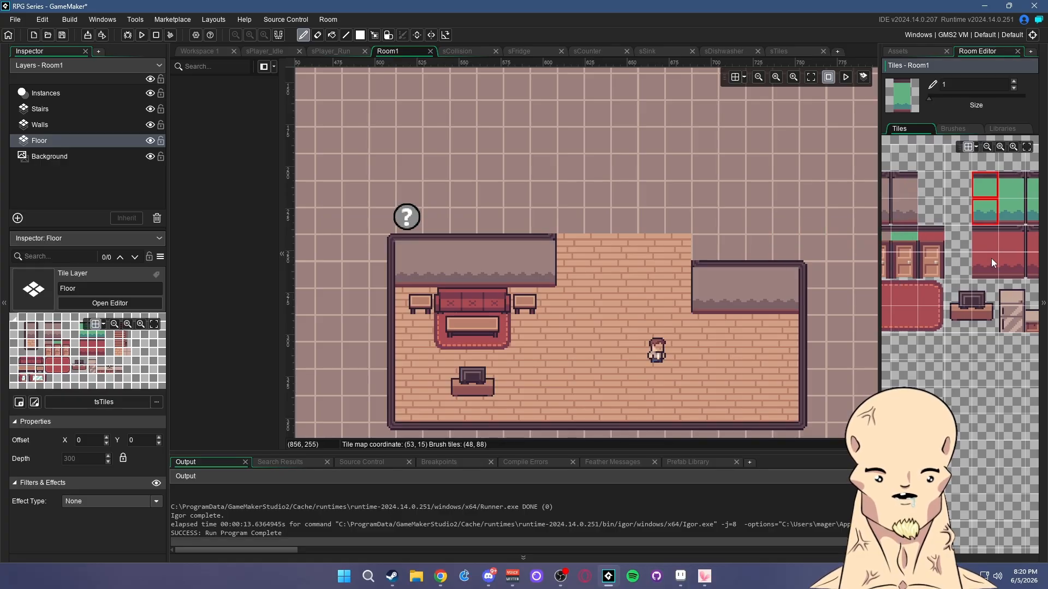
middle_drag(799, 237, 719, 209)
click(912, 216)
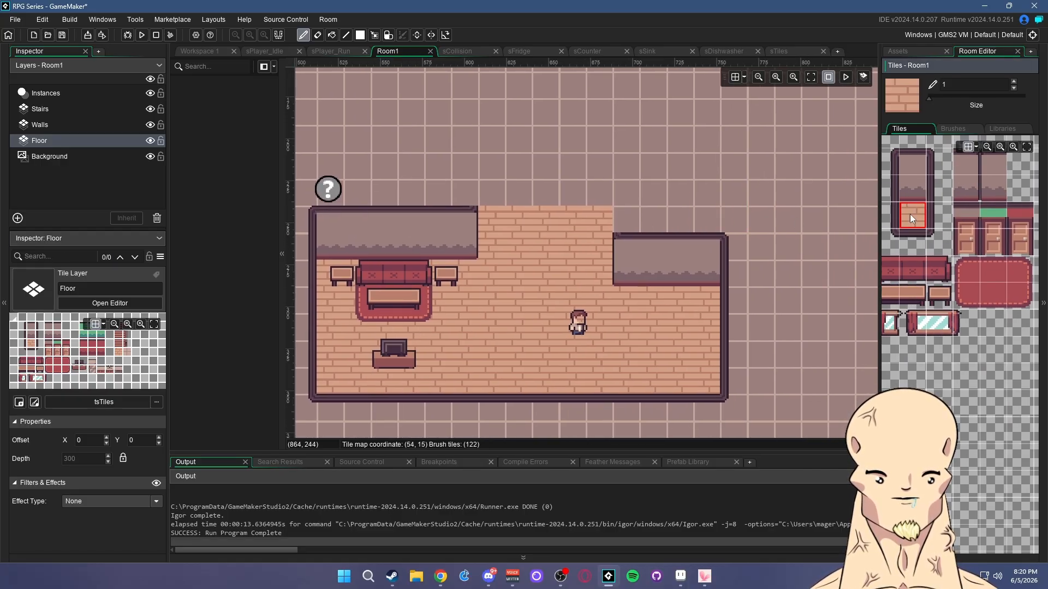
click(49, 140)
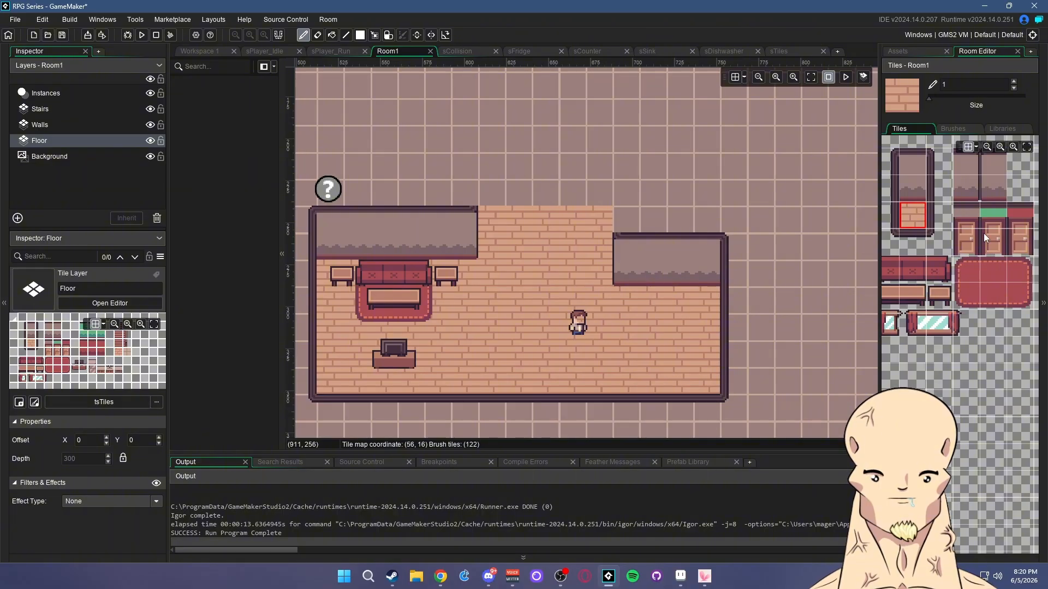
click(82, 125)
mouse_move(934, 163)
mouse_down()
mouse_move(939, 188)
mouse_move(912, 188)
mouse_up()
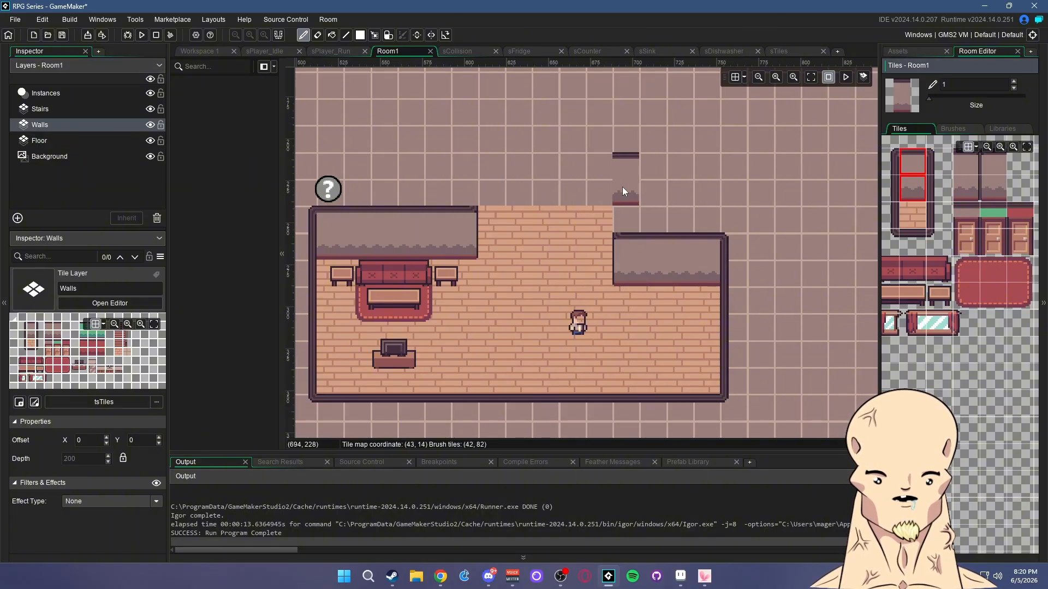
drag(600, 187, 531, 186)
Close both sides of the new upper back wall with dark borders, extending the right one down to the neighbouring wall
drag(889, 163, 889, 188)
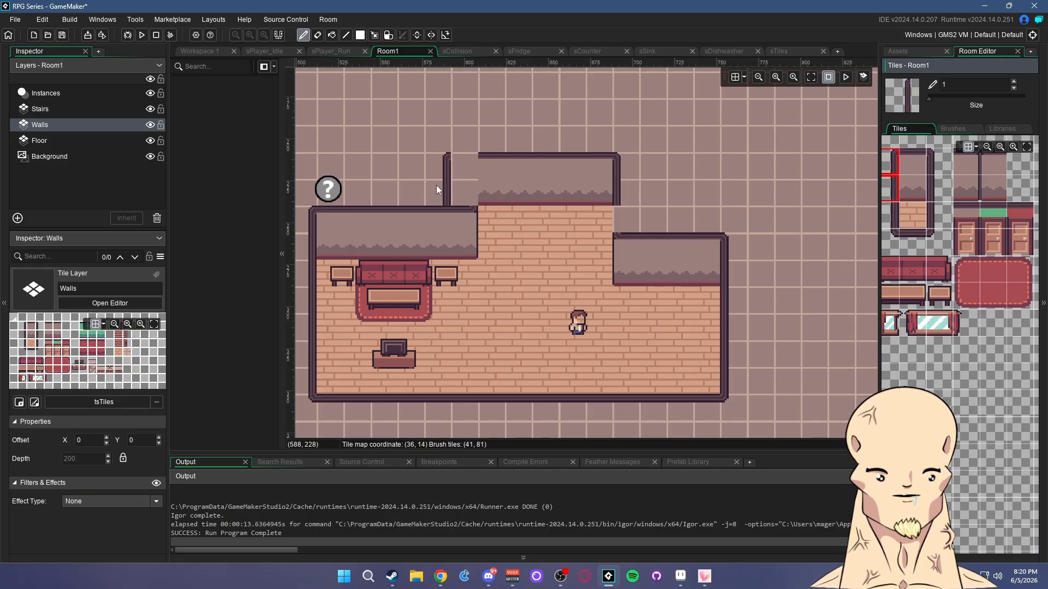
click(931, 191)
click(615, 216)
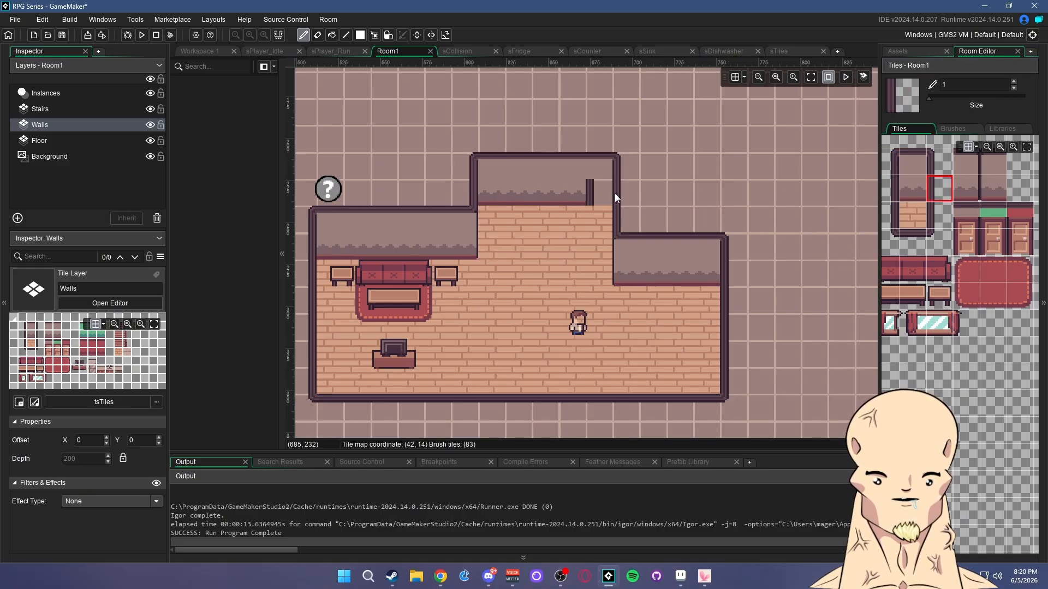
Make the Stairs layer active and switch the Walls and Floor layers' visibility off and on to examine what each layer holds
middle_drag(613, 193, 670, 188)
middle_drag(960, 207, 902, 222)
click(90, 106)
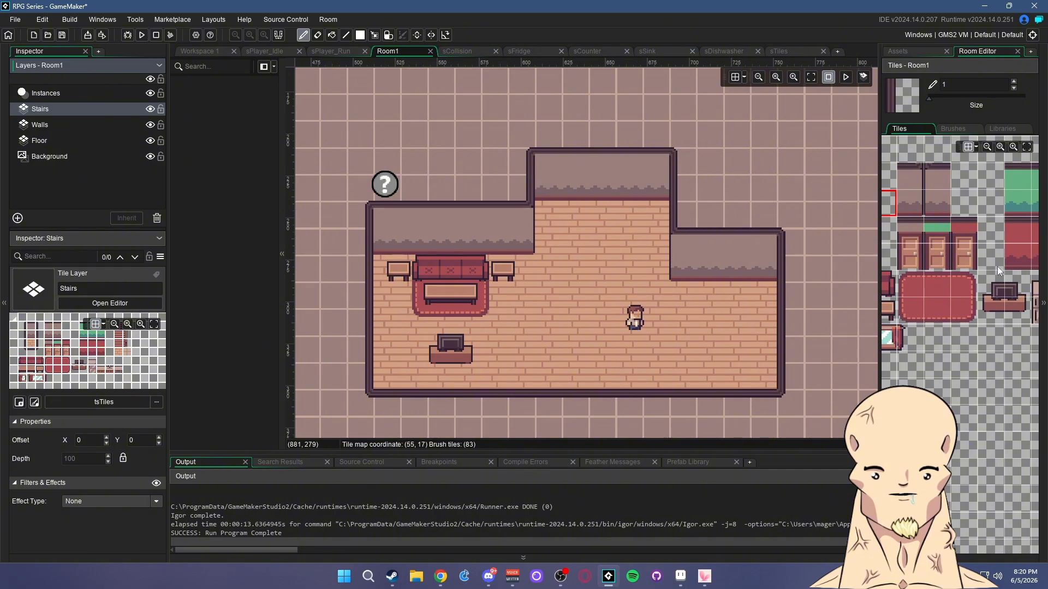
click(150, 125)
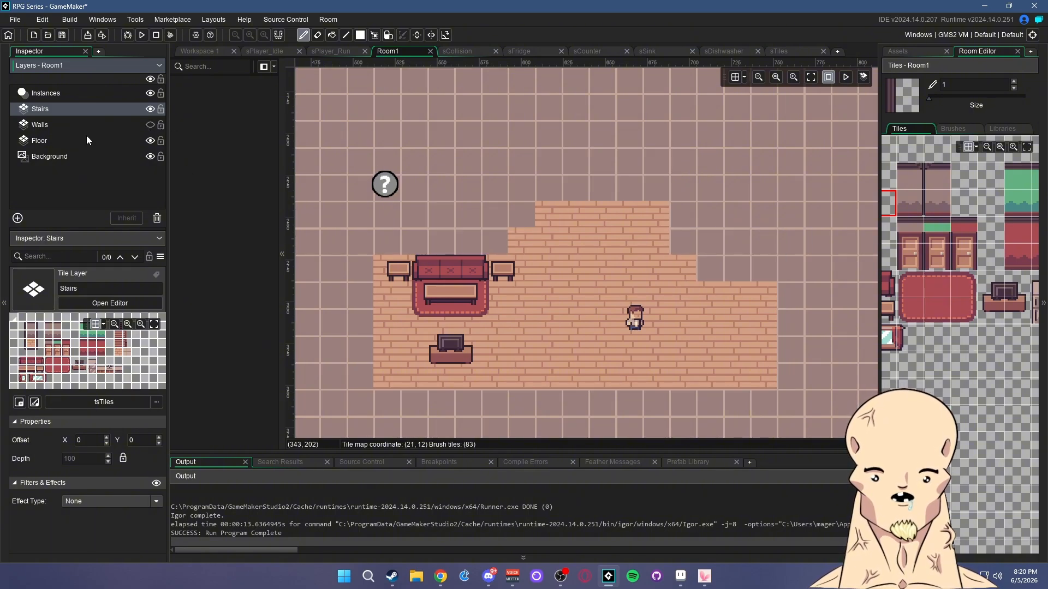
click(151, 126)
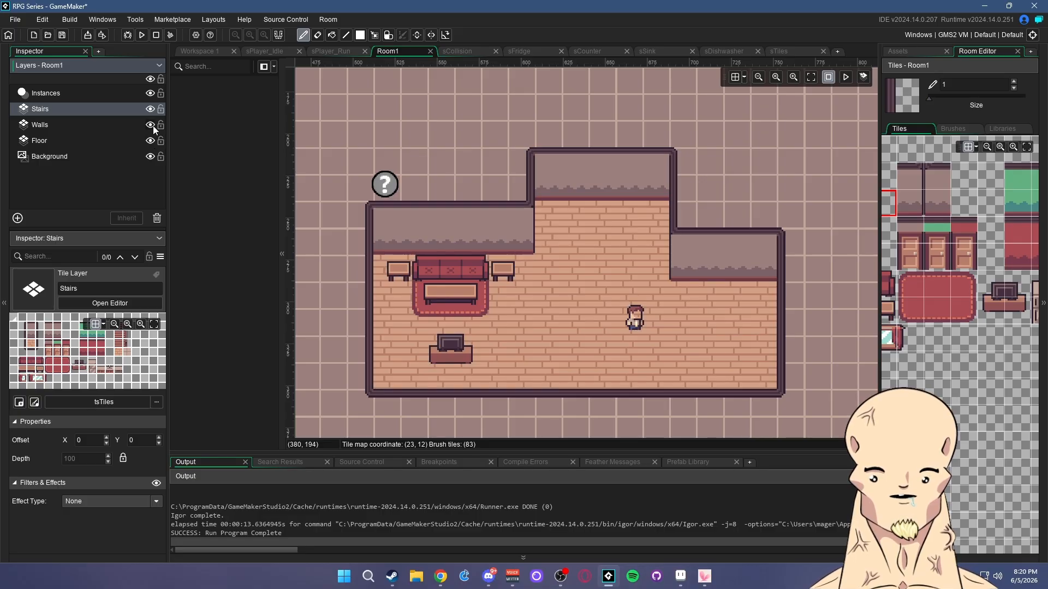
click(149, 110)
click(150, 125)
click(151, 140)
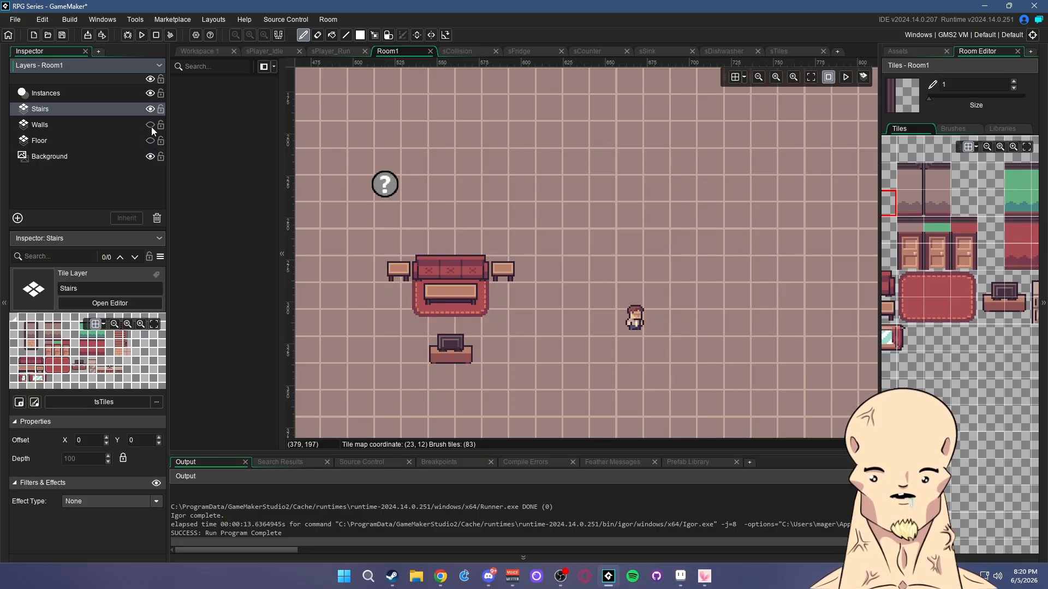
click(150, 125)
click(151, 140)
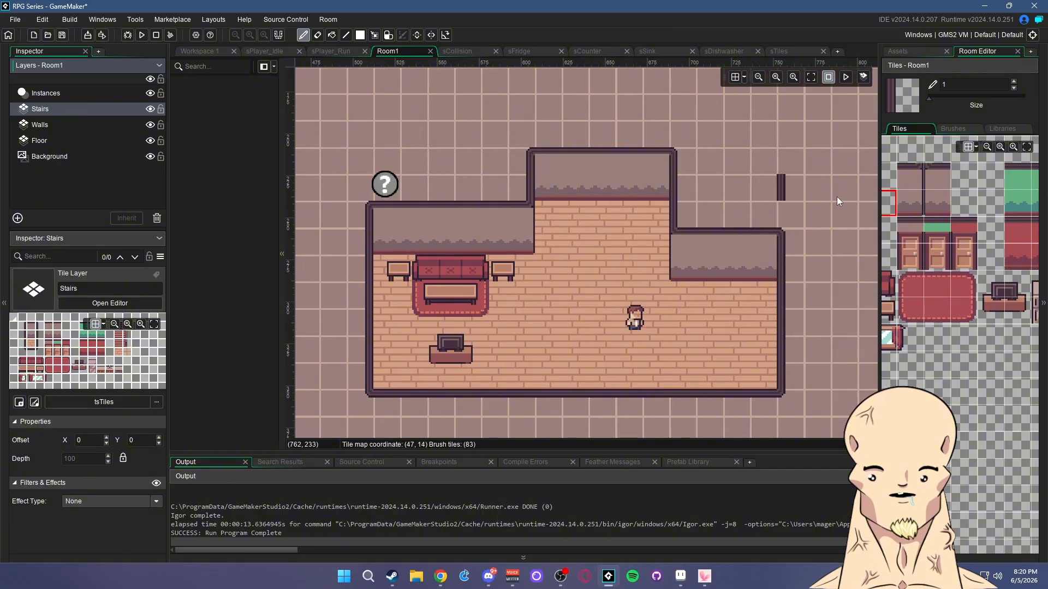
Paint the 2-by-3-tile staircase on the Stairs layer at the left end of the upper section's back wall
middle_drag(1005, 212, 935, 213)
drag(932, 192, 951, 239)
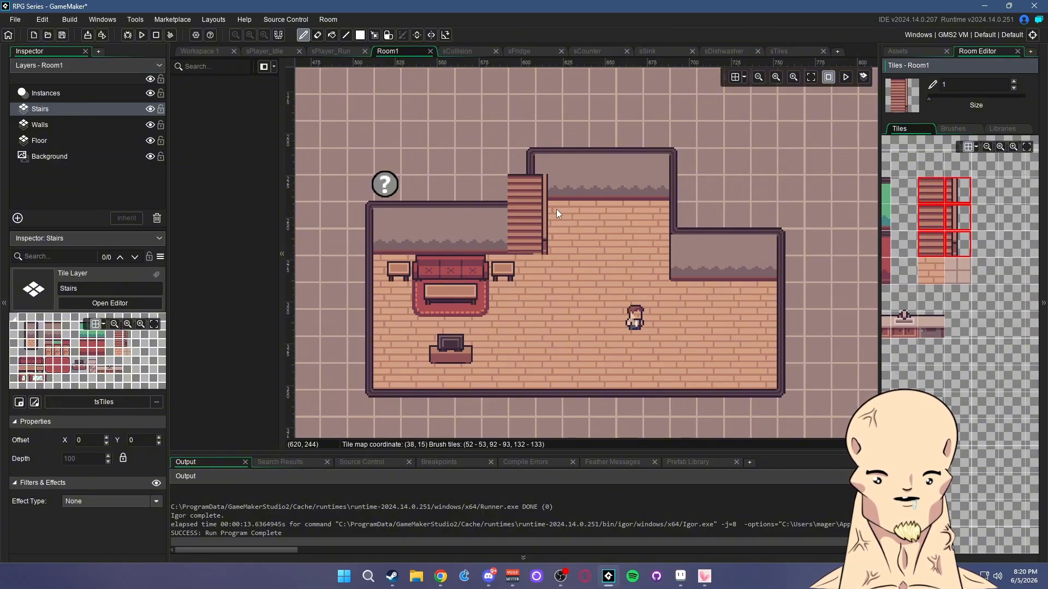
click(574, 193)
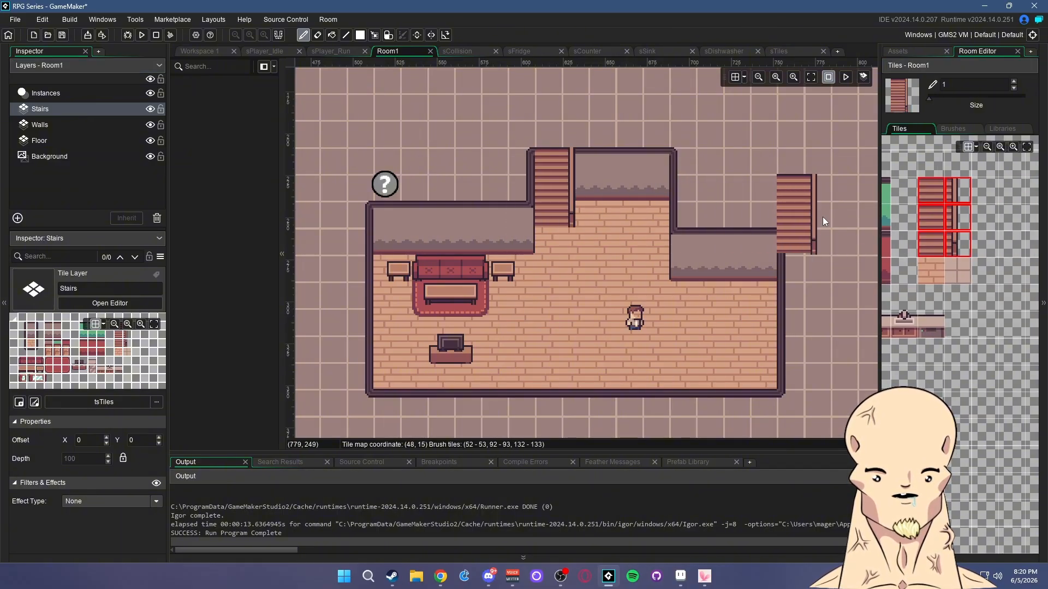
middle_drag(823, 217, 864, 212)
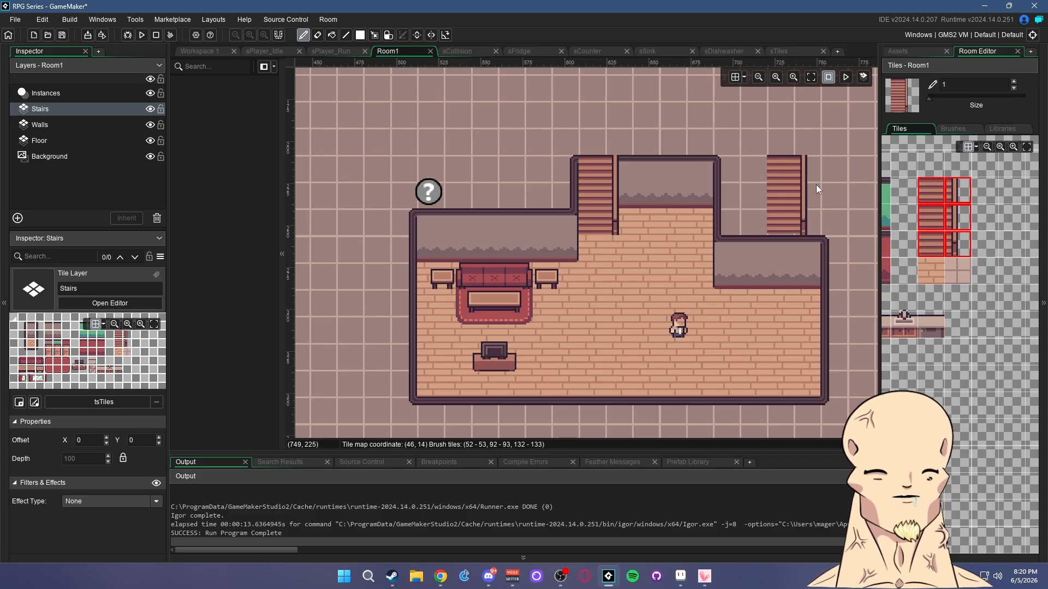
Undo the staircase painting and repaint the 2-by-3-tile staircase on the Stairs layer at the same spot
middle_drag(831, 185, 780, 174)
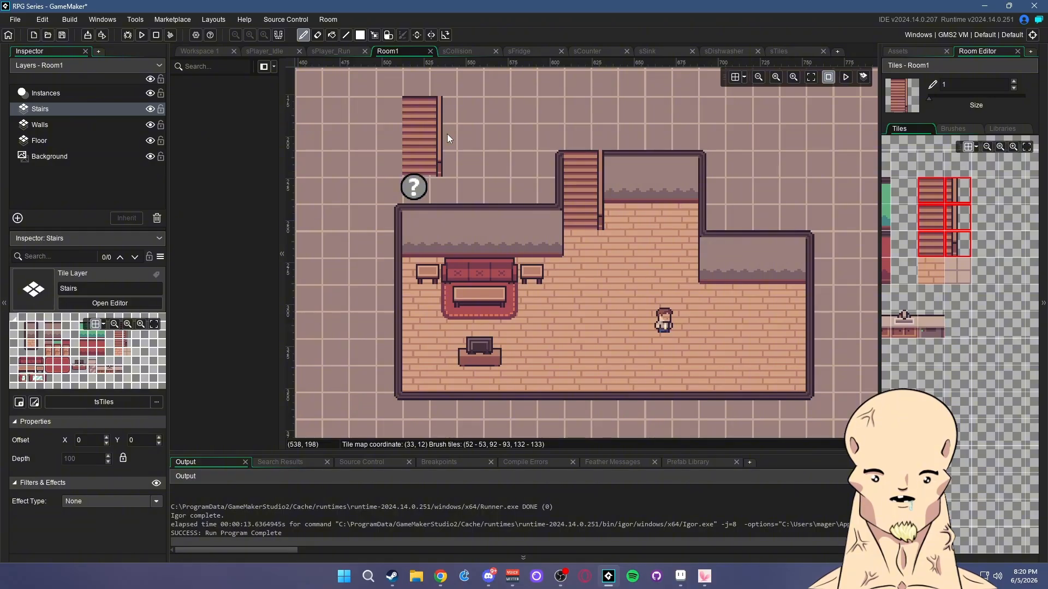
click(58, 123)
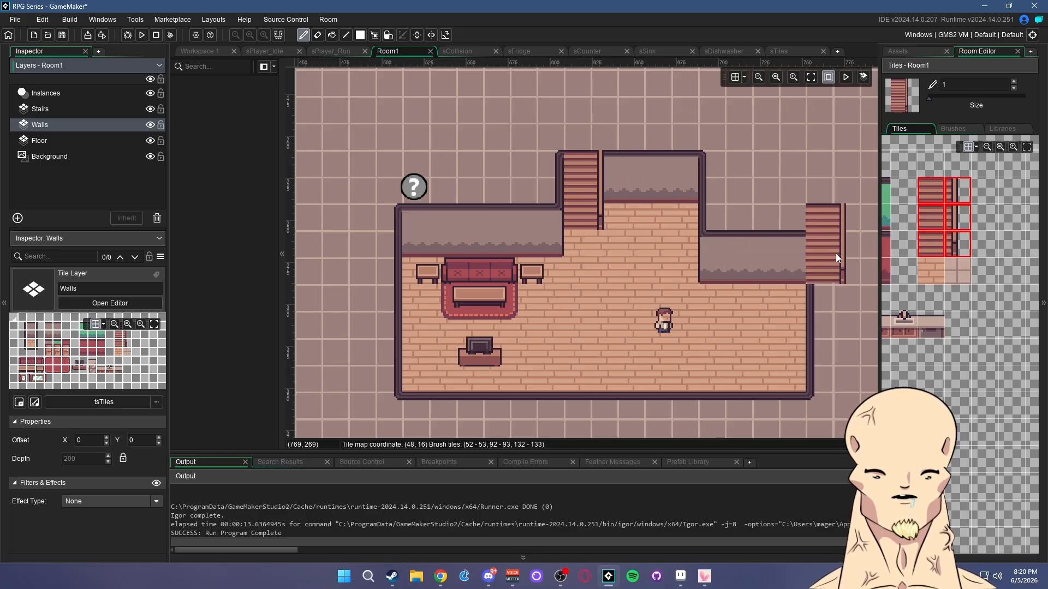
key(ctrl+z)
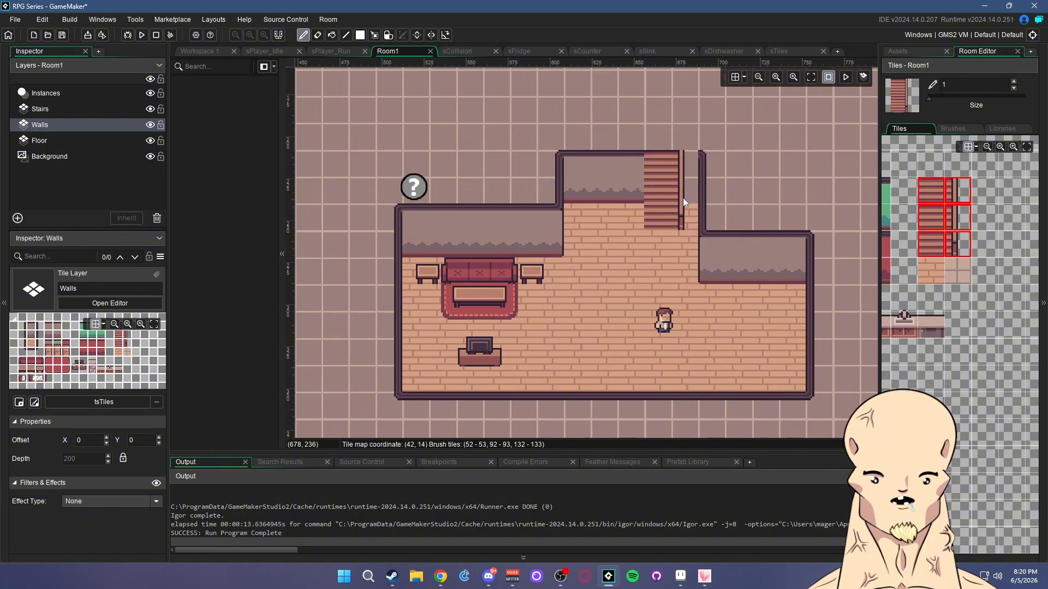
click(54, 112)
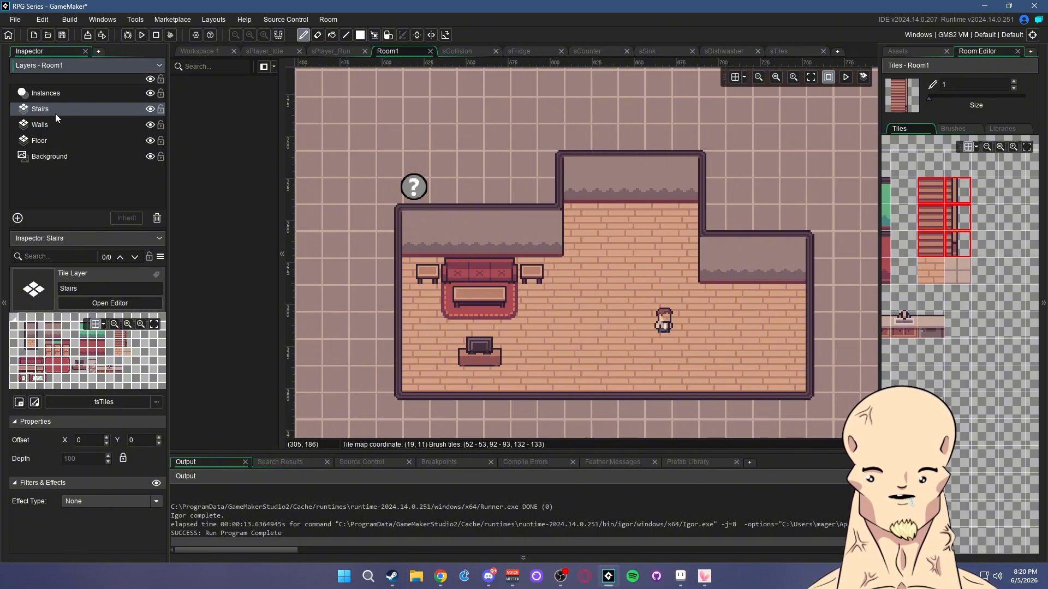
click(596, 201)
Make the Instances layer active and bring up the project's asset list with its objects
mouse_move(807, 169)
middle_down()
mouse_move(826, 182)
mouse_move(758, 202)
middle_up()
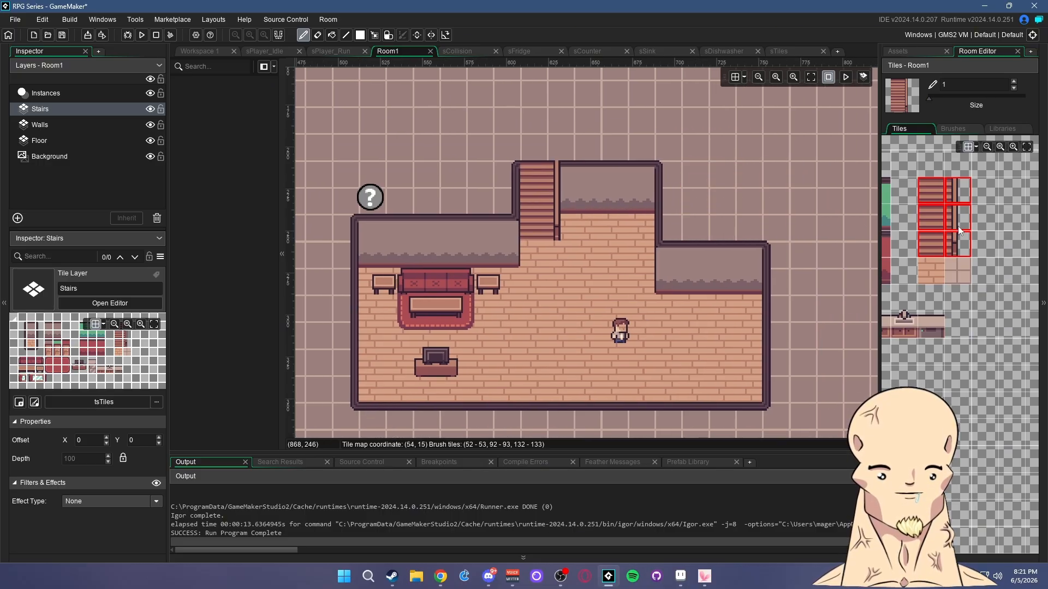
middle_drag(969, 291, 1007, 271)
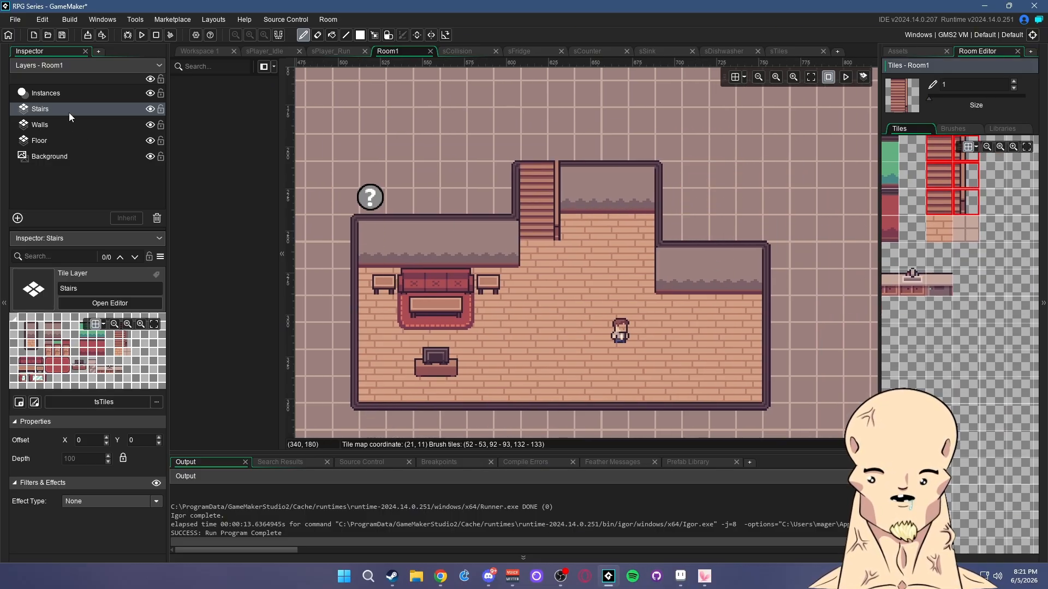
click(50, 94)
click(906, 51)
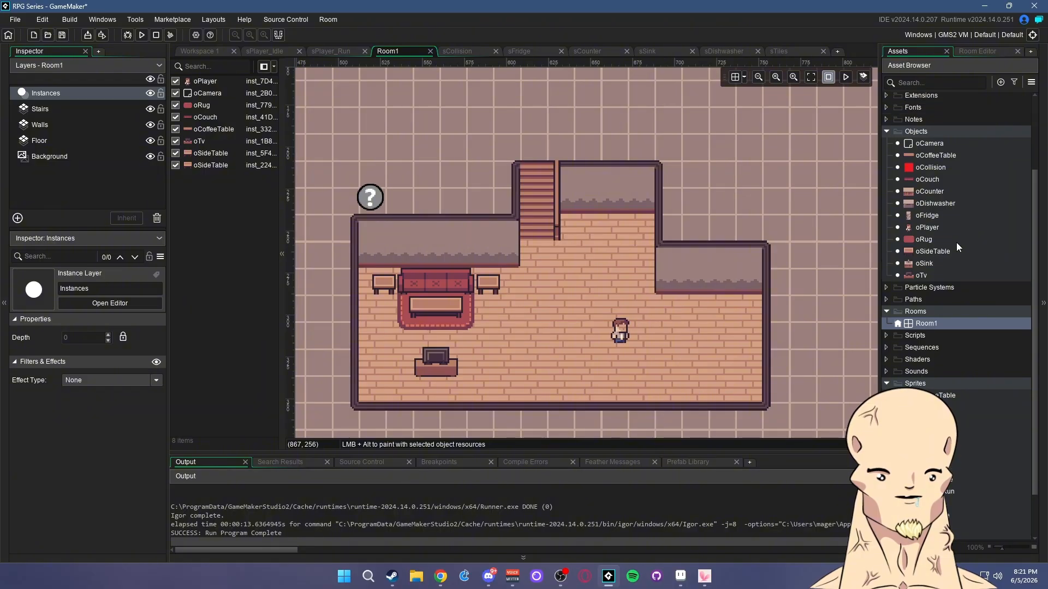
mouse_move(710, 262)
middle_down()
mouse_move(762, 203)
mouse_move(702, 255)
middle_up()
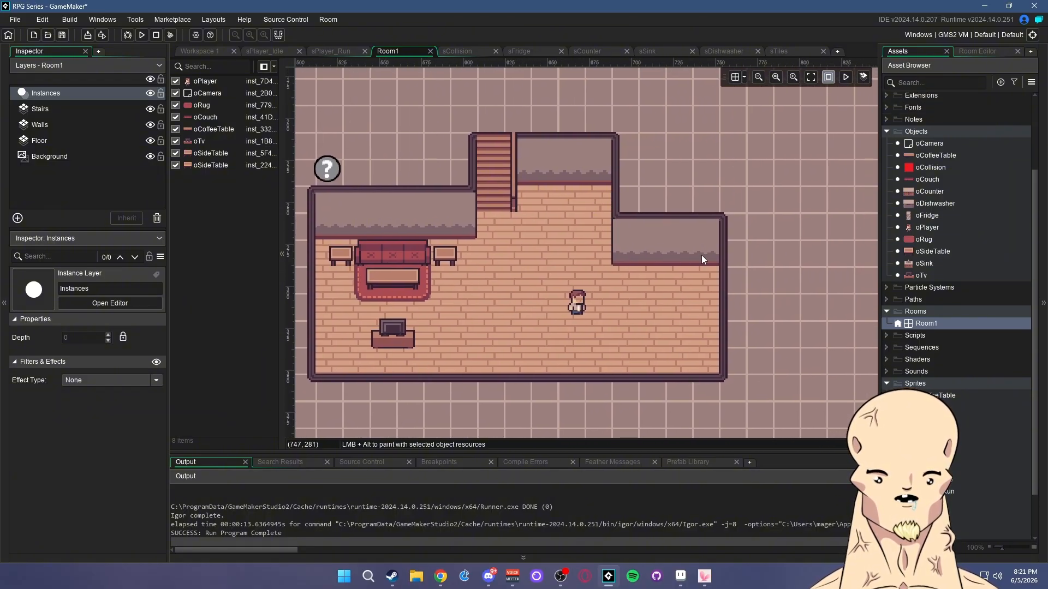
ctrl+scroll(661, 276, up, 2)
ctrl+scroll(660, 272, down, 4)
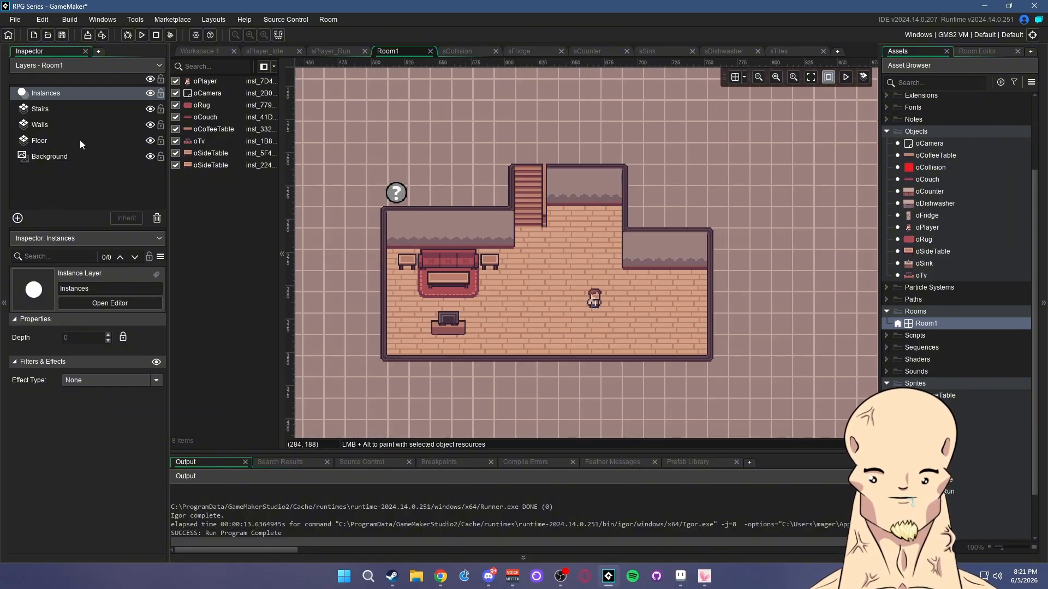
Set the Background layer's colour to black
click(90, 156)
click(104, 440)
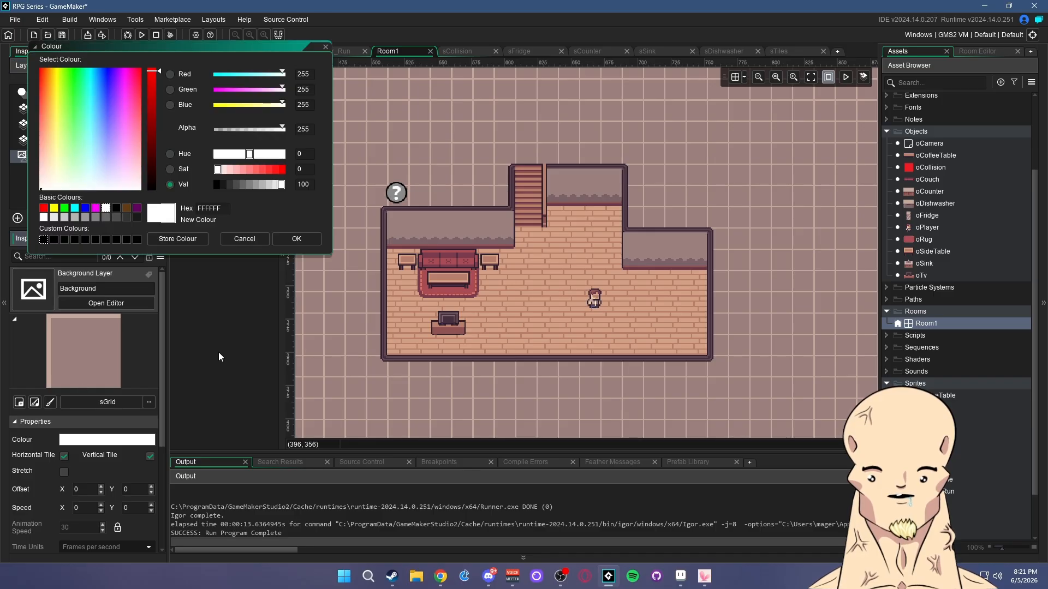
click(215, 187)
click(306, 243)
ctrl+scroll(709, 303, up, 4)
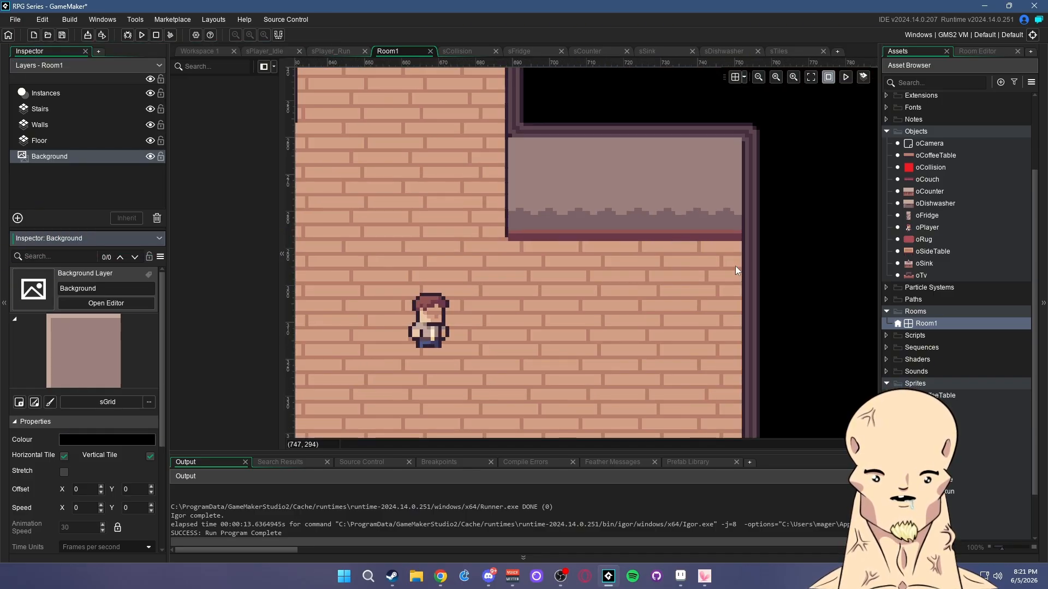
middle_drag(802, 256, 828, 287)
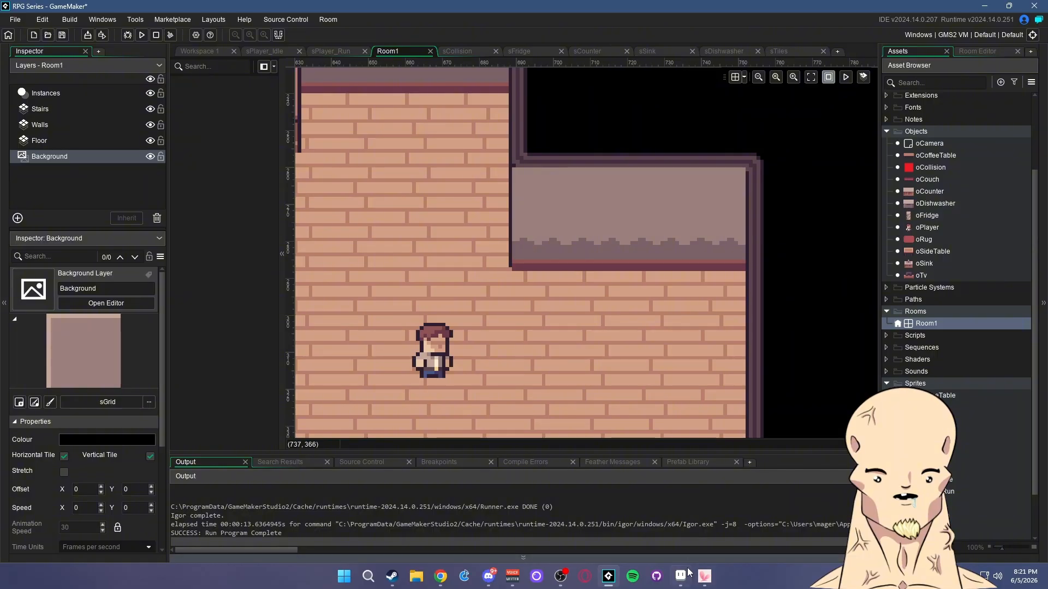
Check the dark border colour in Aseprite's Tiles2.png and set the Background layer's colour to red 45, green 30, blue 47
key(alt+Tab)
key(alt+Tab)
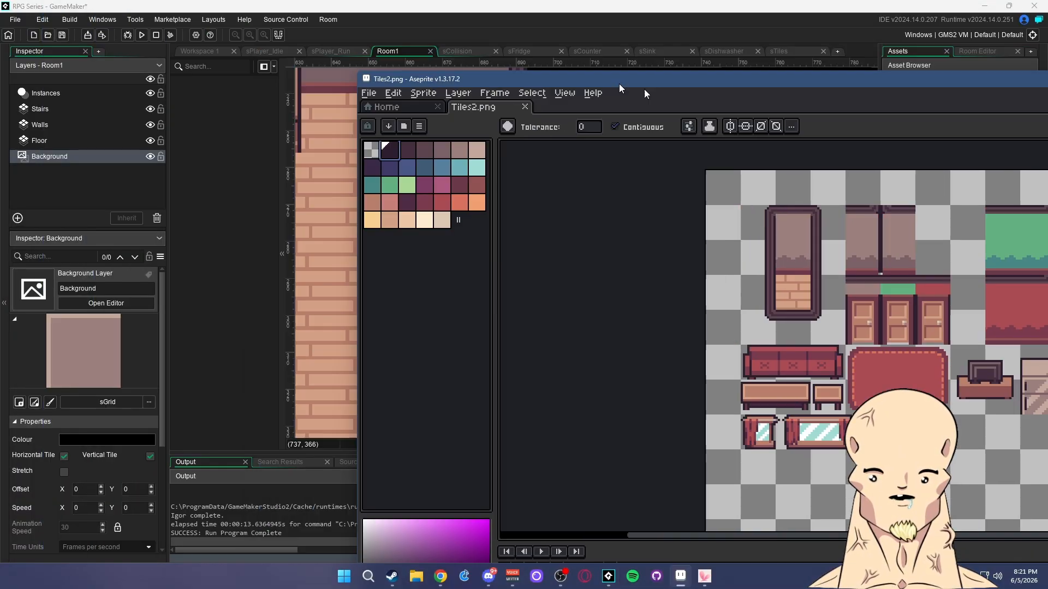
click(109, 440)
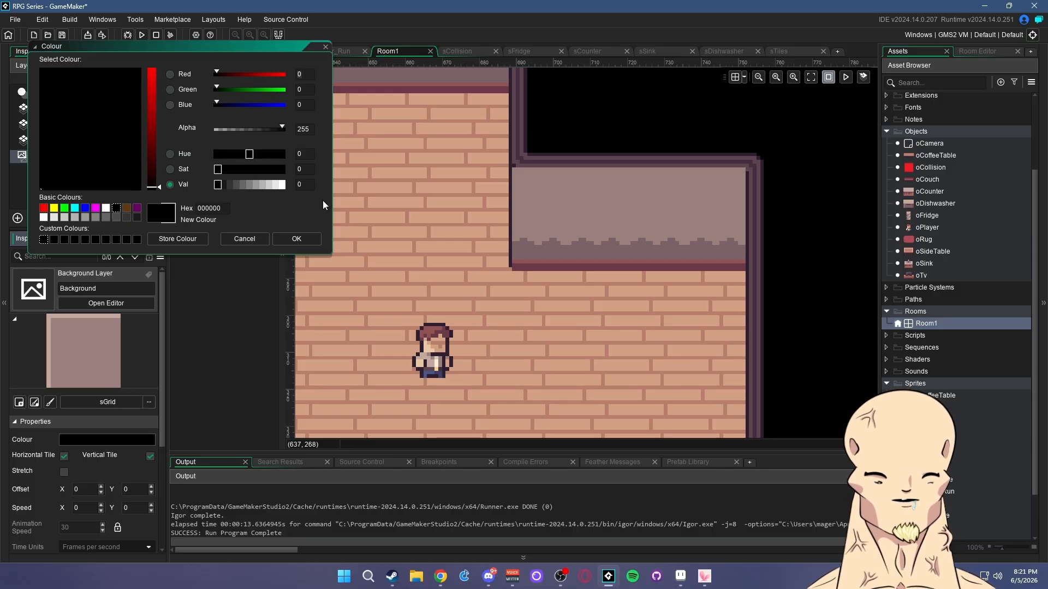
text(45)
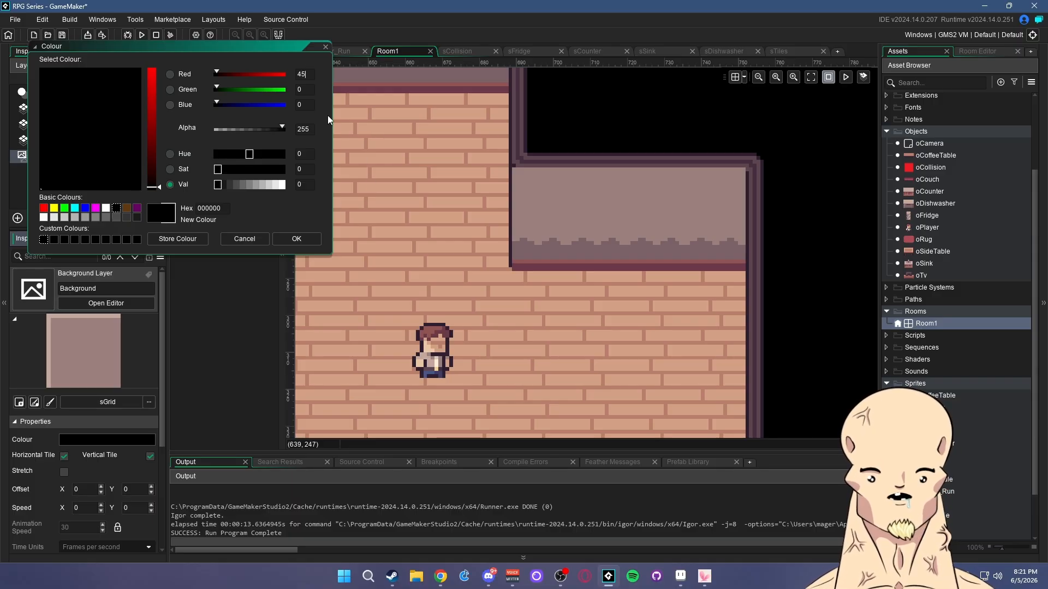
key(Tab)
text(30)
key(Tab)
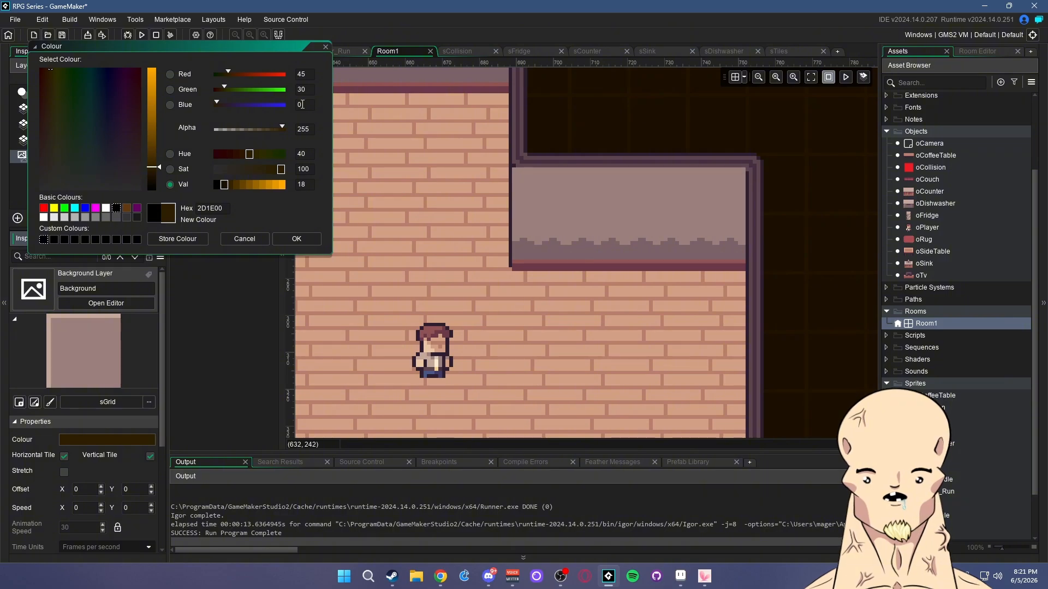
text(47)
key(Tab)
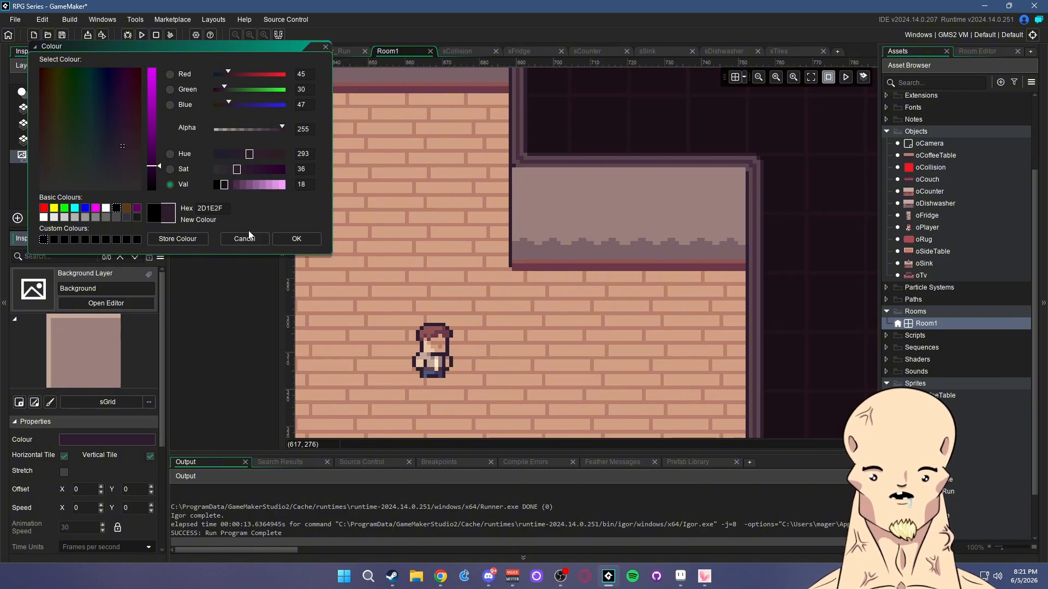
click(297, 239)
scroll(600, 242, down, 3)
scroll(600, 246, up, 3)
ctrl+scroll(769, 232, up, 3)
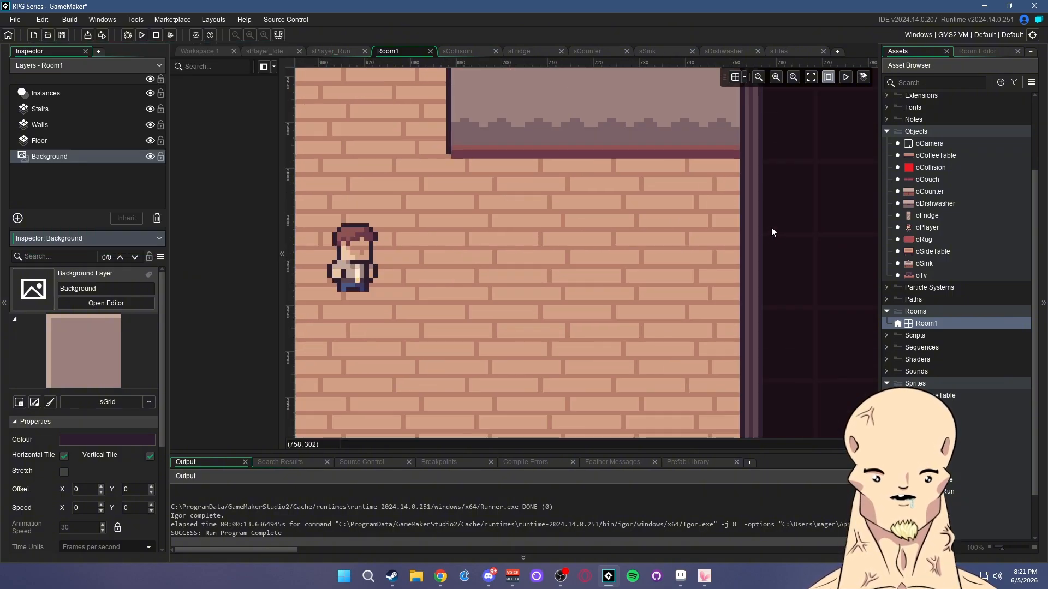
ctrl+scroll(768, 230, down, 3)
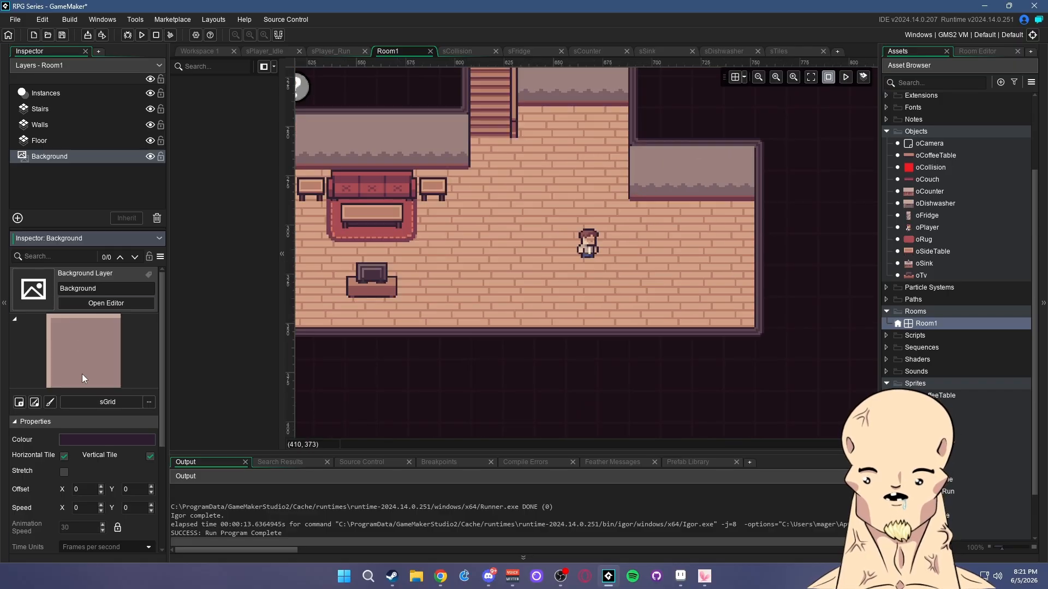
Remove the sGrid sprite from the Background layer so it uses No Sprite
click(101, 404)
click(153, 281)
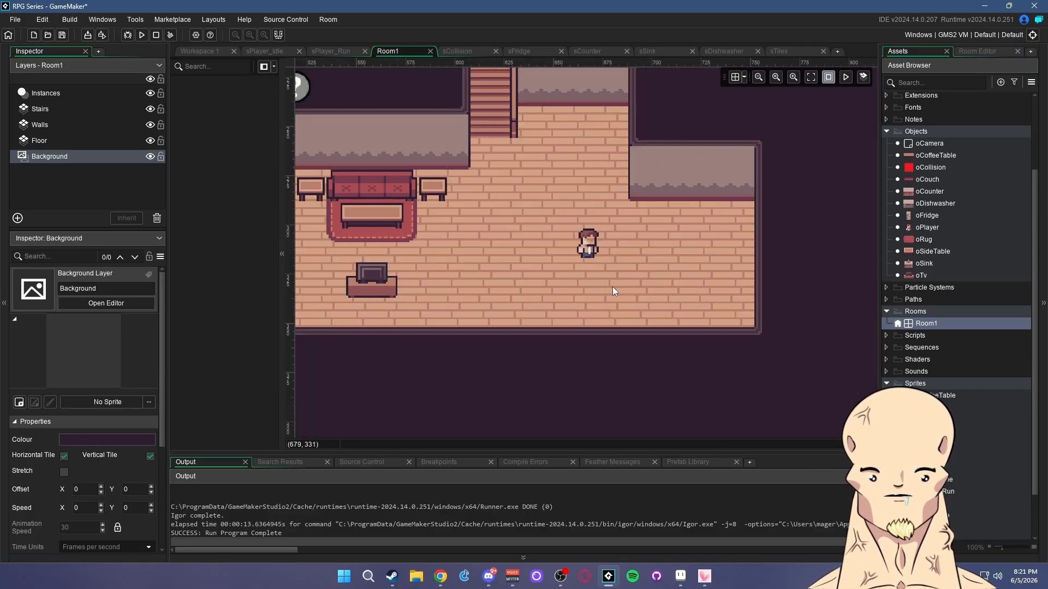
ctrl+scroll(614, 241, down, 3)
ctrl+scroll(602, 191, up, 3)
ctrl+scroll(640, 204, down, 4)
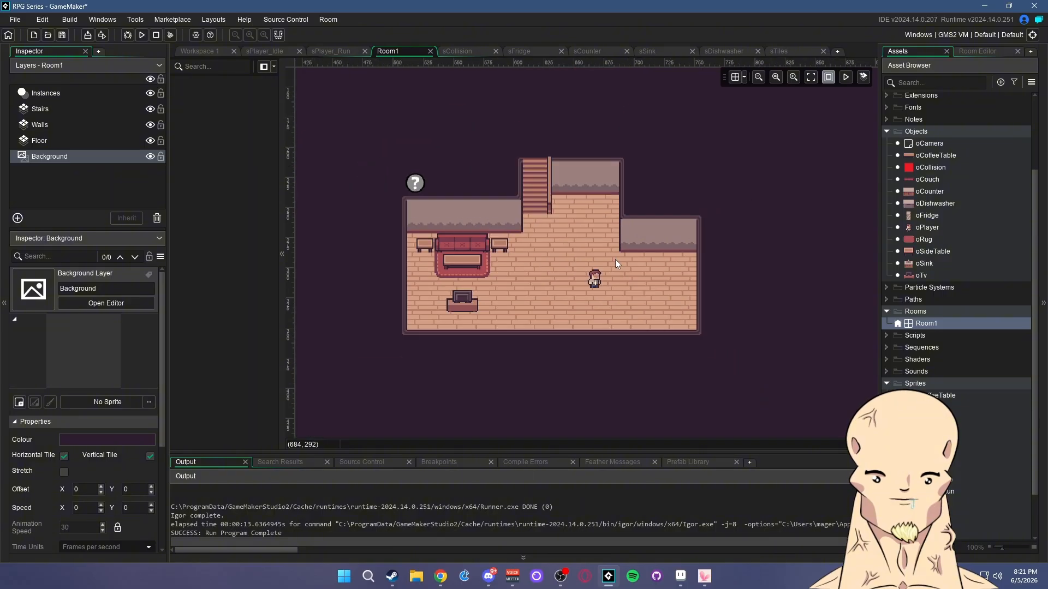
ctrl+scroll(562, 257, up, 5)
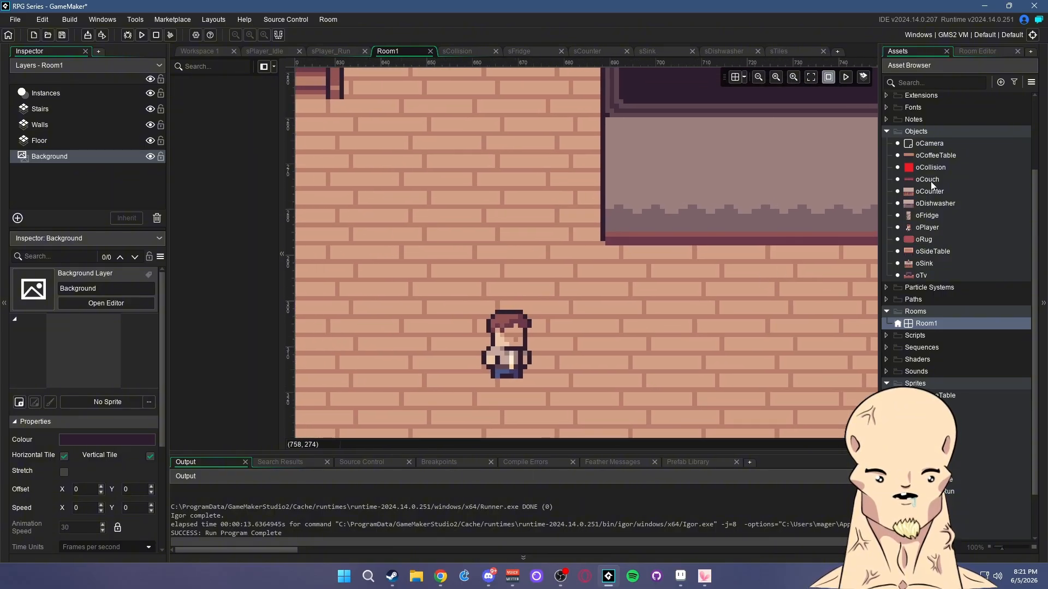
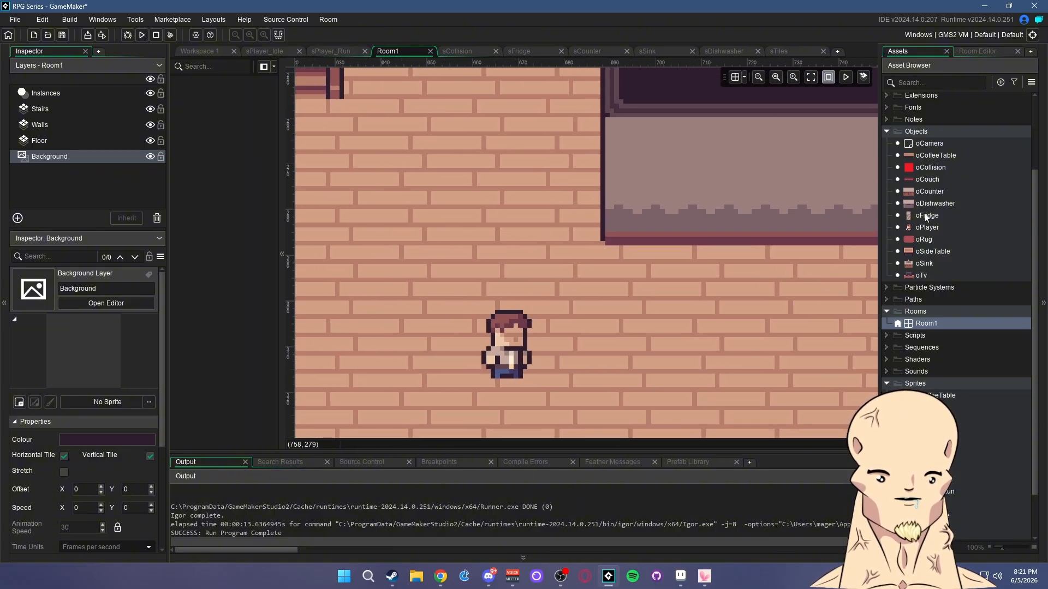
Place an oFridge on the Instances layer near the left end of the kitchen section's back wall
middle_drag(792, 224, 745, 220)
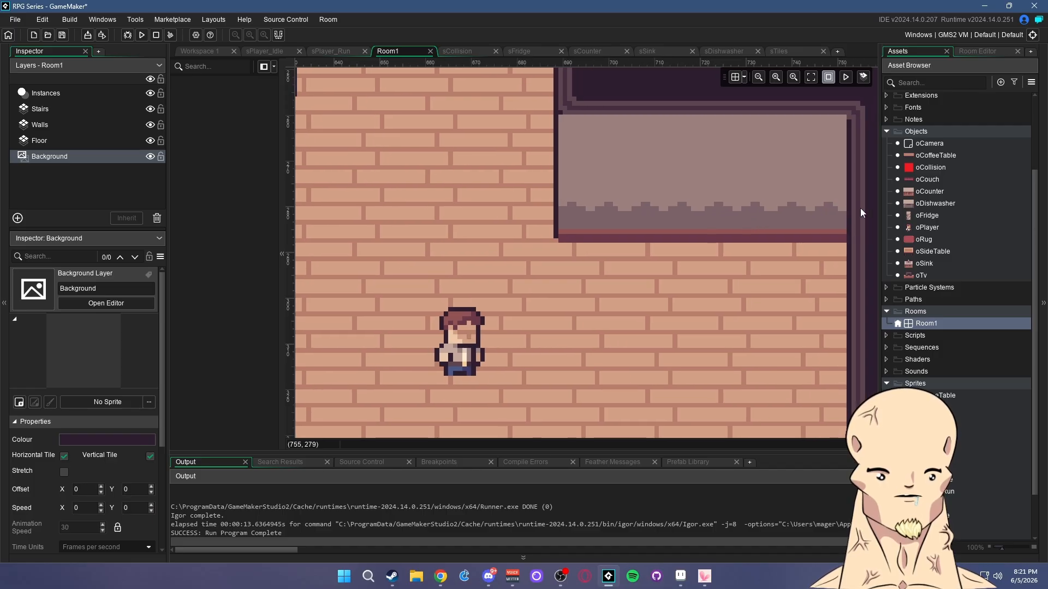
drag(933, 216, 598, 223)
drag(951, 224, 530, 216)
click(54, 91)
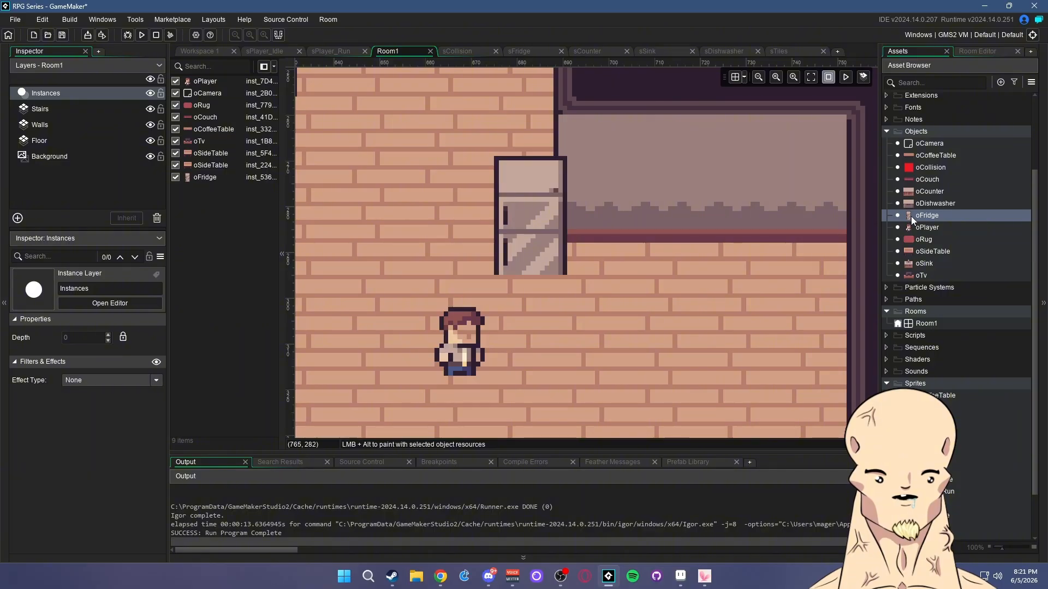
Line up oDishwasher, oSink and oCounter from right to left along the kitchen's back wall and move the fridge to X 696, Y 280
middle_drag(733, 245, 663, 241)
drag(929, 204, 743, 252)
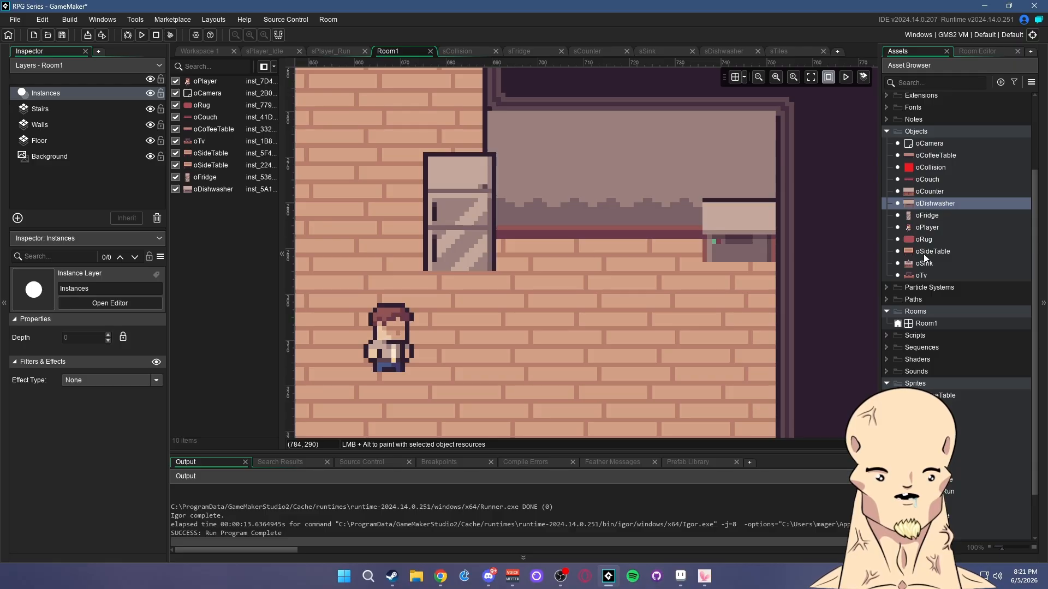
drag(924, 263, 668, 248)
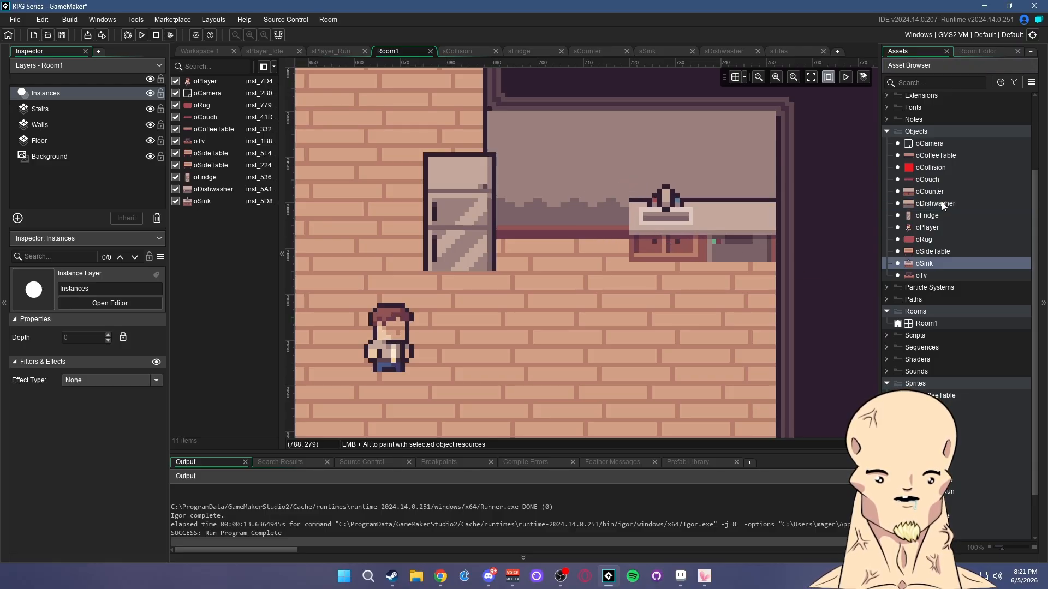
drag(929, 191, 568, 251)
drag(431, 240, 491, 230)
On the Floor layer, cover the kitchen section's 4-by-4-tile floor with the light square floor tile
scroll(692, 255, down, 6)
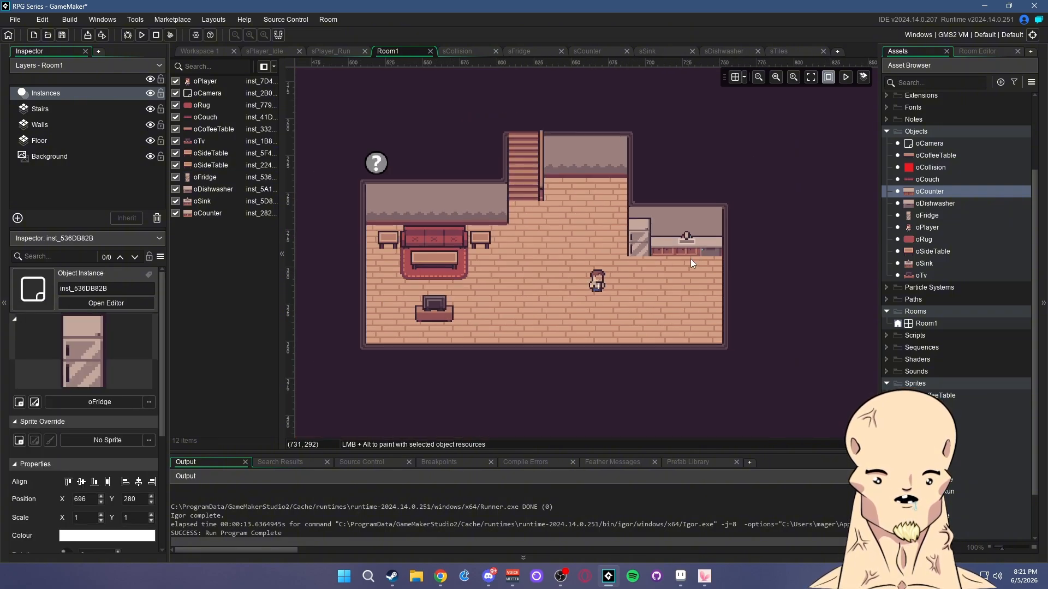
scroll(691, 259, up, 1)
middle_drag(753, 282, 797, 252)
scroll(764, 260, up, 1)
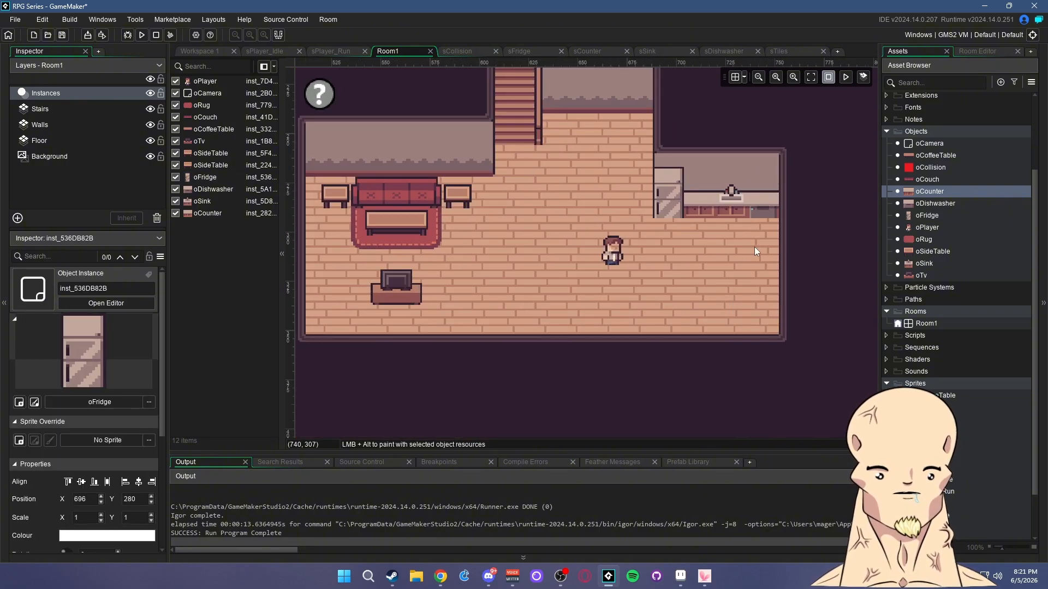
click(61, 143)
click(983, 52)
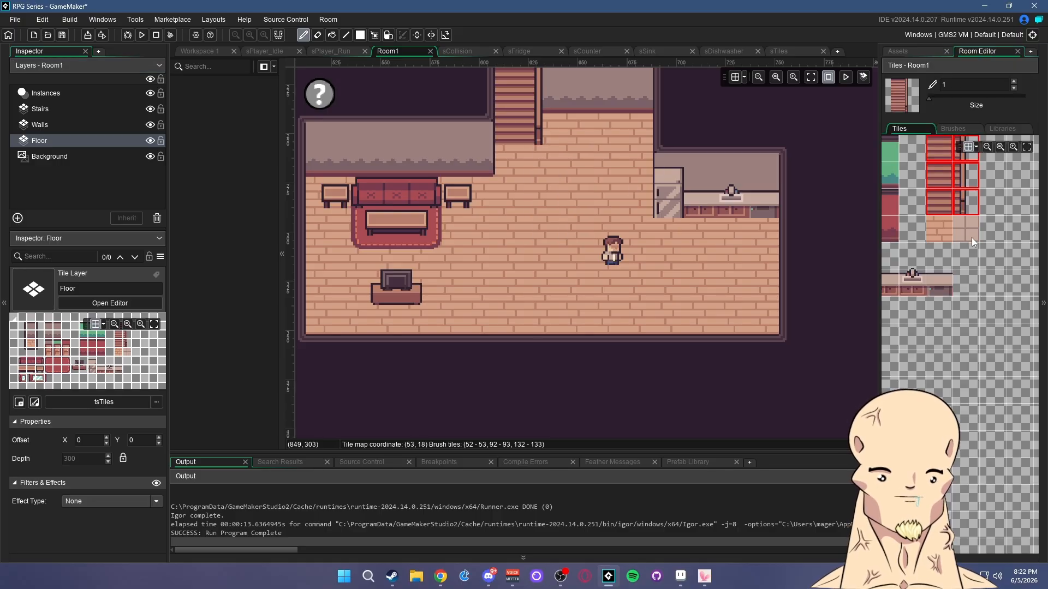
click(971, 238)
drag(682, 237, 672, 292)
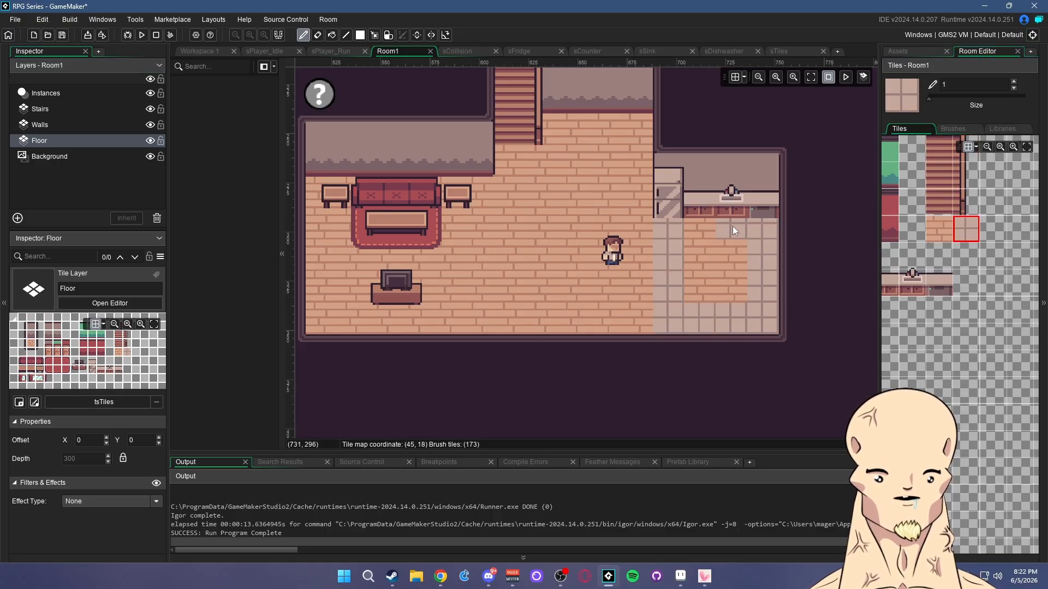
scroll(643, 294, down, 3)
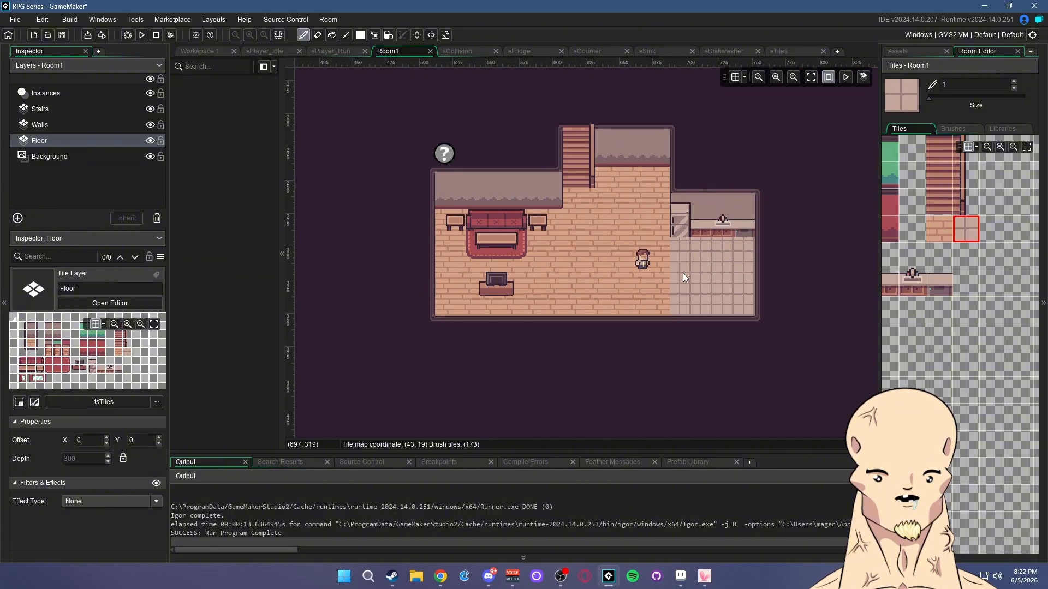
Paint a light-tile strip 3 tiles wide and 1 high against the house's bottom wall, and save and run the project
scroll(634, 247, up, 3)
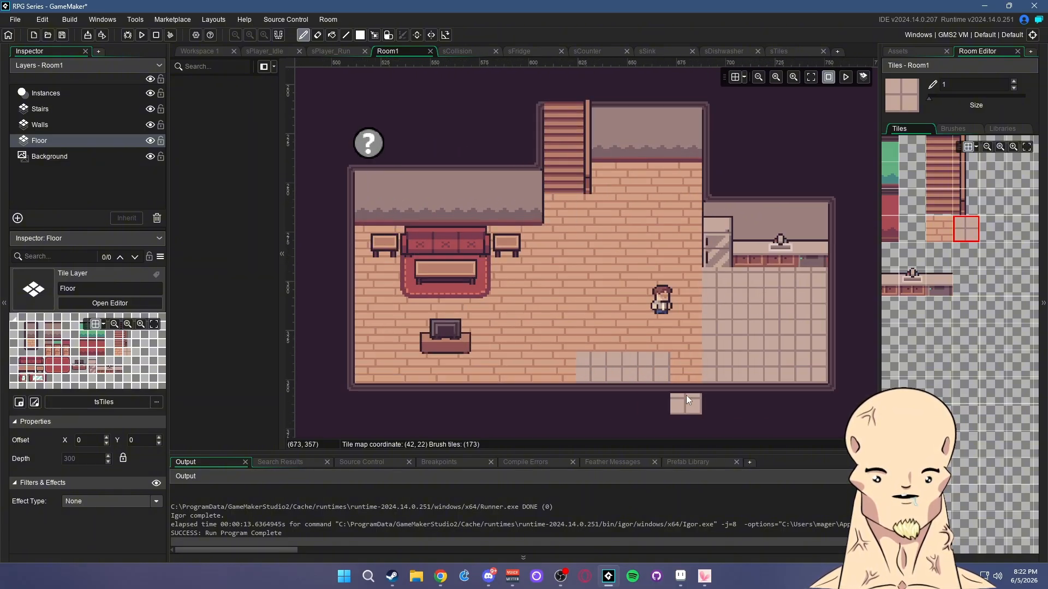
scroll(647, 322, up, 2)
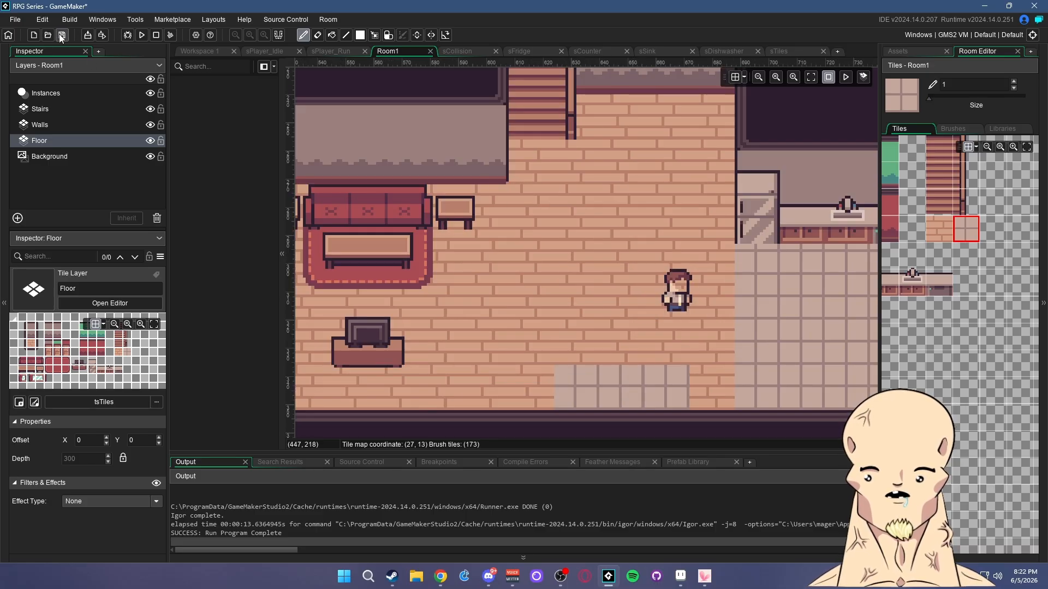
click(142, 35)
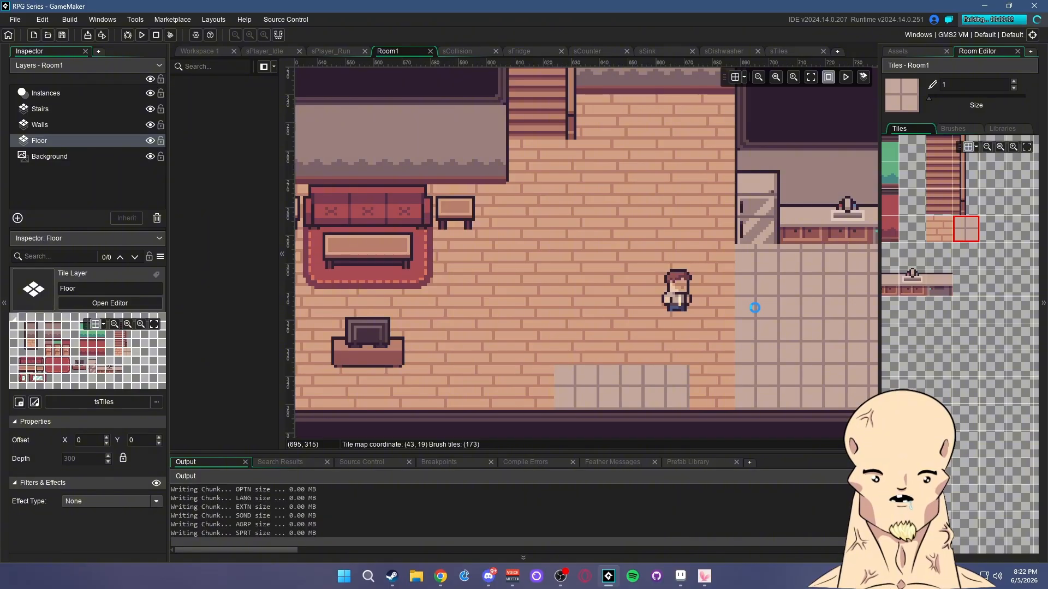
Test-walk the character through the house, up past the stairs and outside the walls, and close the game
key(a)
key(w)
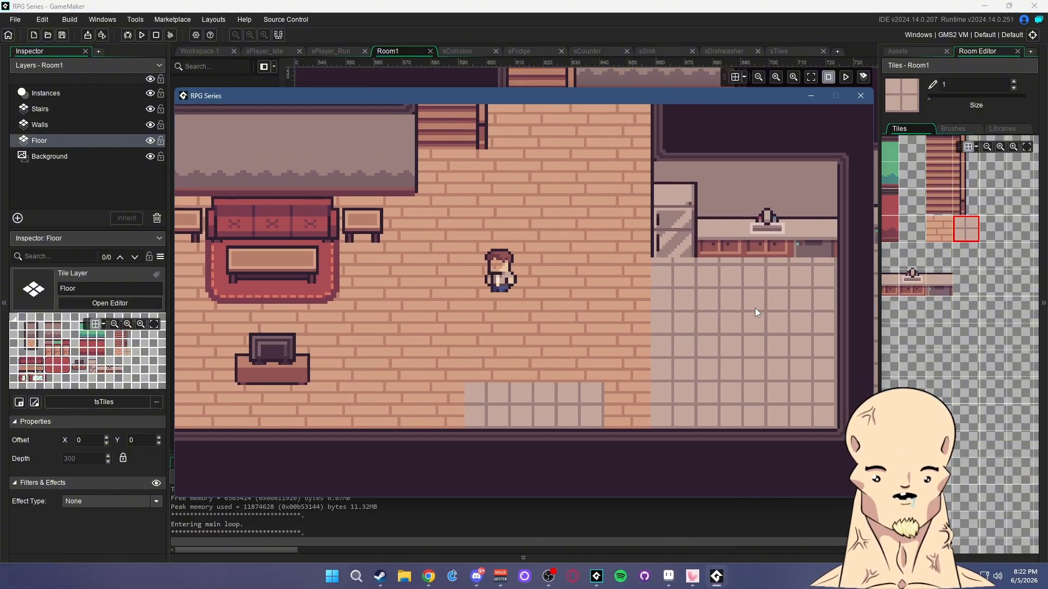
key(w)
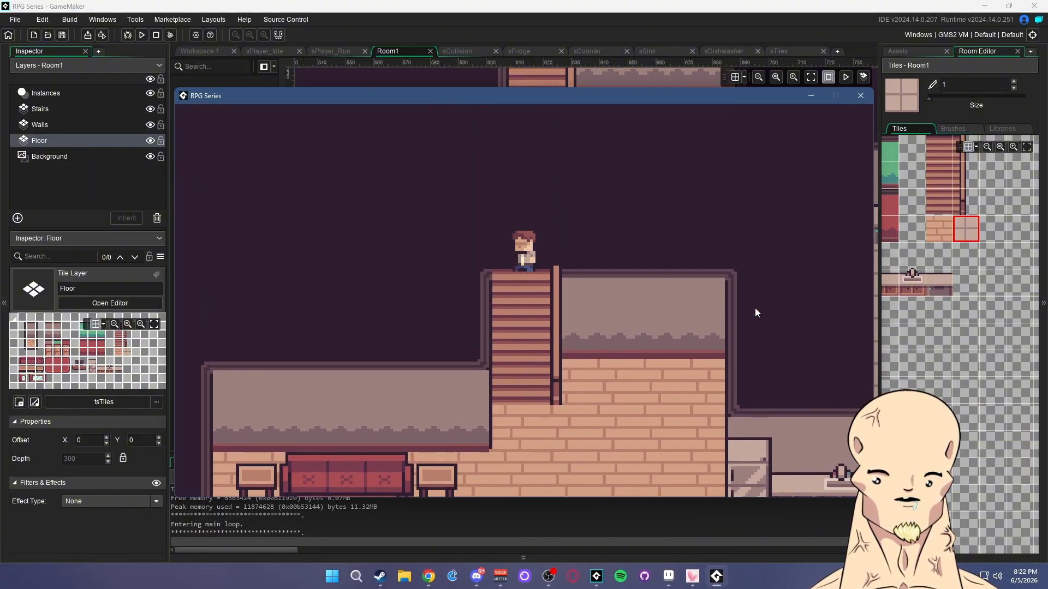
key(w)
key(d)
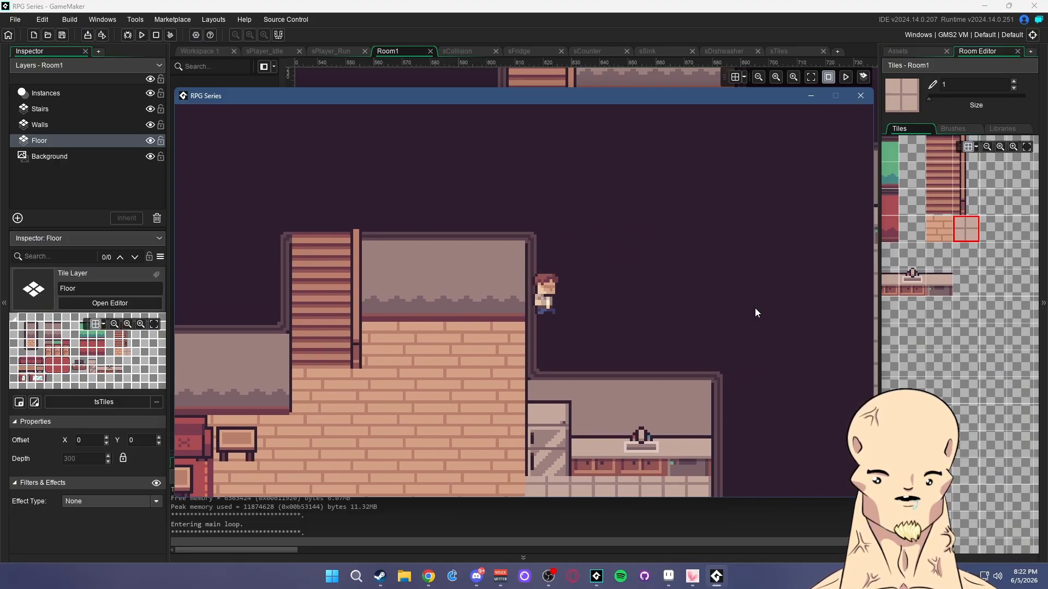
key(s)
key(a)
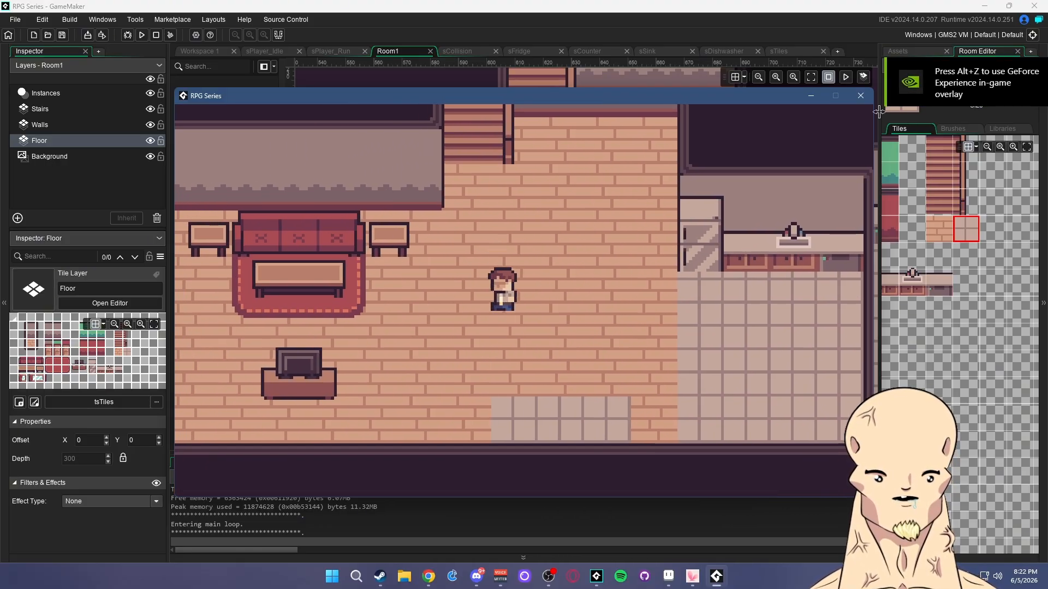
click(860, 95)
click(895, 54)
click(46, 93)
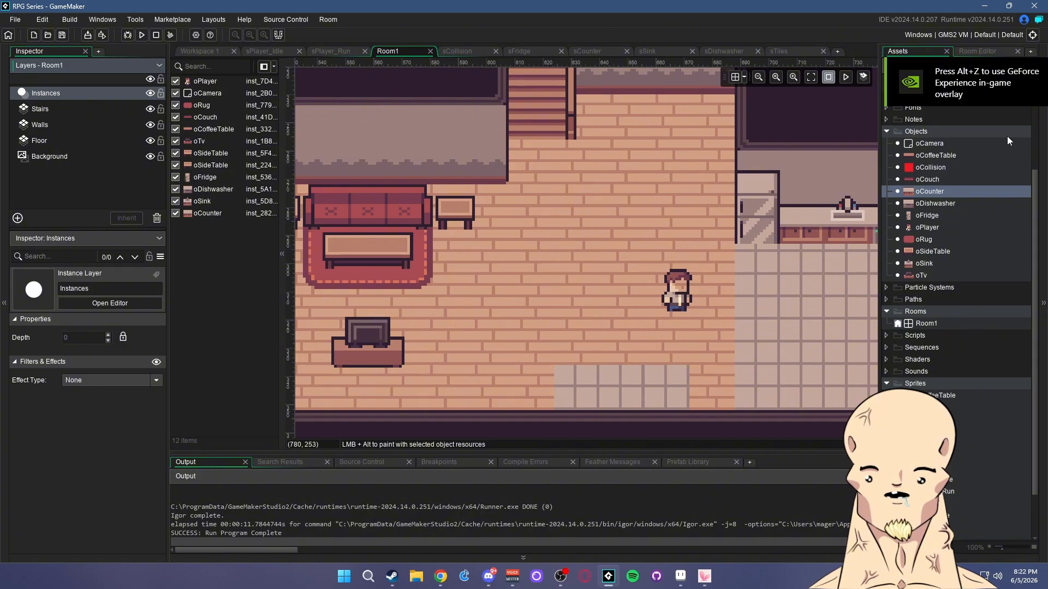
drag(942, 165, 710, 312)
click(798, 197)
key(Delete)
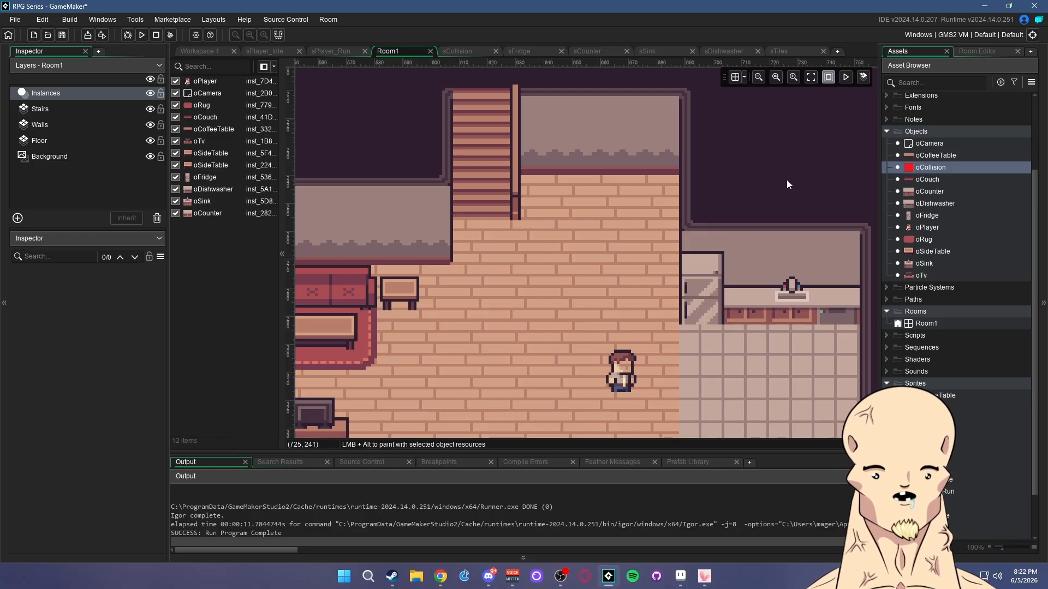
click(68, 127)
click(75, 93)
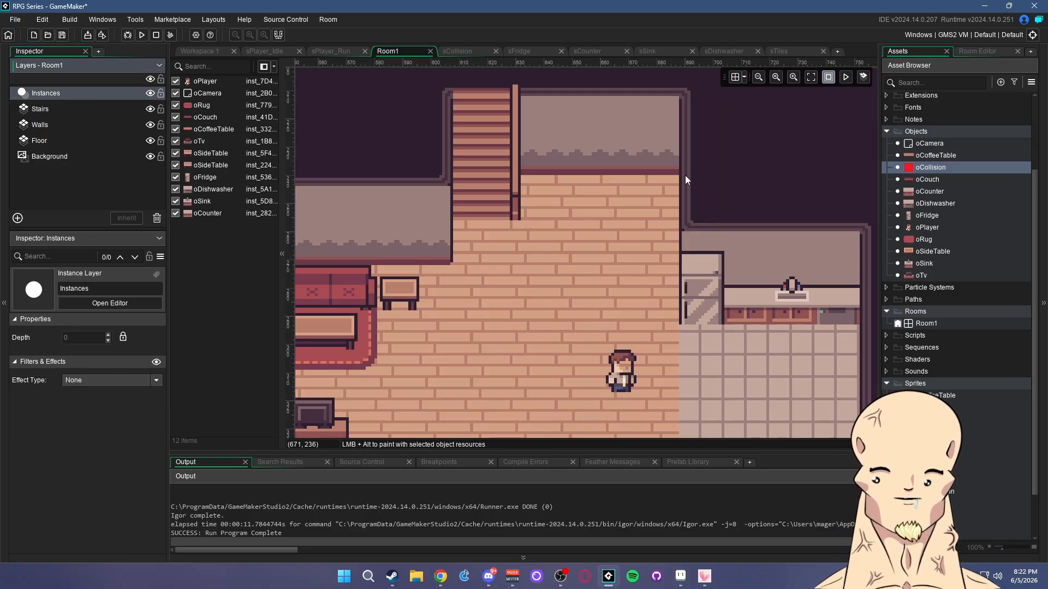
In oPlayer's Create event, start a wallTiles variable below the facing line, separated by a blank line
double_click(926, 227)
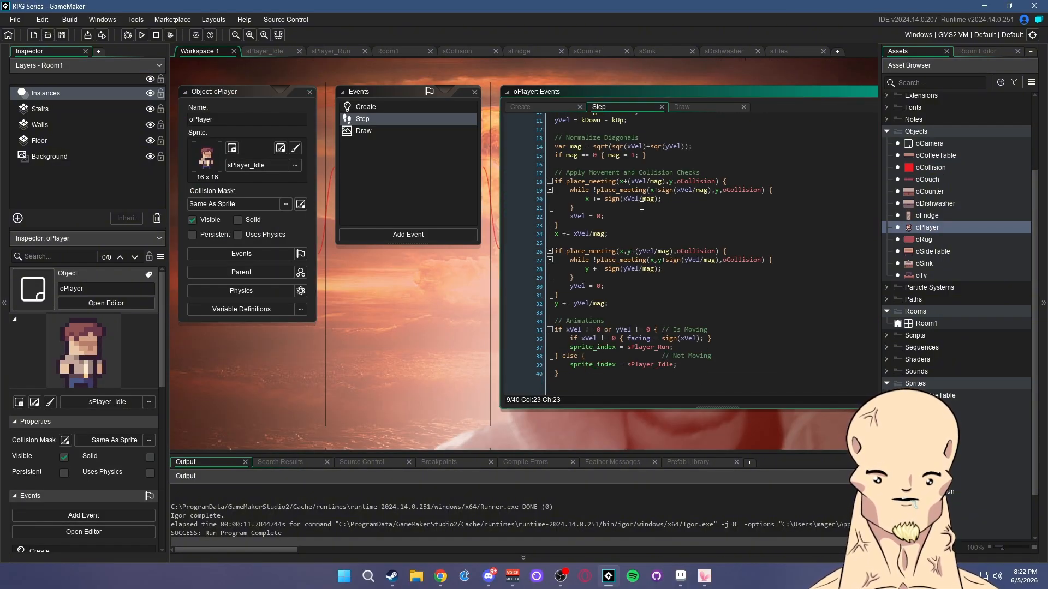
click(396, 110)
click(598, 136)
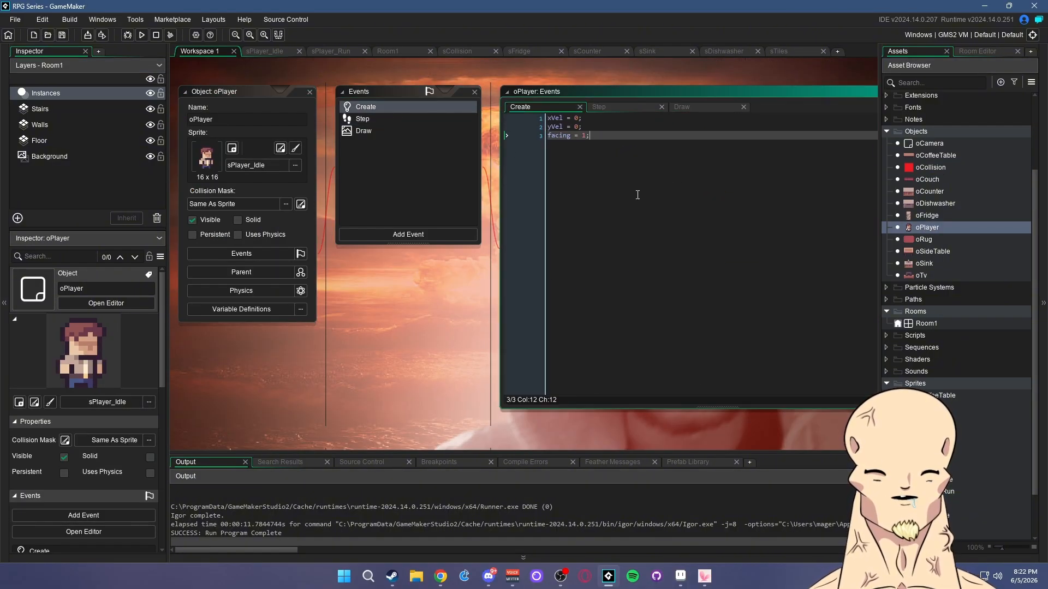
key(Return)
key(Return)
text(wallTiles)
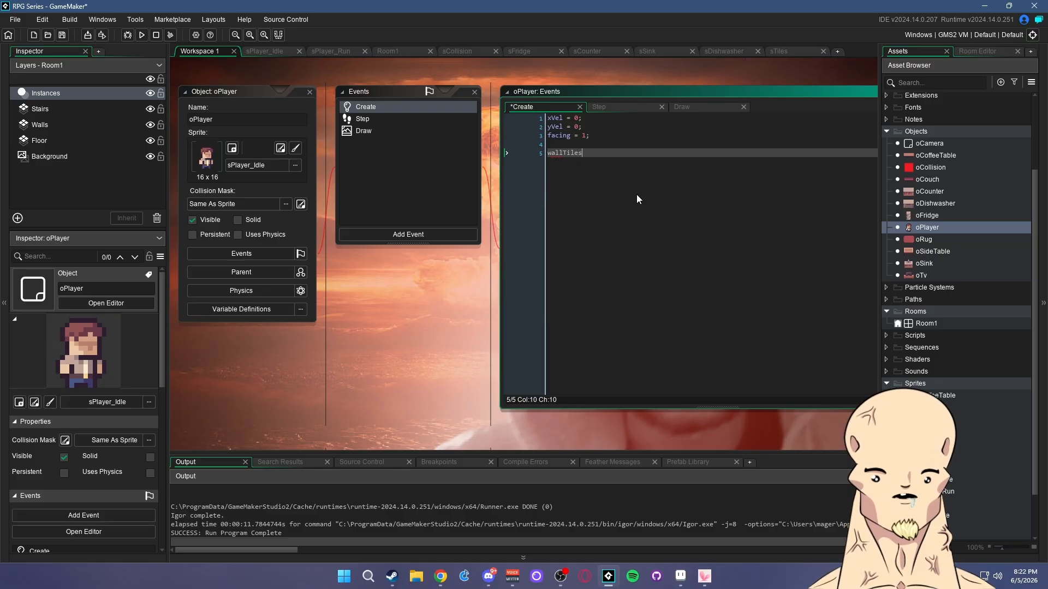
Assign wallTiles the value layer_tilemap_get_id(layer_get_id("Walls")); and save the project
text( = la)
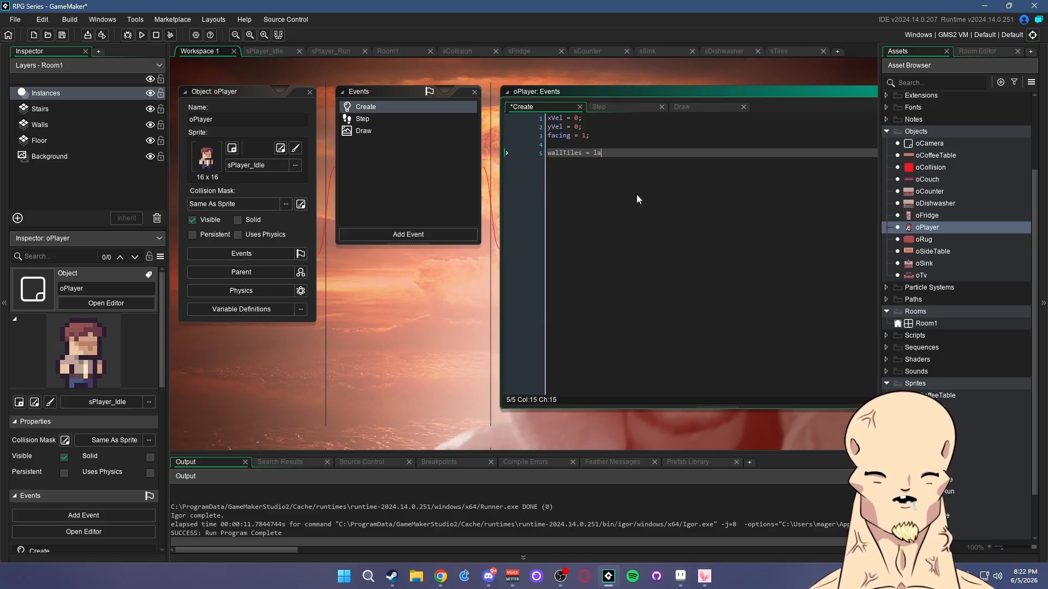
text(yer_tilemap)
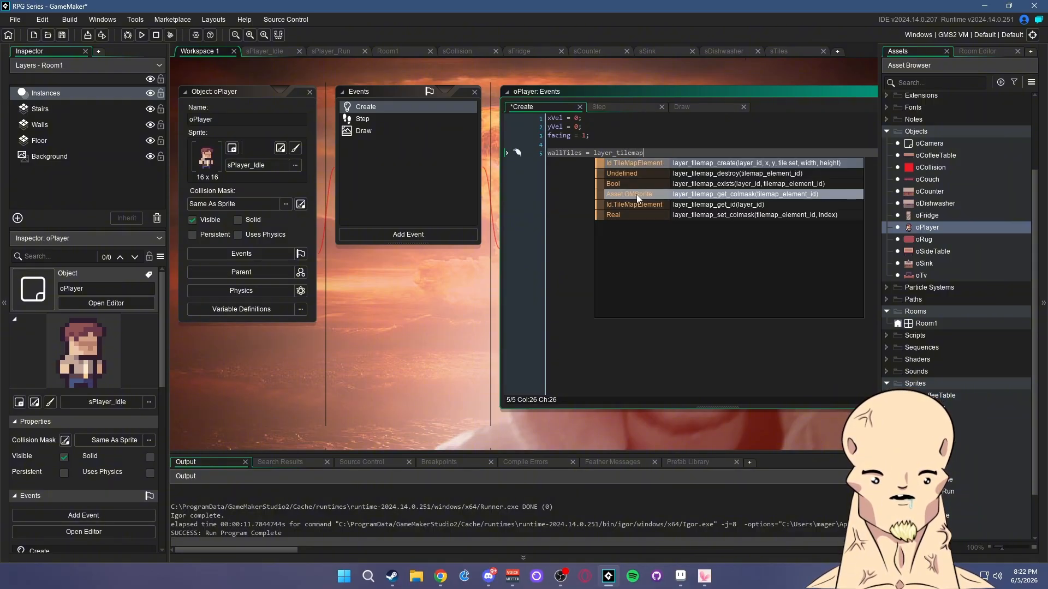
key(Down)
key(Down)
key(Down)
key(Down)
key(Return)
text(layer_get_id)
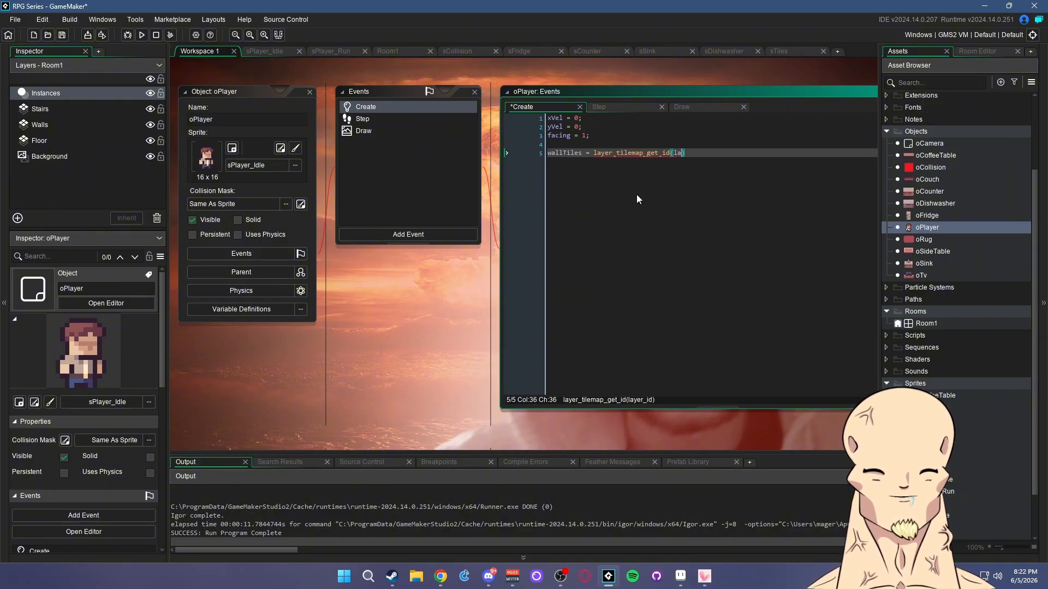
text(()
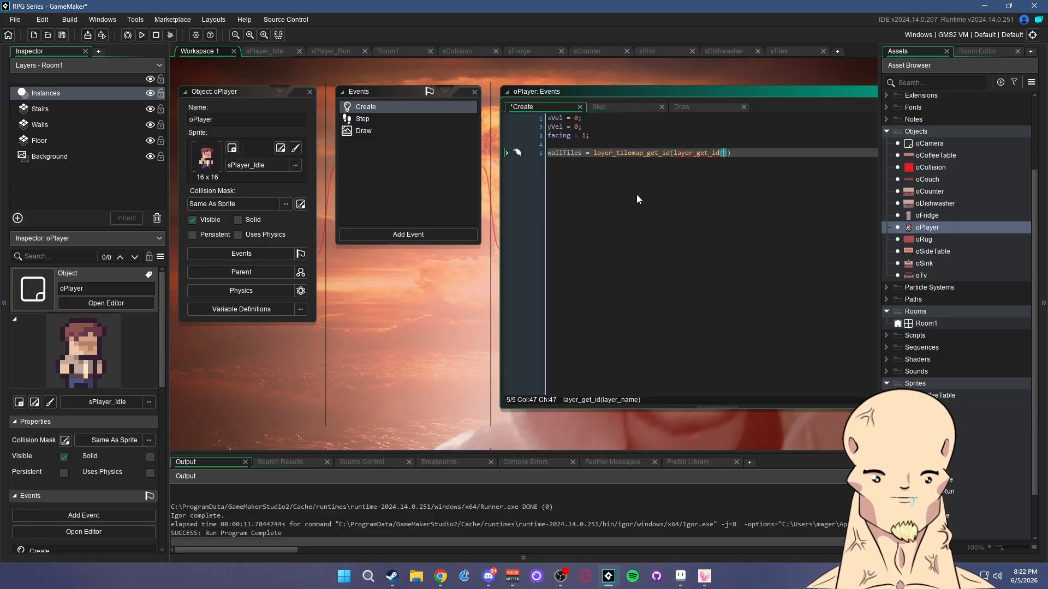
text(")
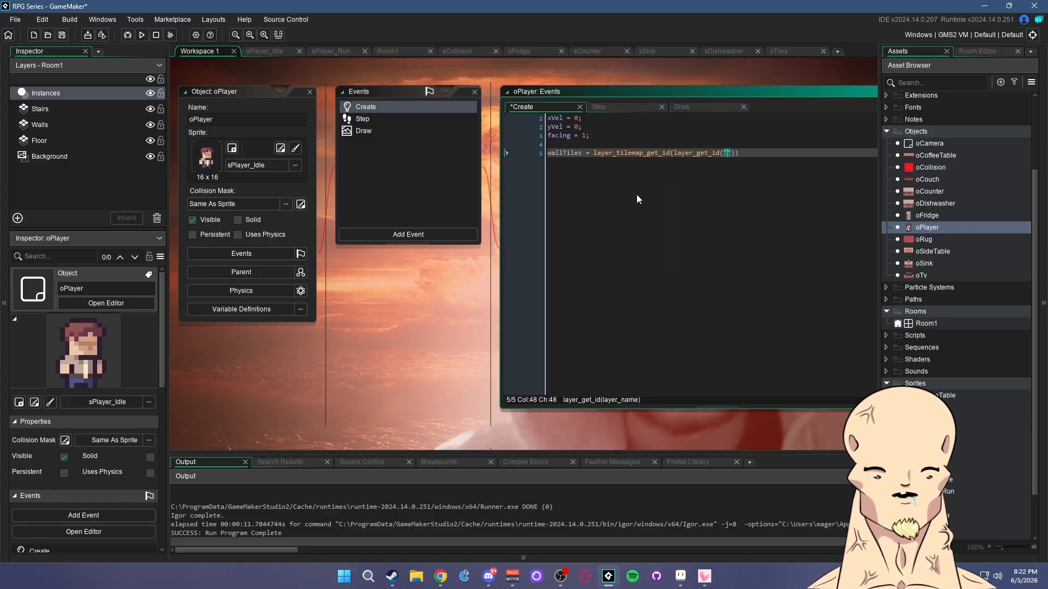
text(Walls")))
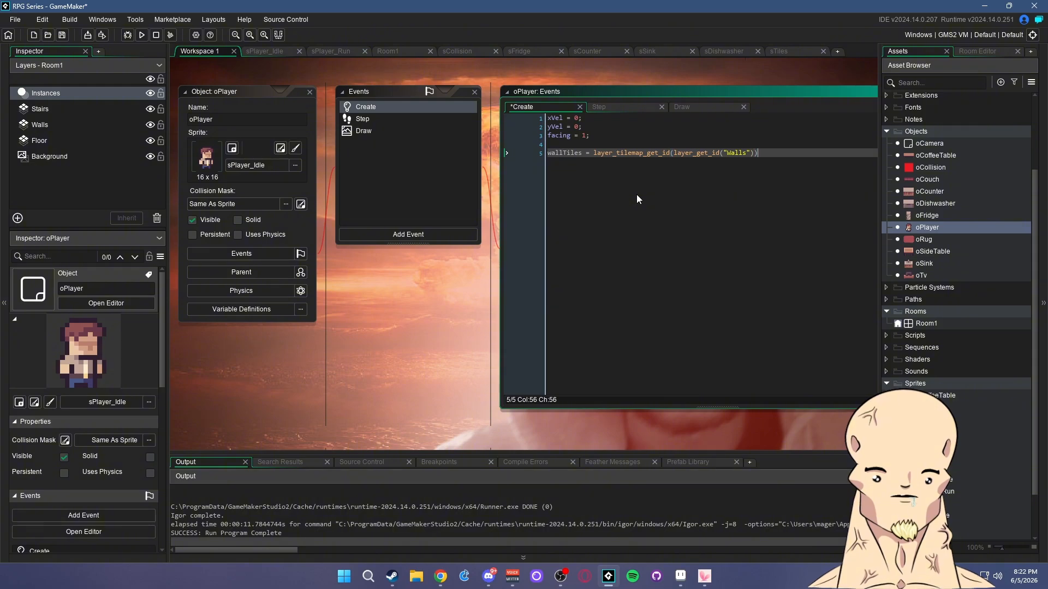
text(;)
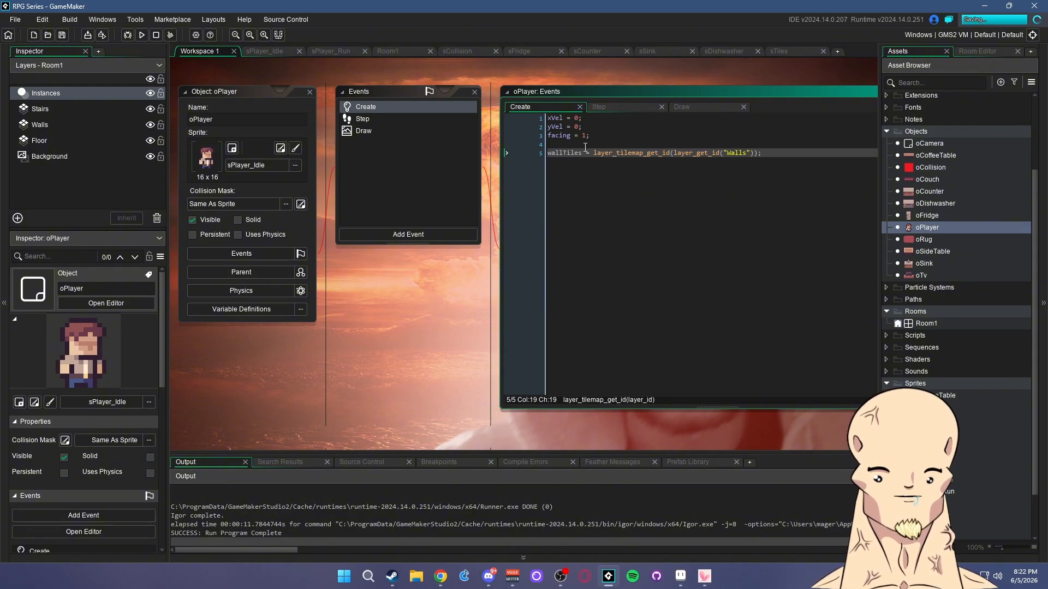
click(622, 141)
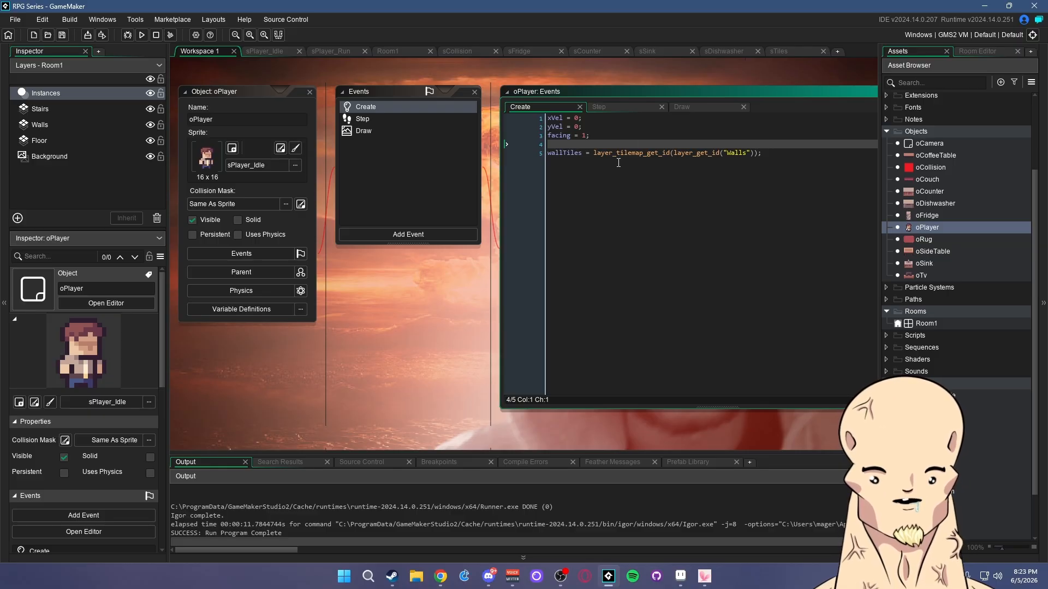
click(755, 153)
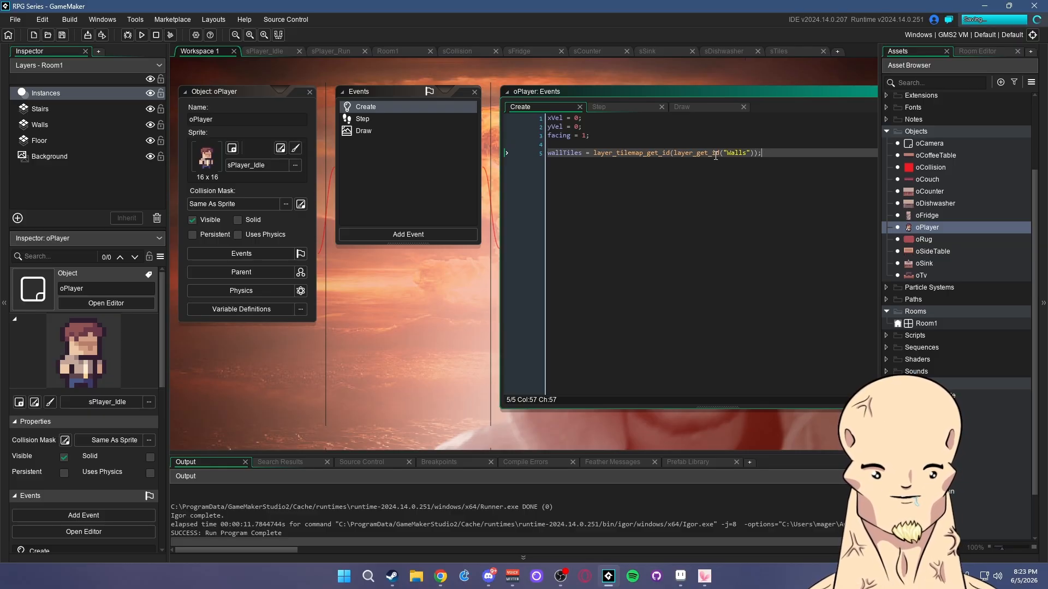
click(607, 142)
In oPlayer's Step event, change the first horizontal place_meeting check's target to the array [oCollision,wallTiles]
double_click(565, 153)
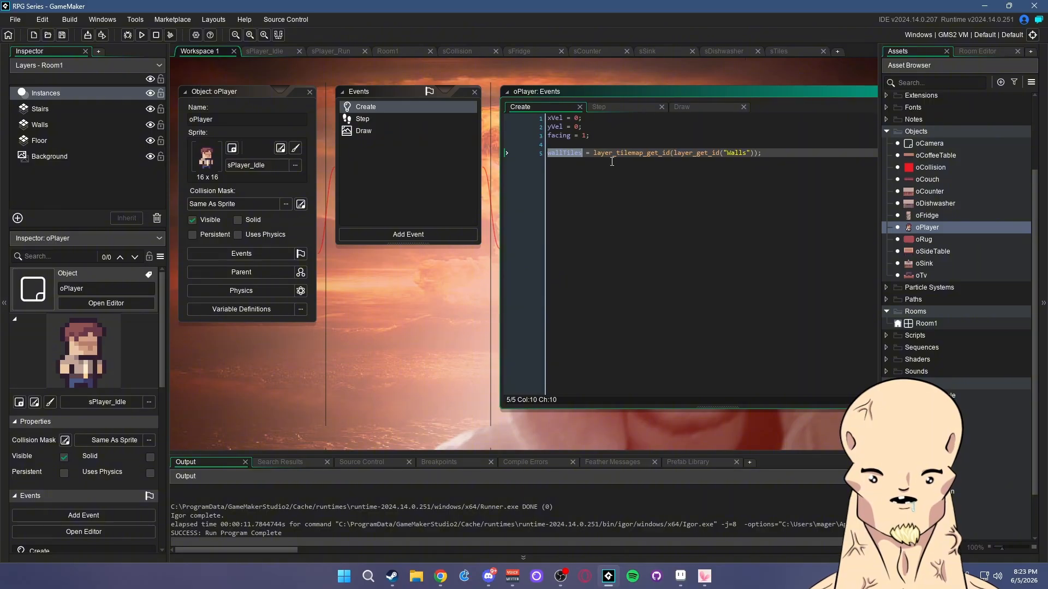
click(385, 120)
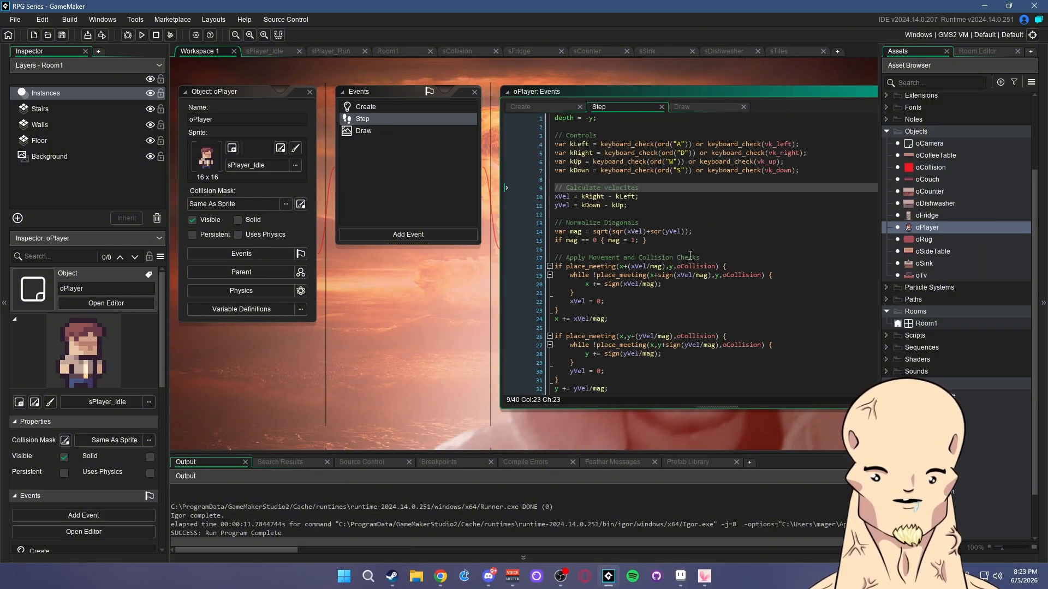
scroll(690, 255, down, 3)
click(676, 181)
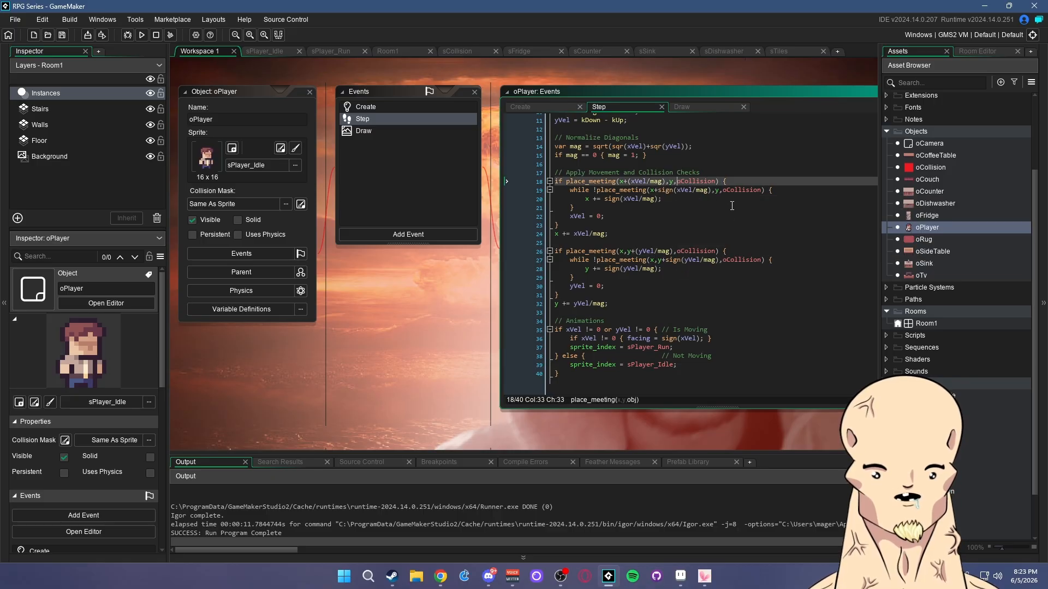
text([)
click(719, 183)
text(])
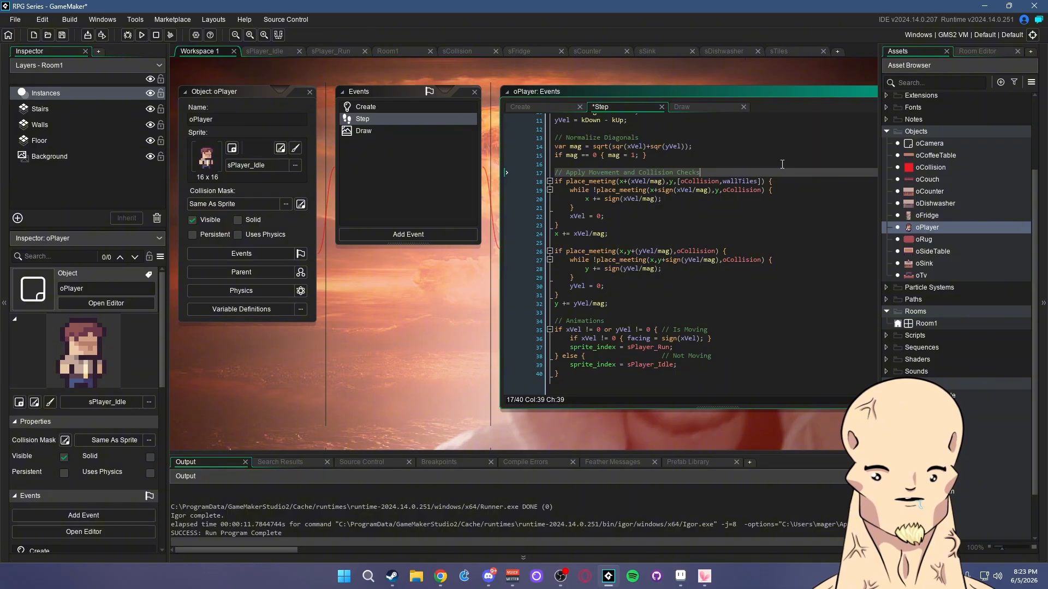
Replace oCollision with [oCollision,wallTiles] in the horizontal while loop and in both vertical place_meeting checks
click(764, 181)
double_click(754, 190)
text([oCollision,wallTiles])
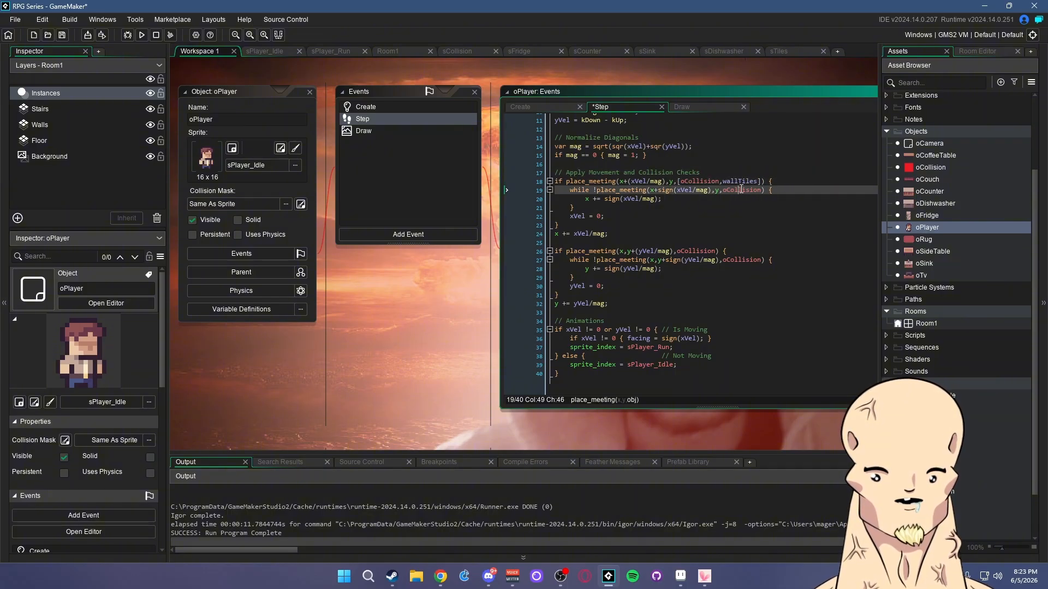
double_click(700, 251)
text([oCollision,wallTiles])
double_click(742, 260)
text([oCollision,wallTiles])
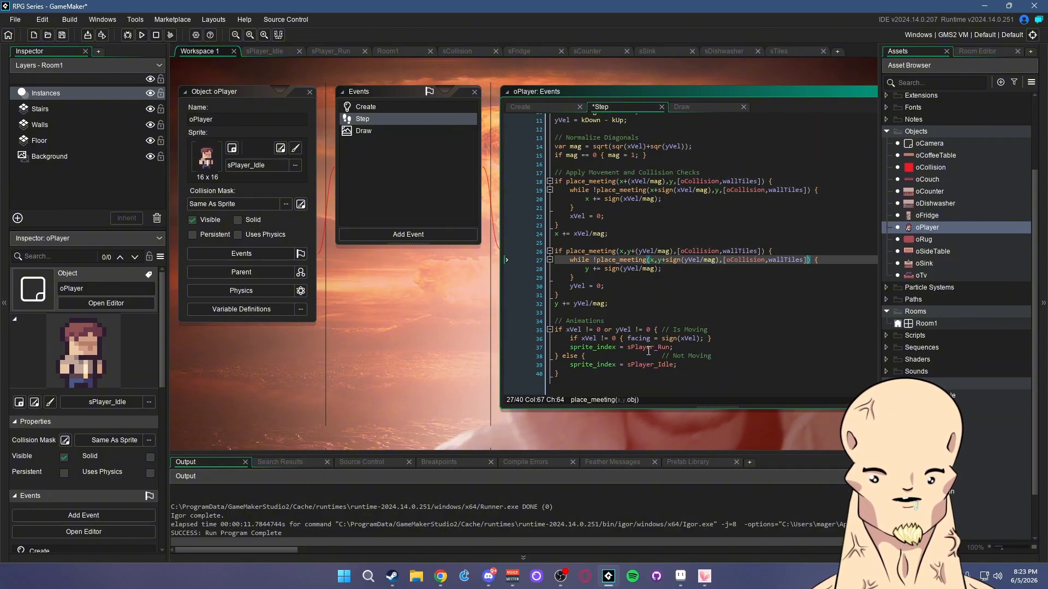
Save and run the project and test the character's collision with the back walls and around the stairs
click(726, 309)
scroll(704, 288, up, 3)
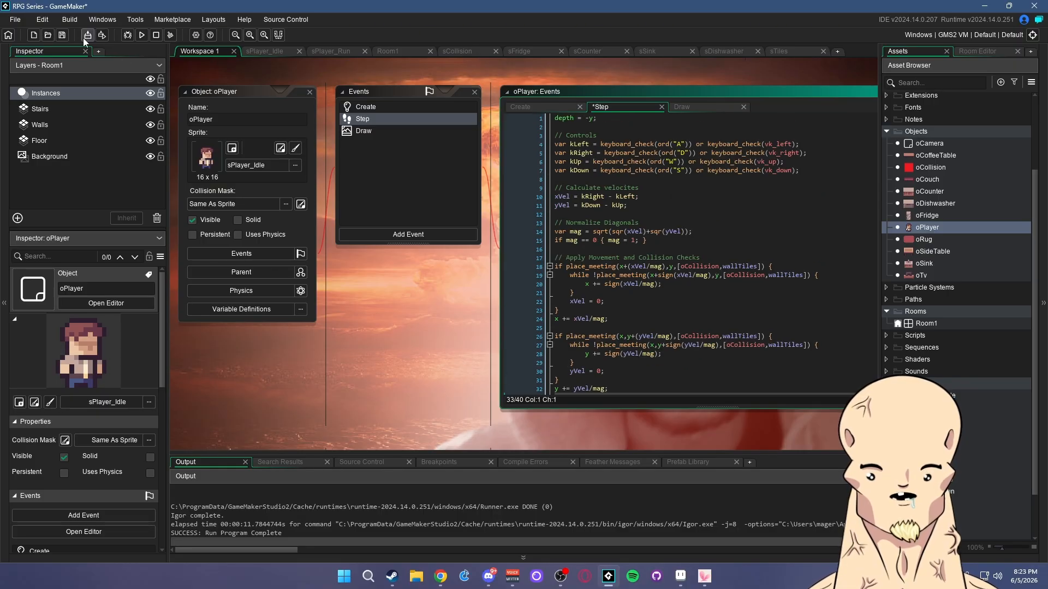
key(F5)
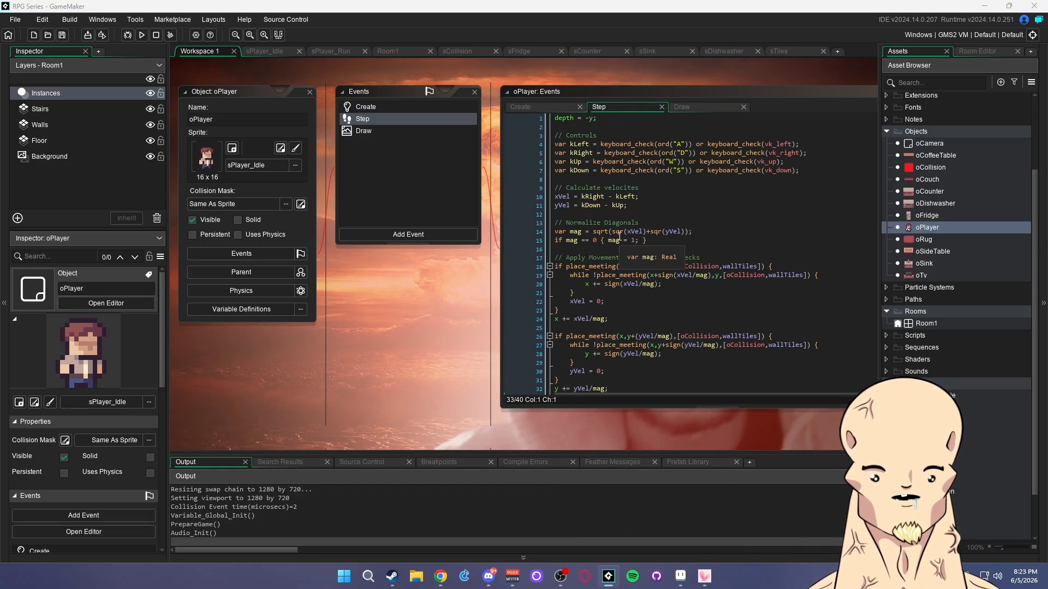
key(d)
key(w)
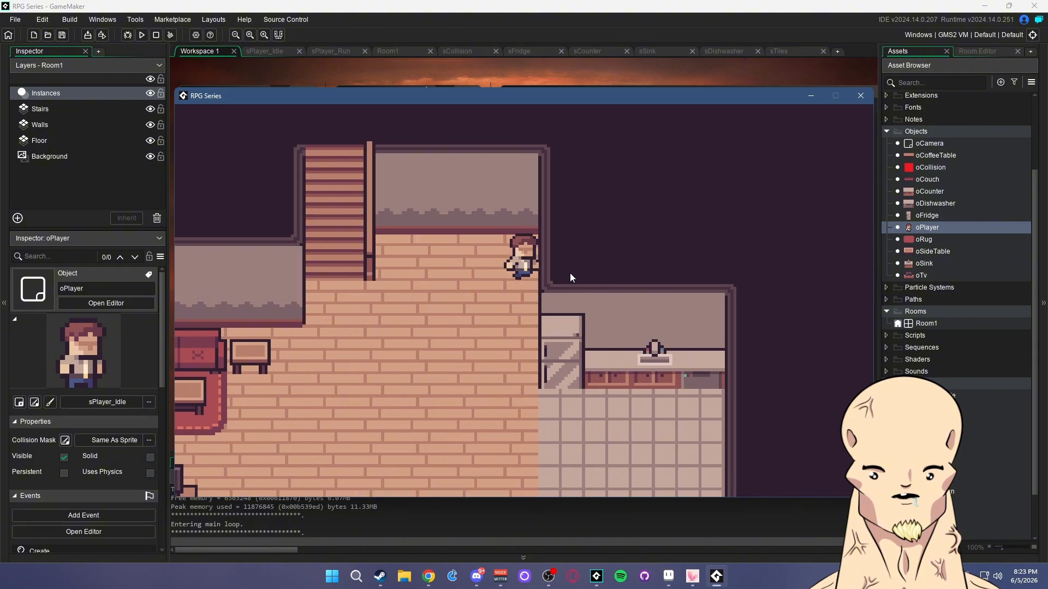
key(a)
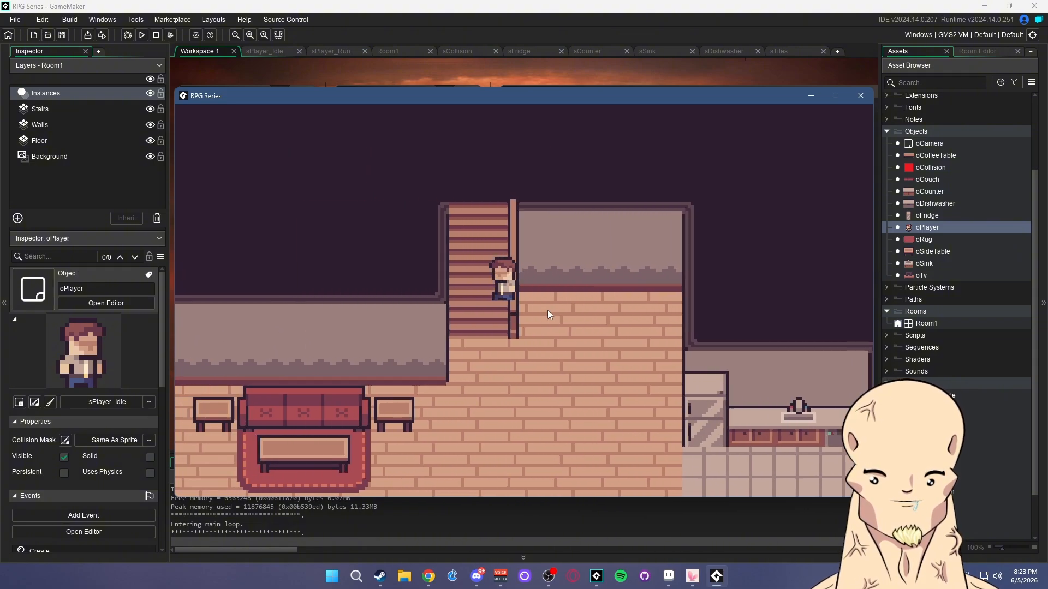
key(s)
key(a)
key(d)
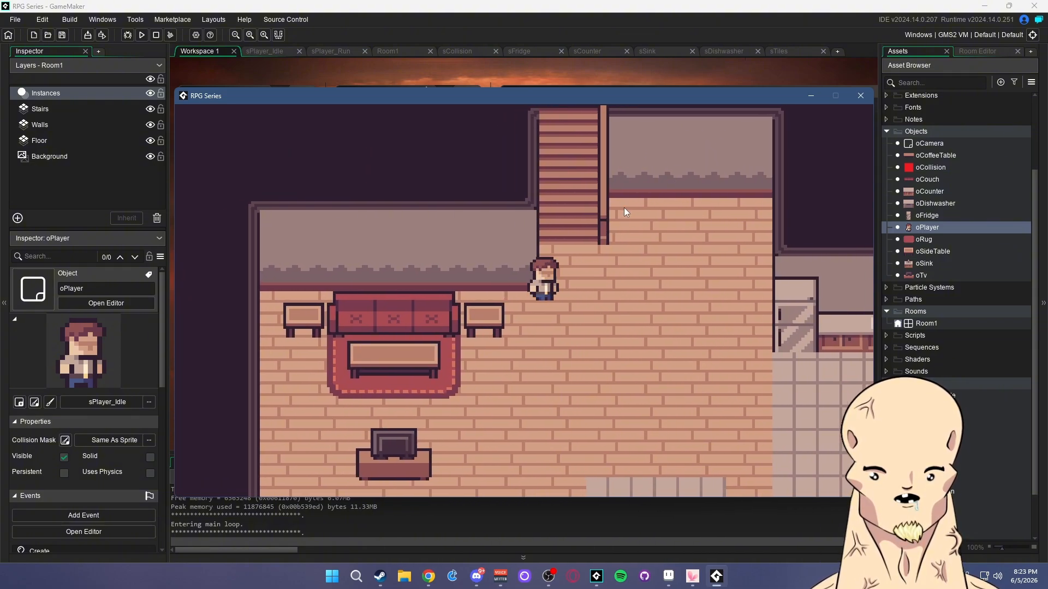
Walk the character behind the couch, along the living room's outer walls and past the TV to test wall collision
key(w)
key(a)
key(s)
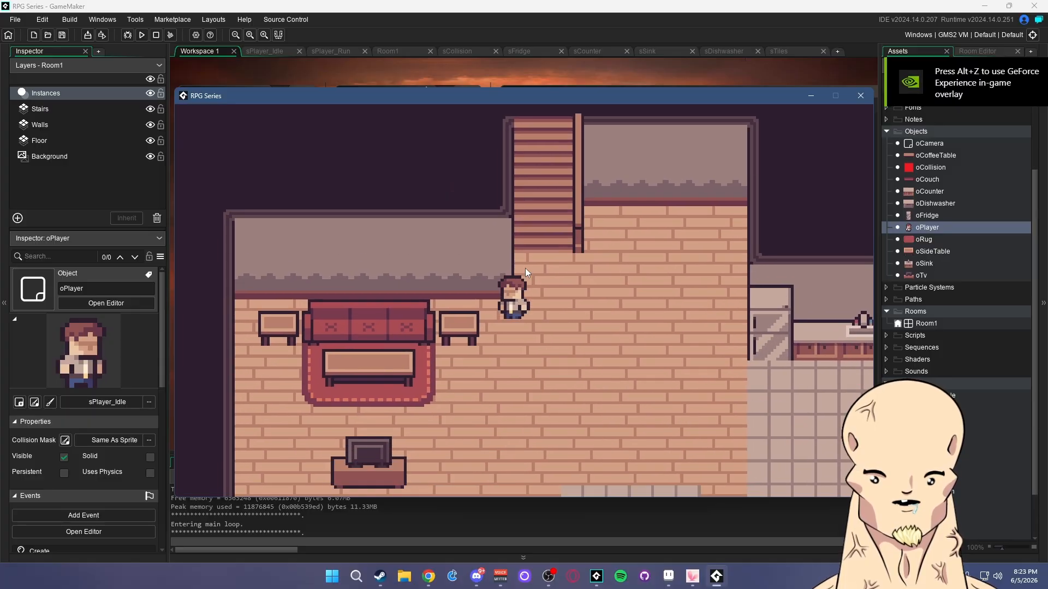
key(a)
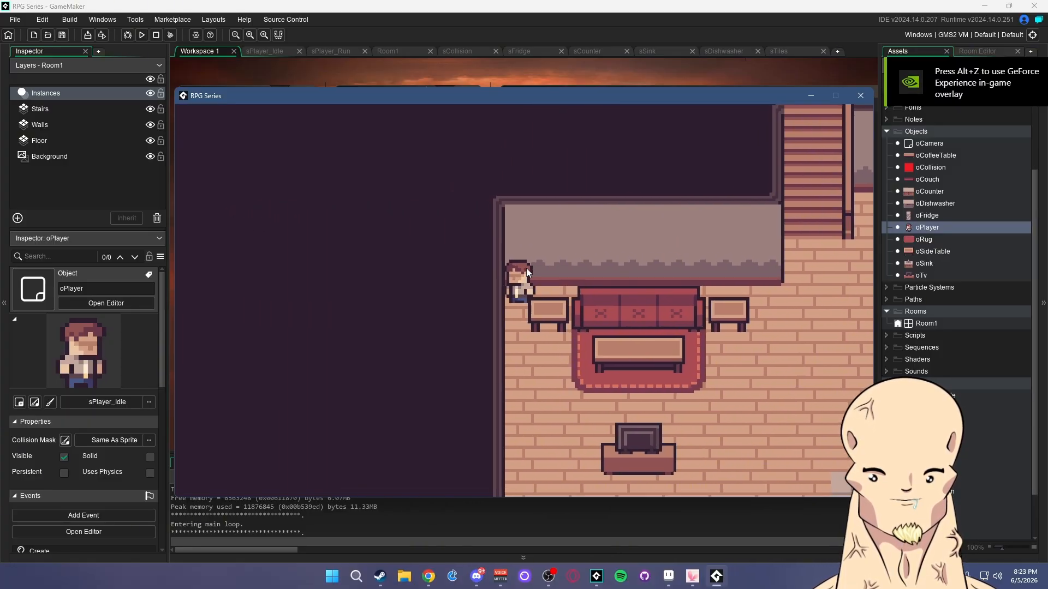
key(d)
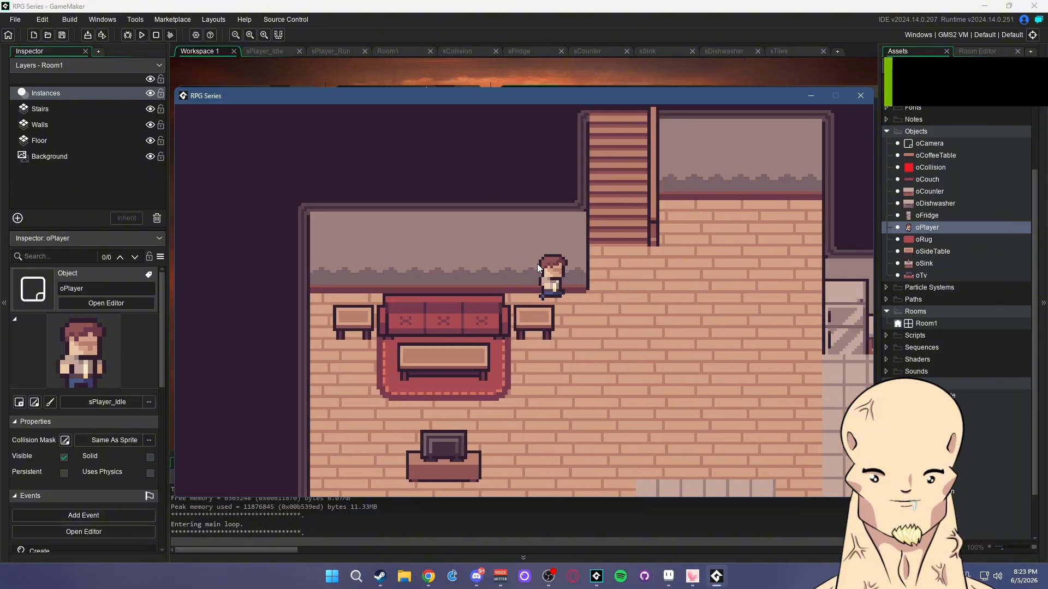
key(s)
key(a)
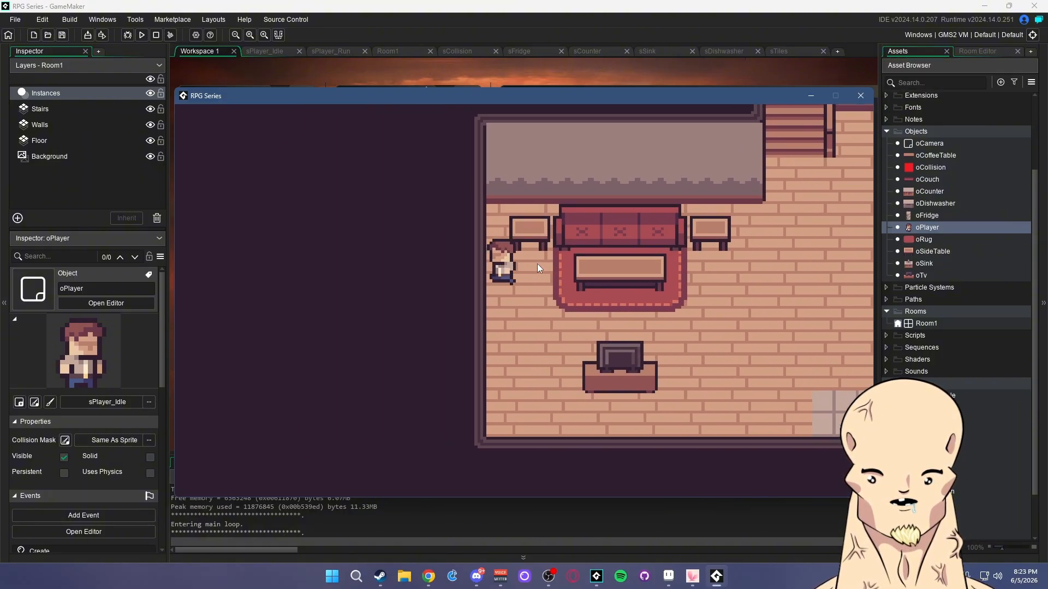
key(s)
key(d)
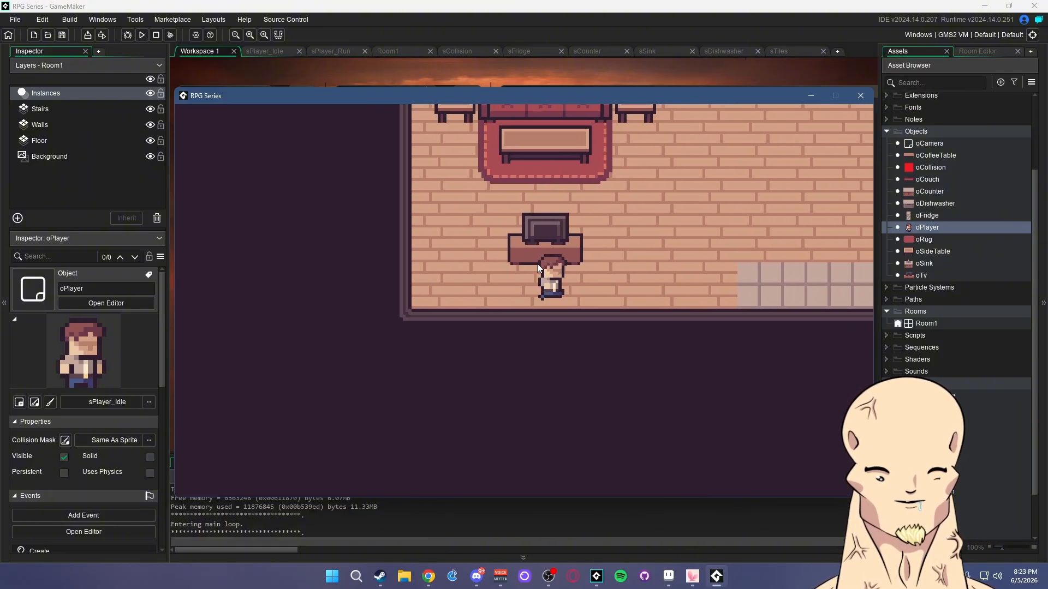
Walk the character from the TV back to the middle of the living room and end the test run
key(d)
key(w)
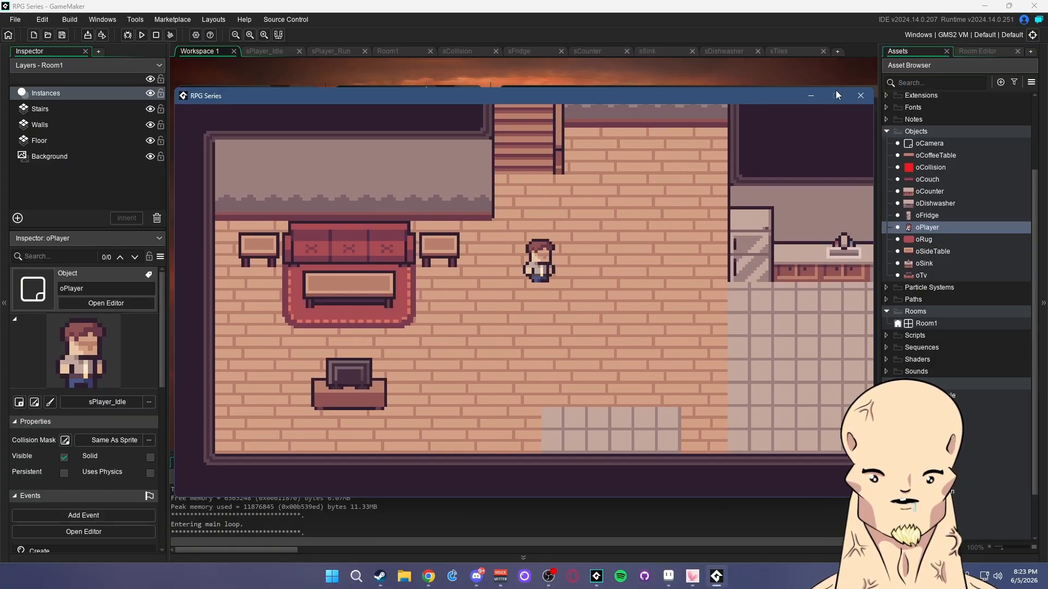
click(861, 95)
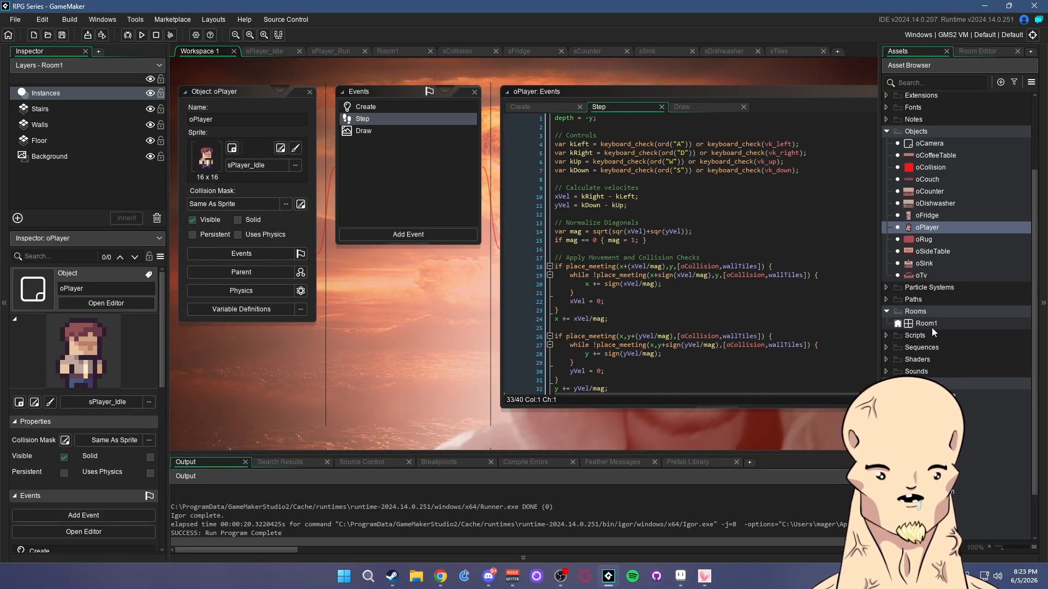
Place an oCollision instance in Room1 over the stair railing, scaled to 0.25 by 2.875 at position 630, 233
double_click(932, 327)
scroll(649, 240, up, 6)
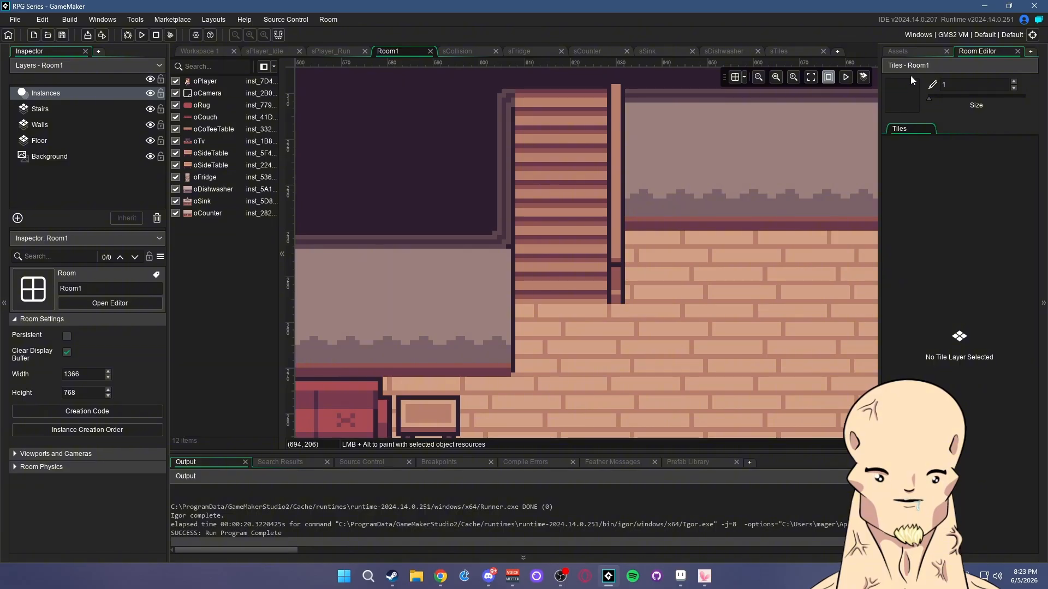
click(898, 51)
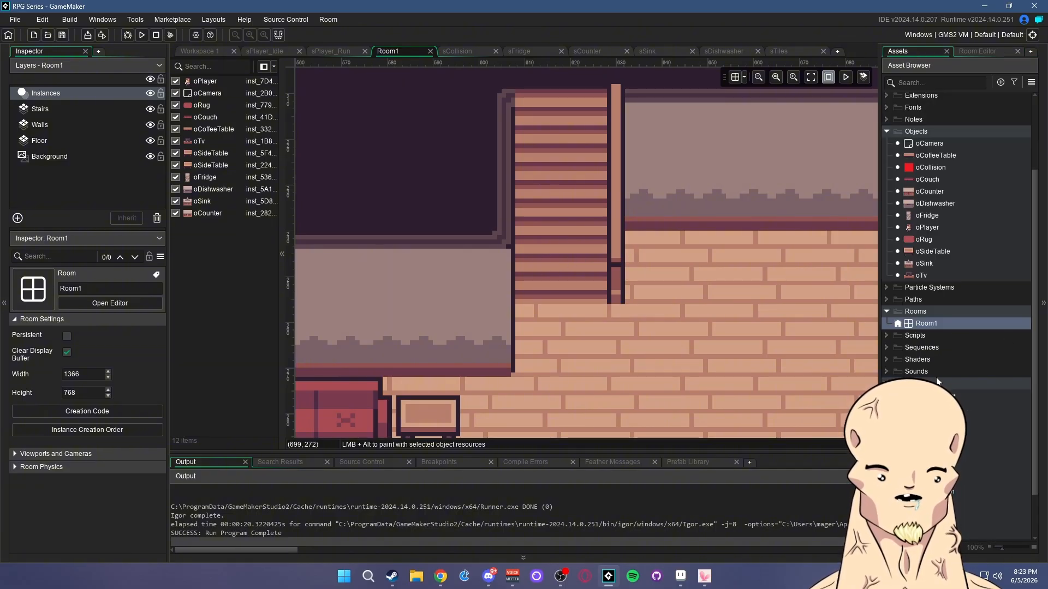
drag(930, 169, 633, 267)
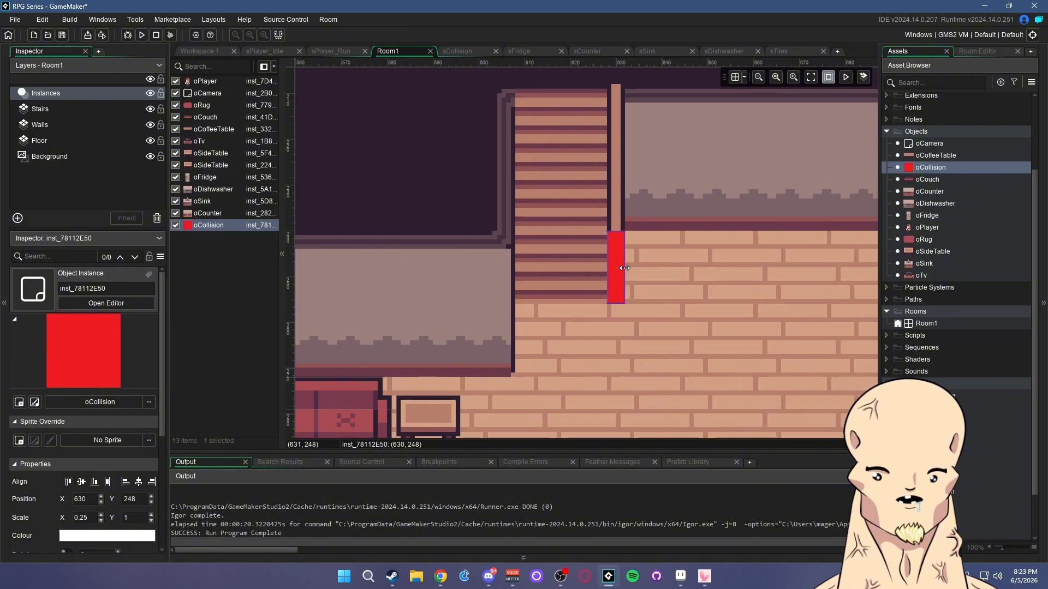
drag(616, 225, 617, 85)
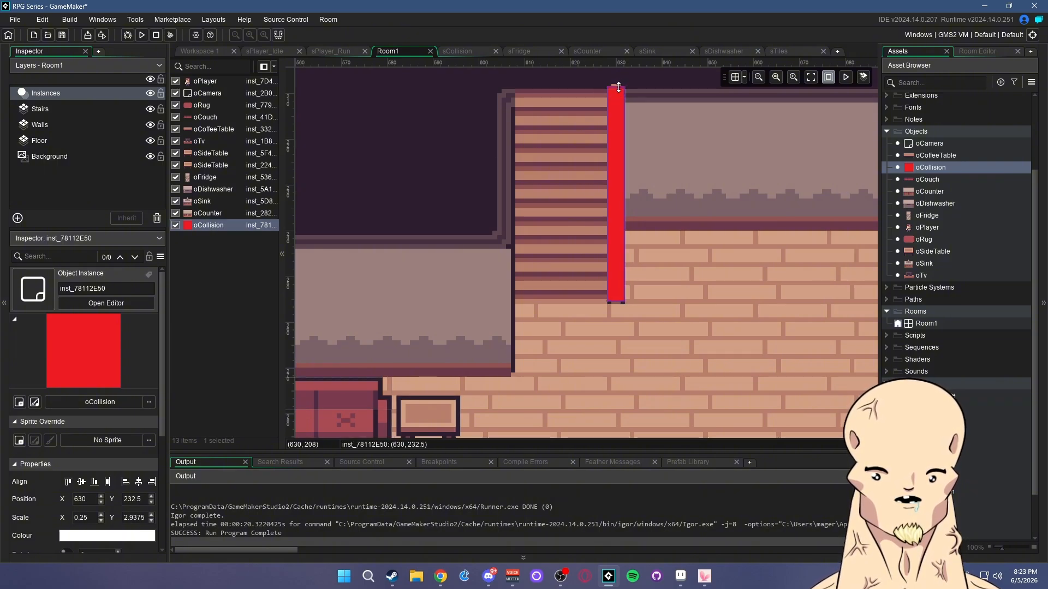
click(663, 81)
scroll(654, 222, down, 4)
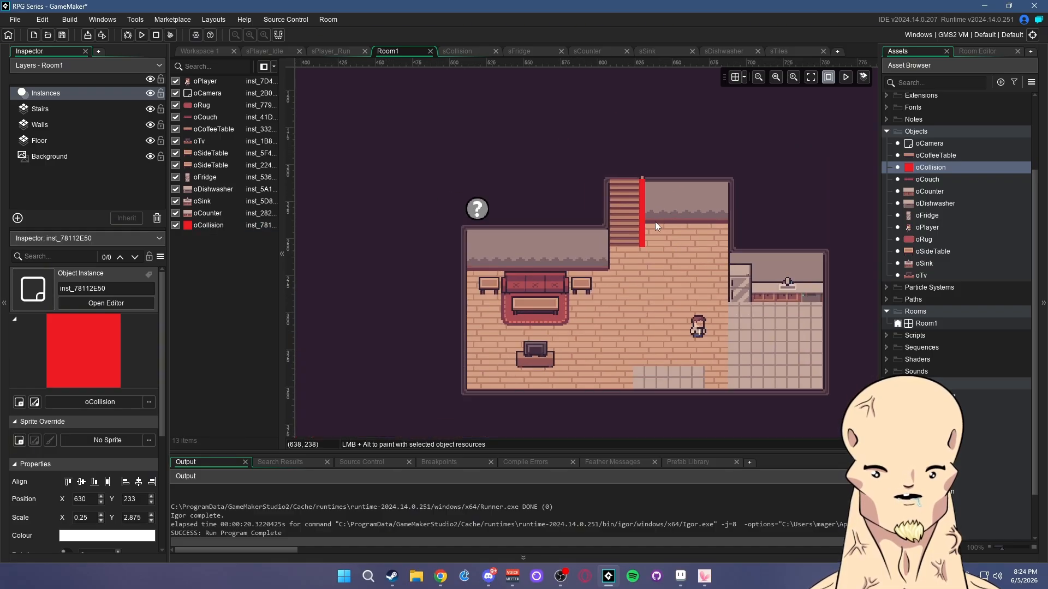
Save and run the project, walk the character against both sides of the stair railing to test its collision, and close the game
scroll(654, 221, up, 1)
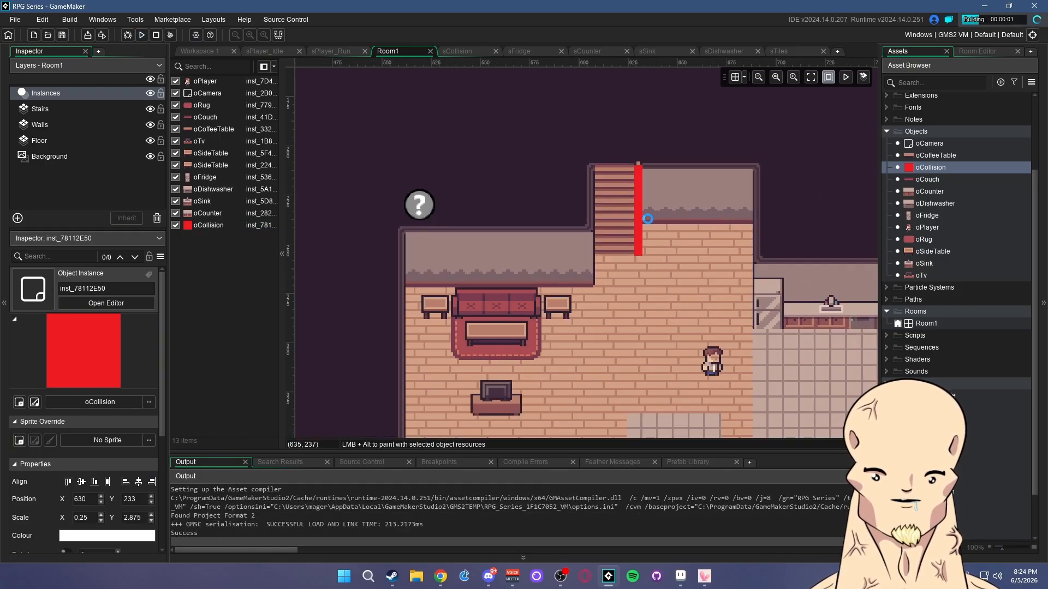
key(w)
key(a)
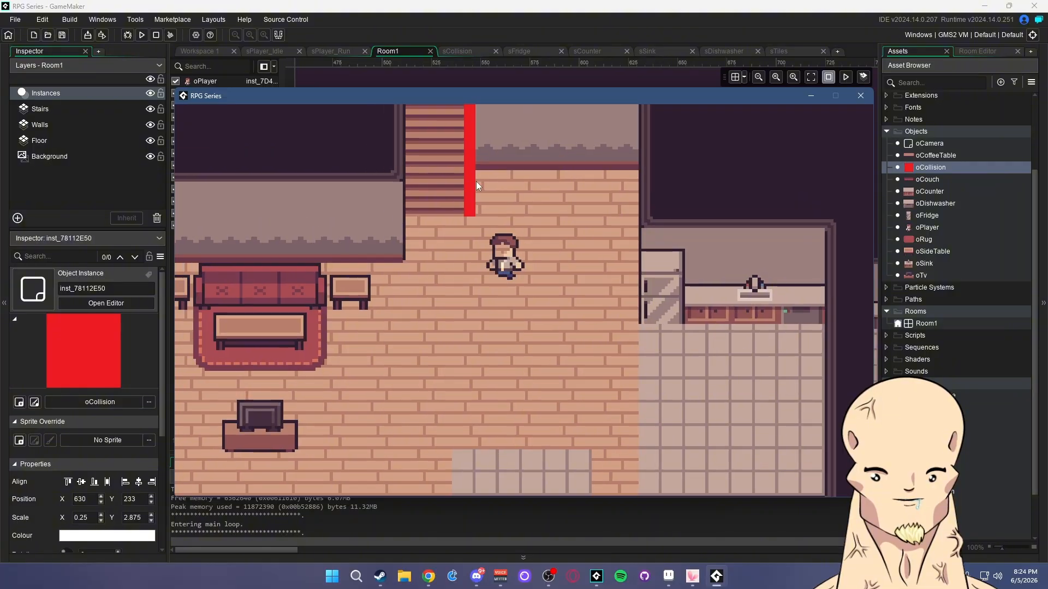
key(s)
key(a)
key(w)
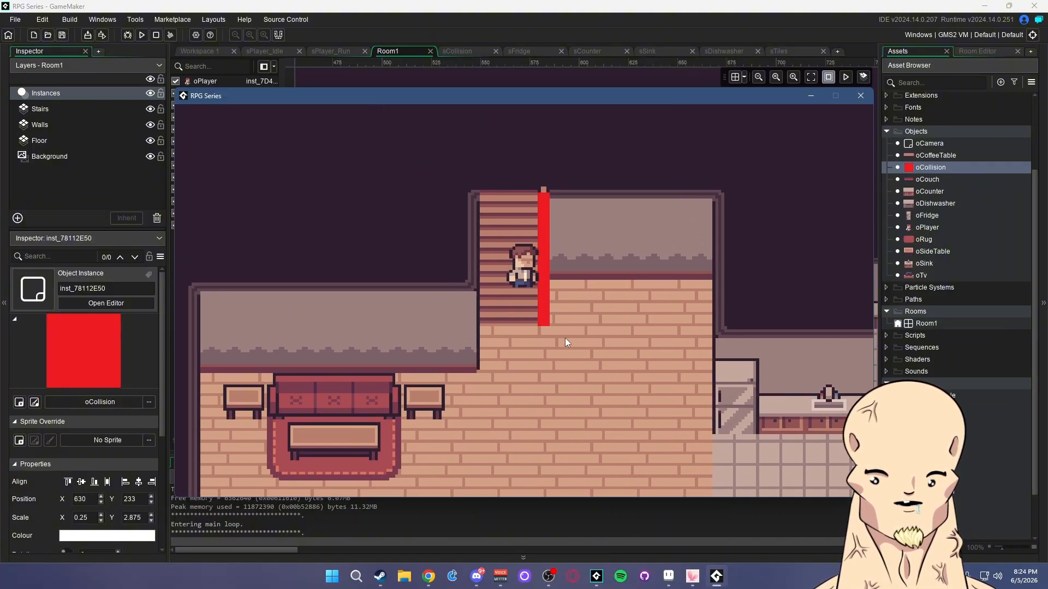
key(a)
key(s)
key(d)
key(w)
key(d)
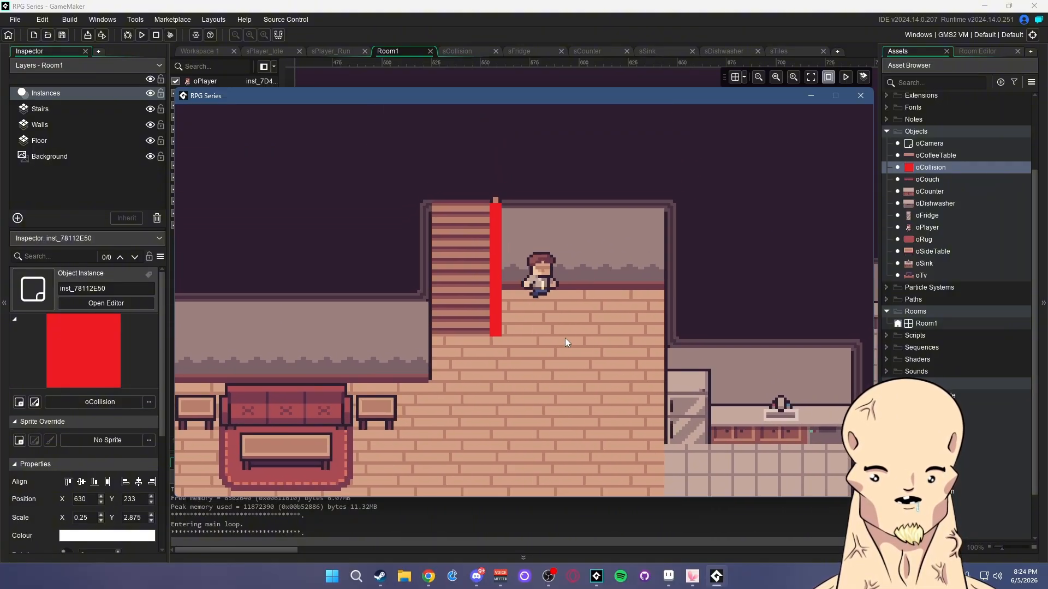
key(s)
click(860, 96)
In oCollision's Create event, add the line if object_index == oCollision { visible = false; } below depth = -y; and save the project
double_click(941, 167)
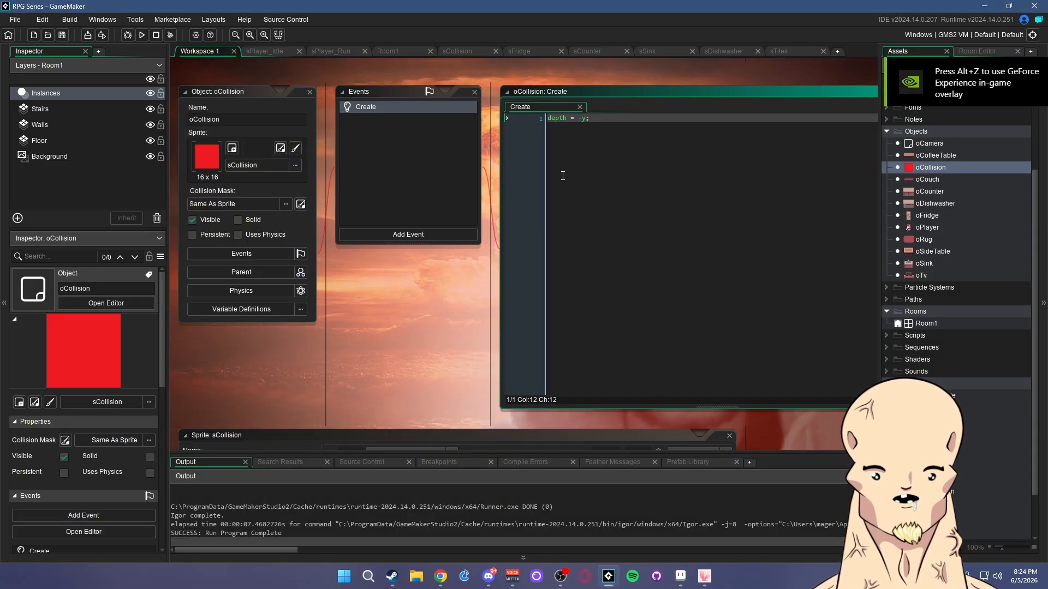
key(Return)
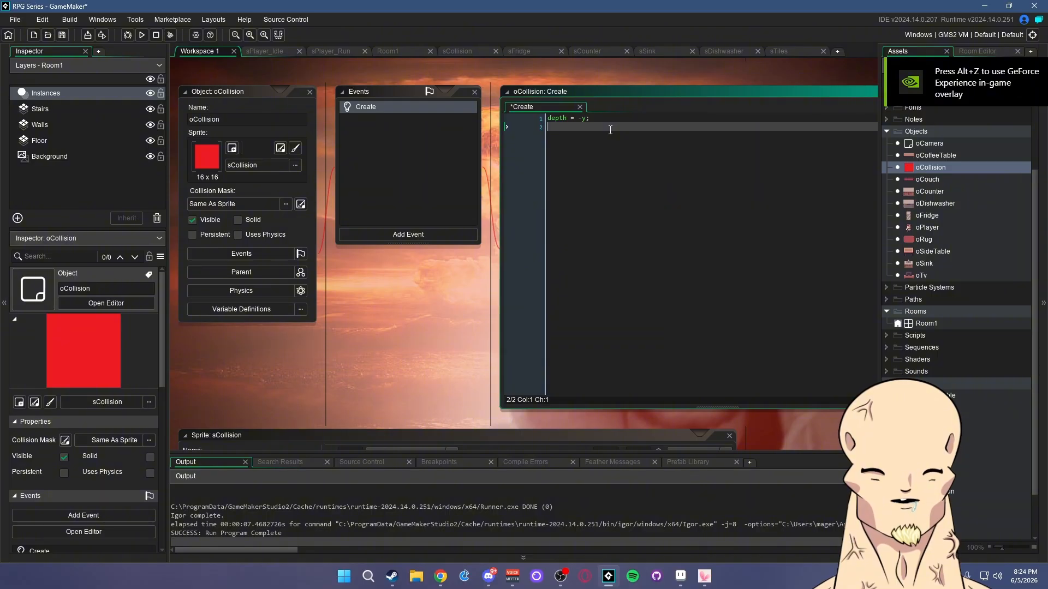
text(if objec)
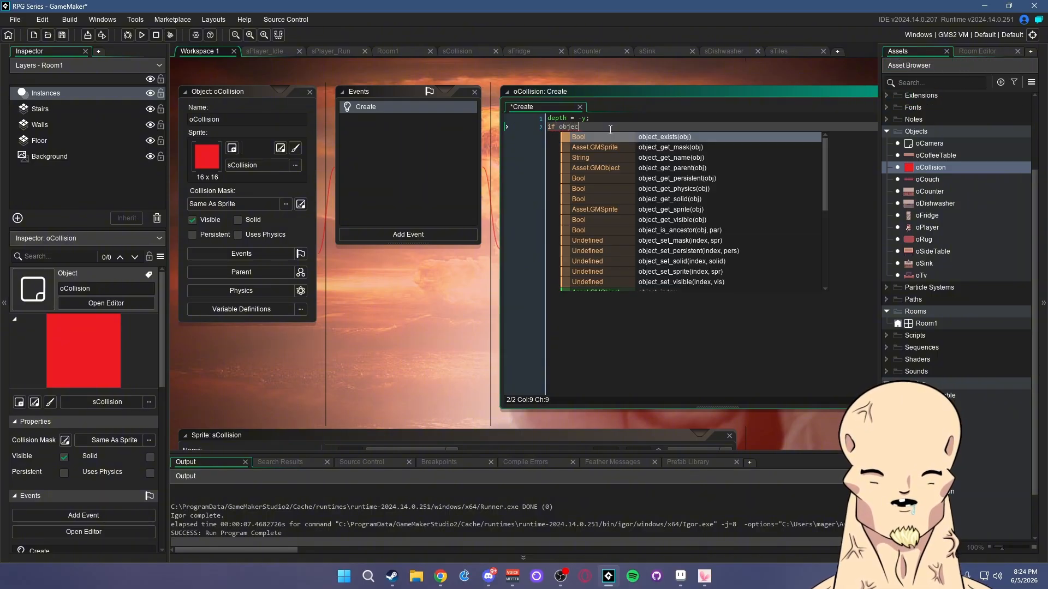
text(t_index)
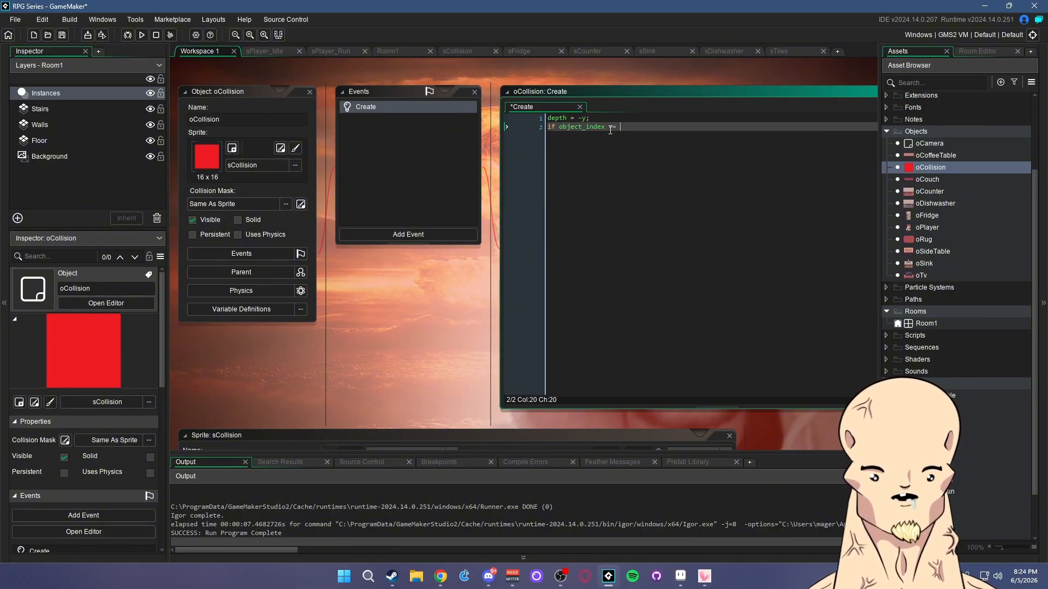
text( == )
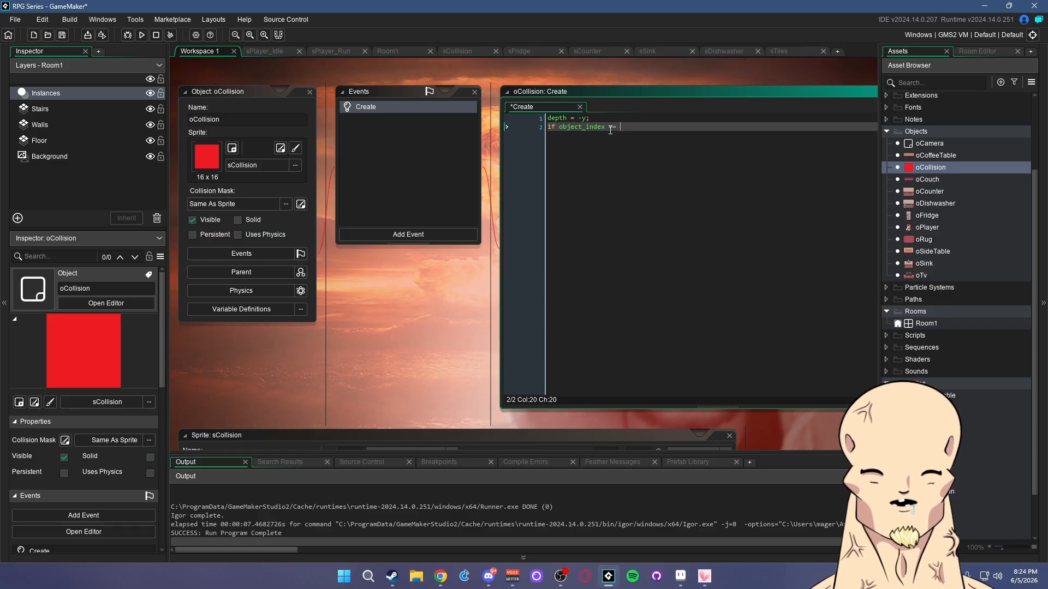
text(oCollision { visible = false;)
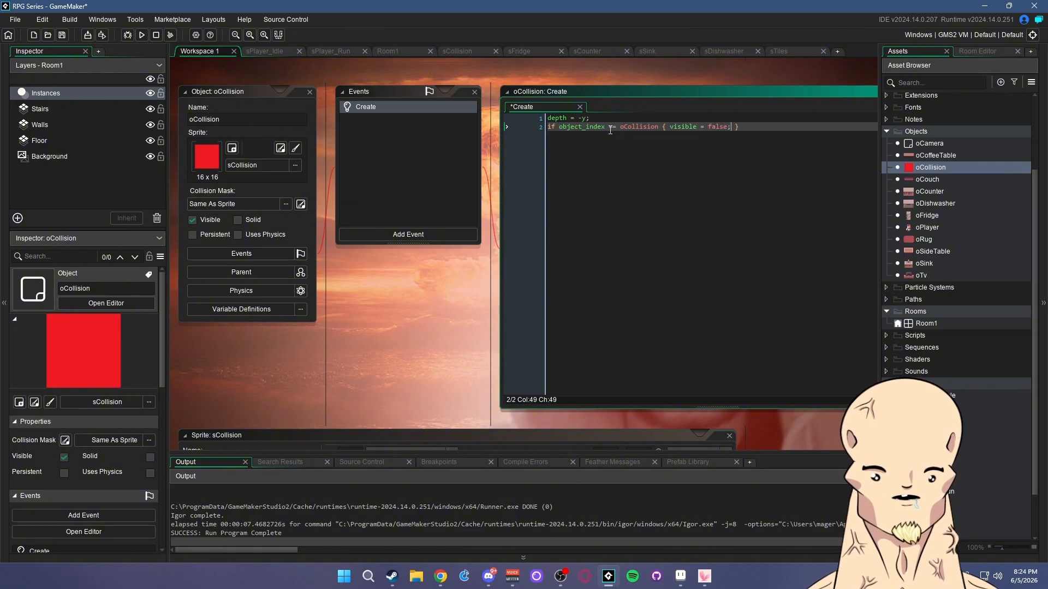
key(ctrl+w)
double_click(374, 111)
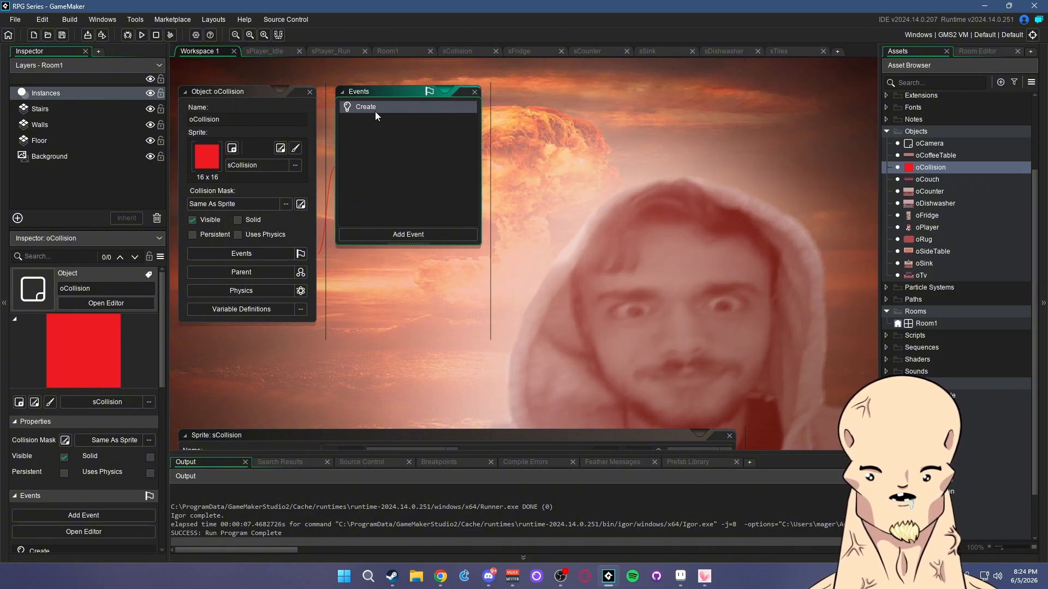
click(741, 137)
Run the project and walk the character below the stairs and around the couch to check the collision objects' visibility
click(141, 35)
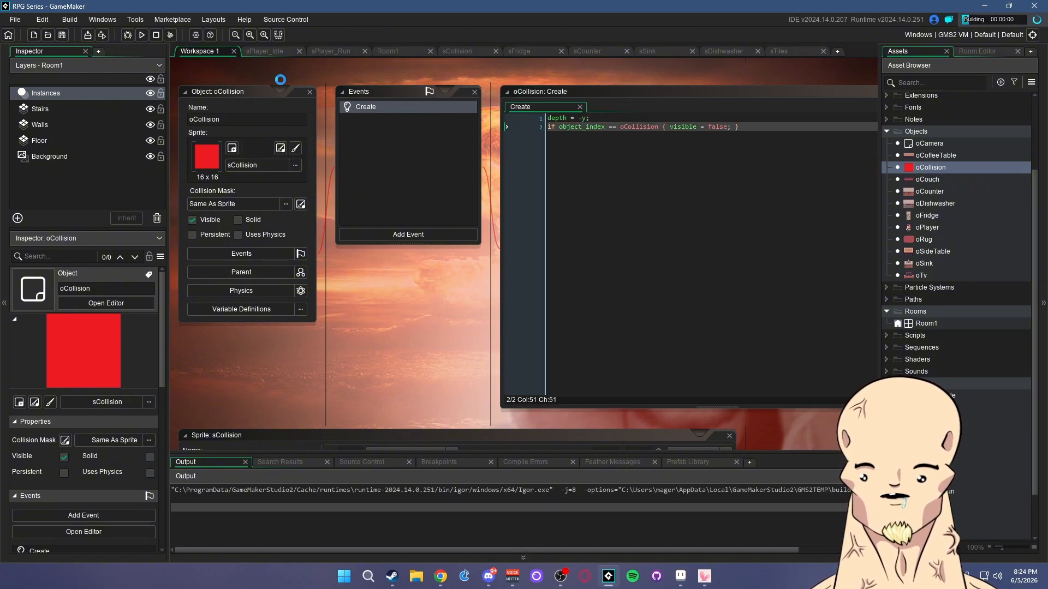
key(w)
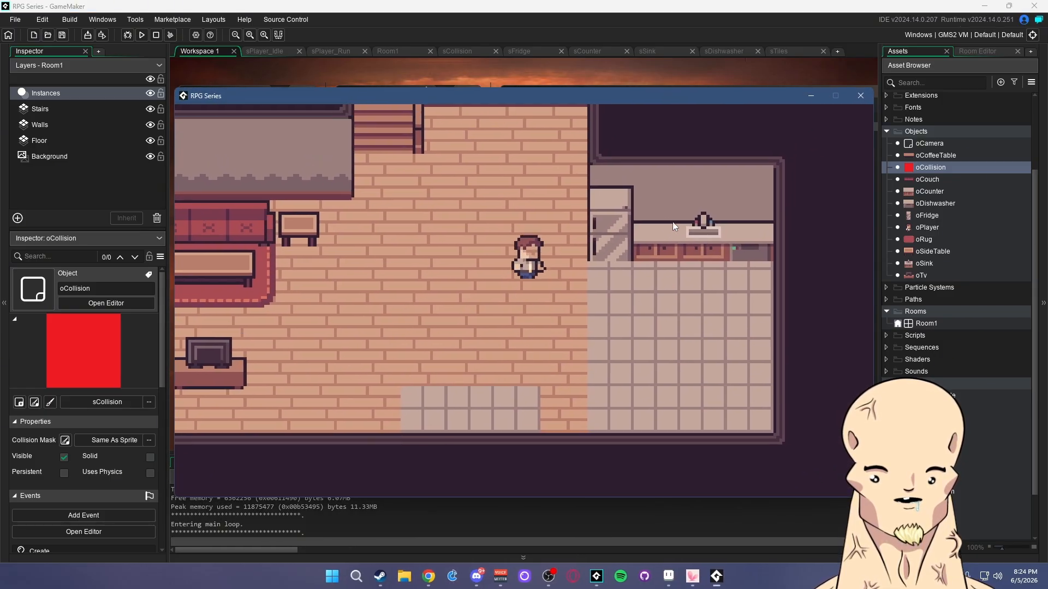
key(a)
key(s)
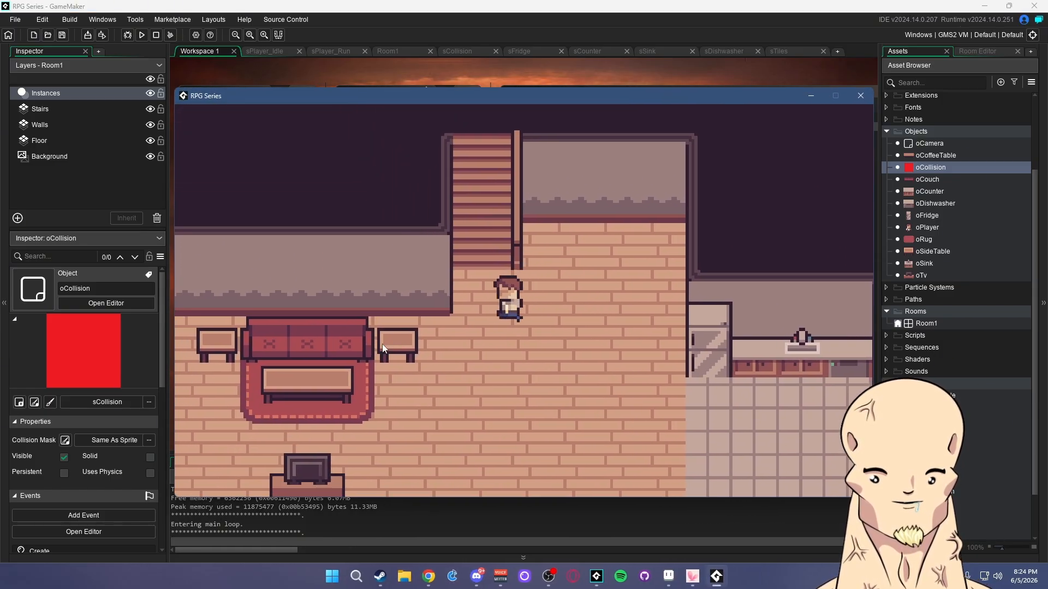
key(a)
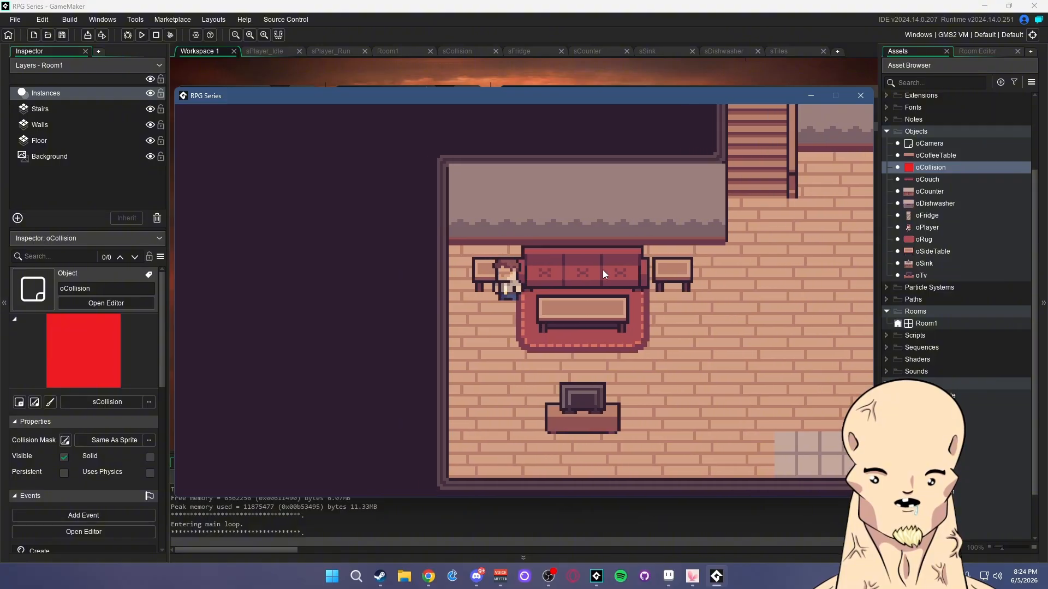
key(d)
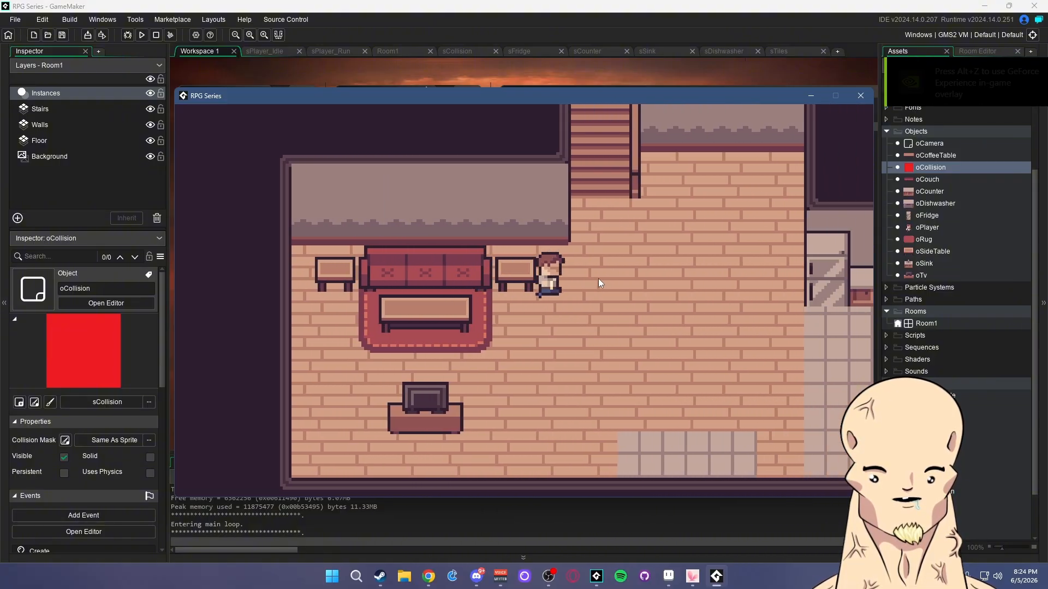
key(w)
key(w)
key(a)
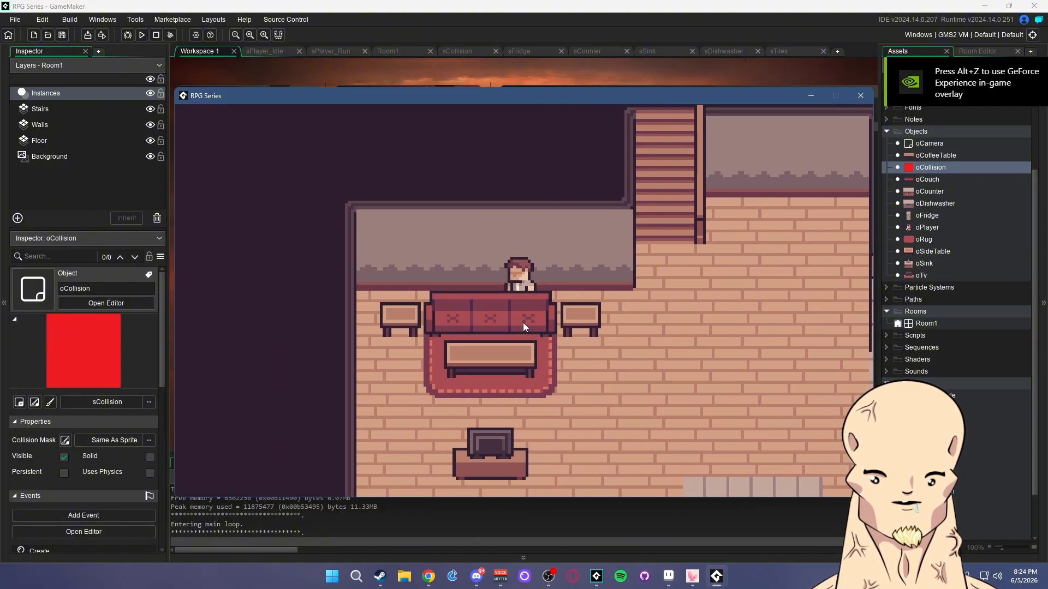
Walk the character up the stairs against the railing and around its lower end to test the hidden collision
key(d)
key(w)
key(w)
key(d)
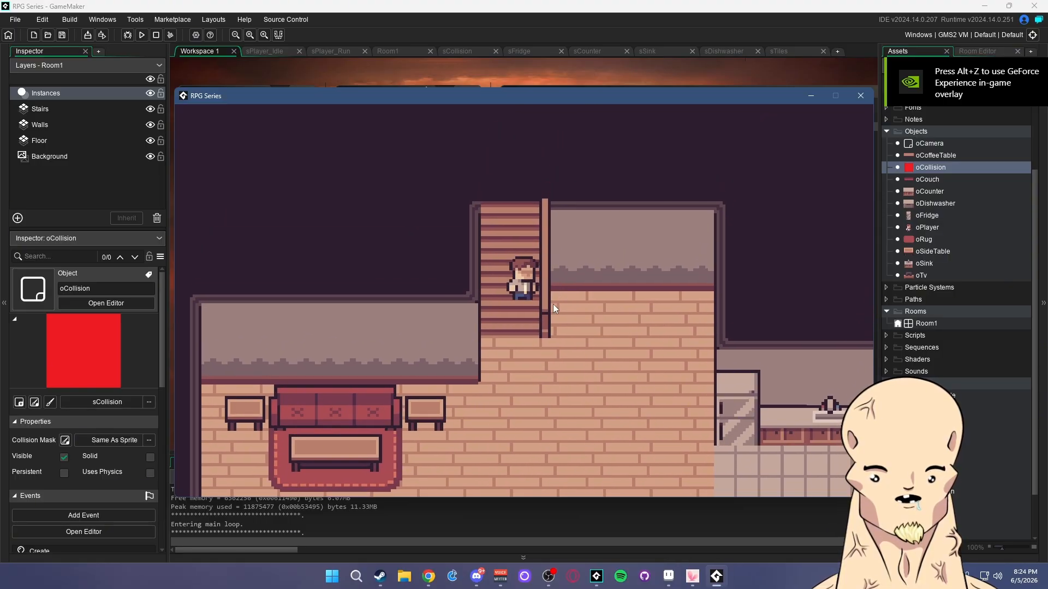
key(s)
key(a)
key(d)
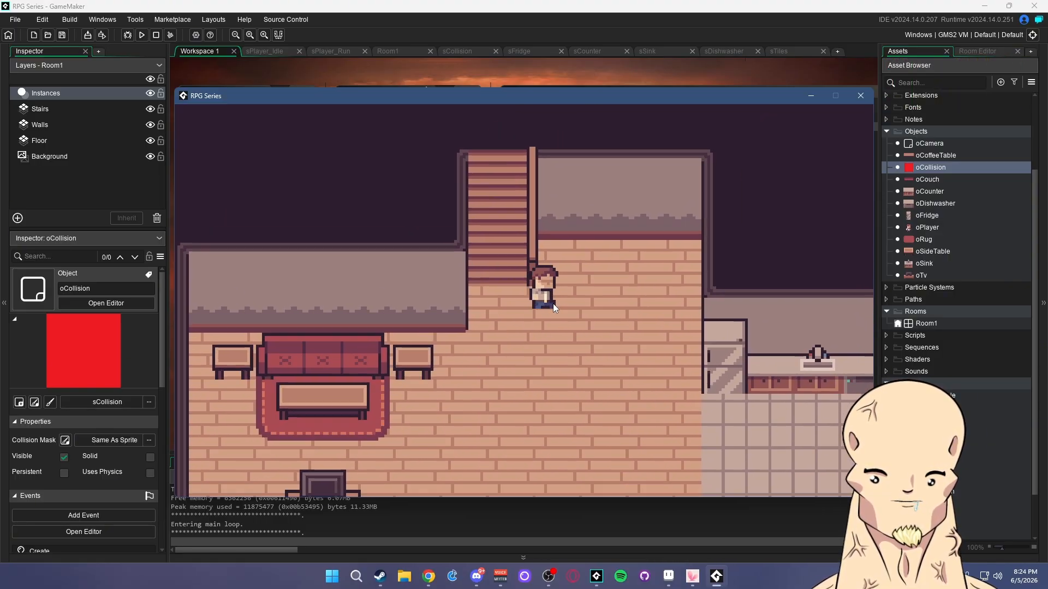
key(s)
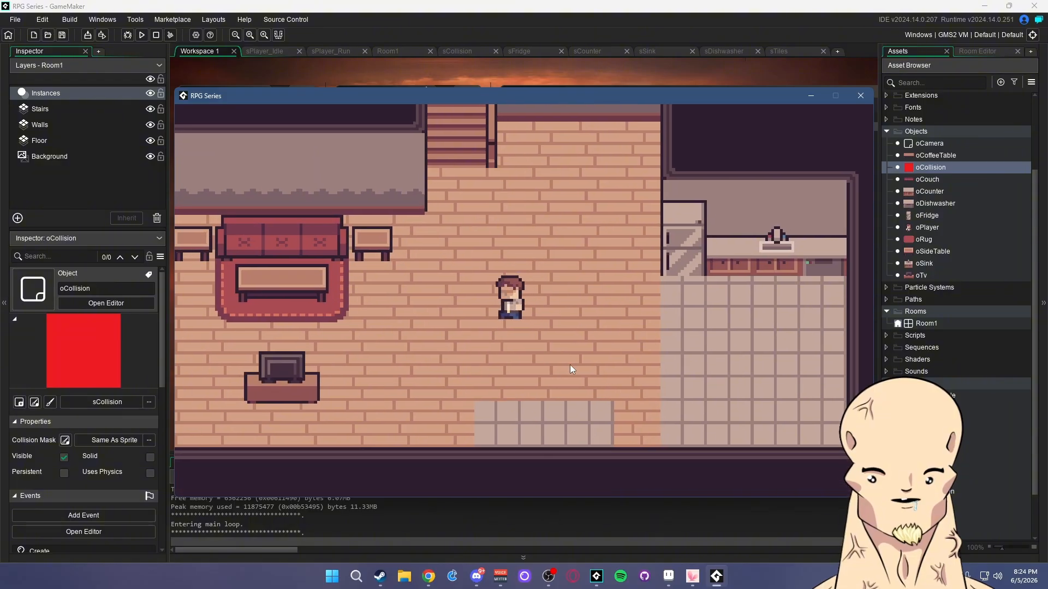
key(d)
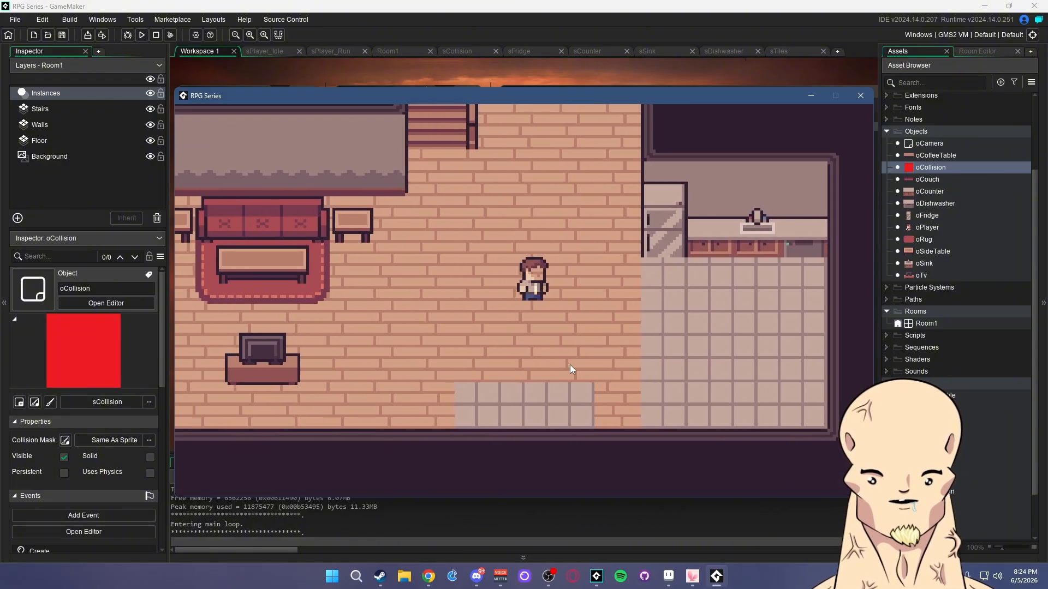
key(w)
key(a)
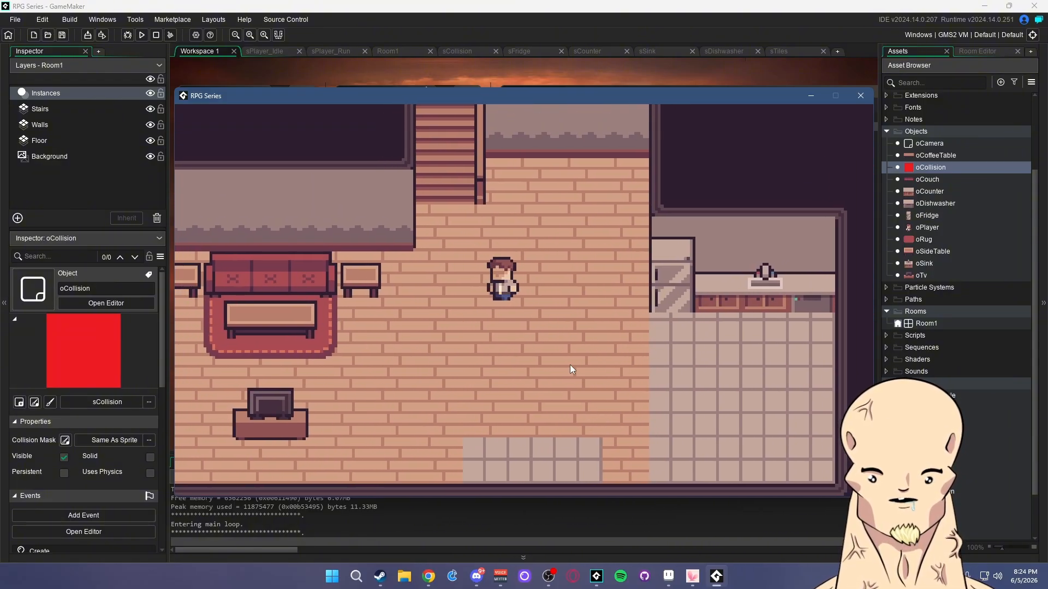
key(s)
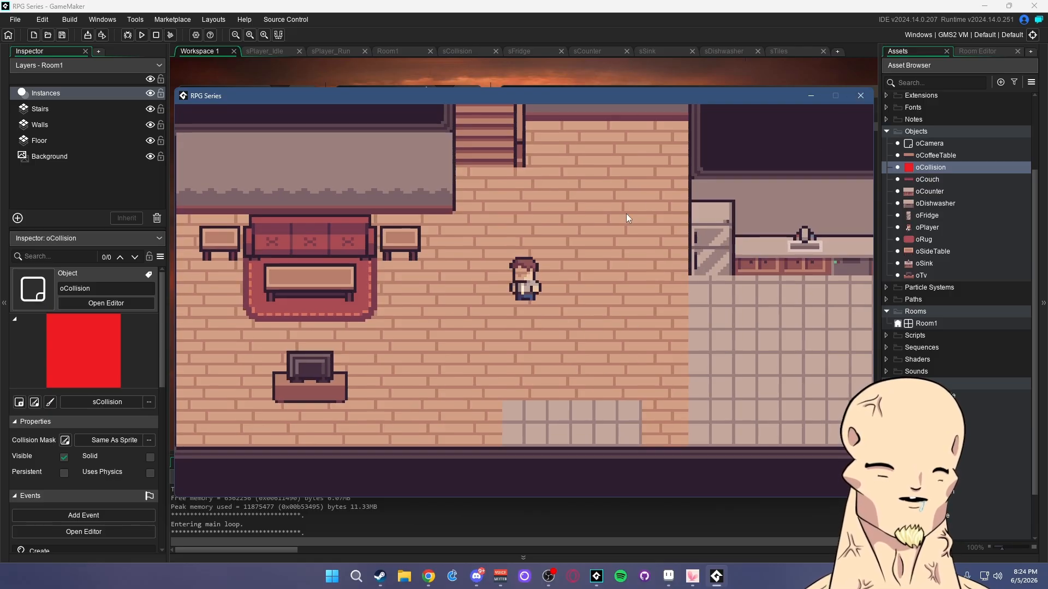
key(d)
key(a)
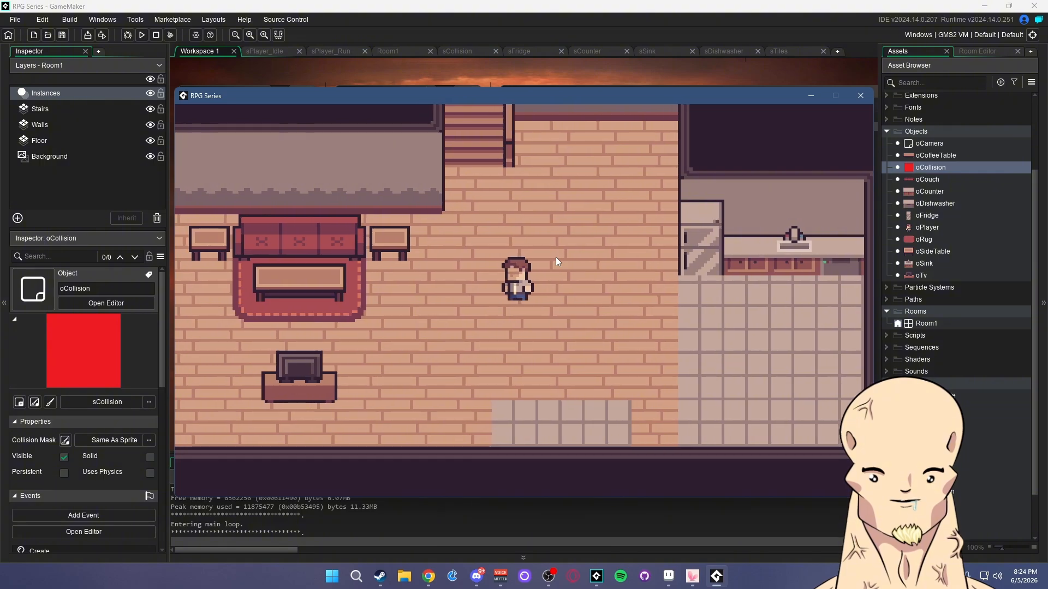
key(w)
key(s)
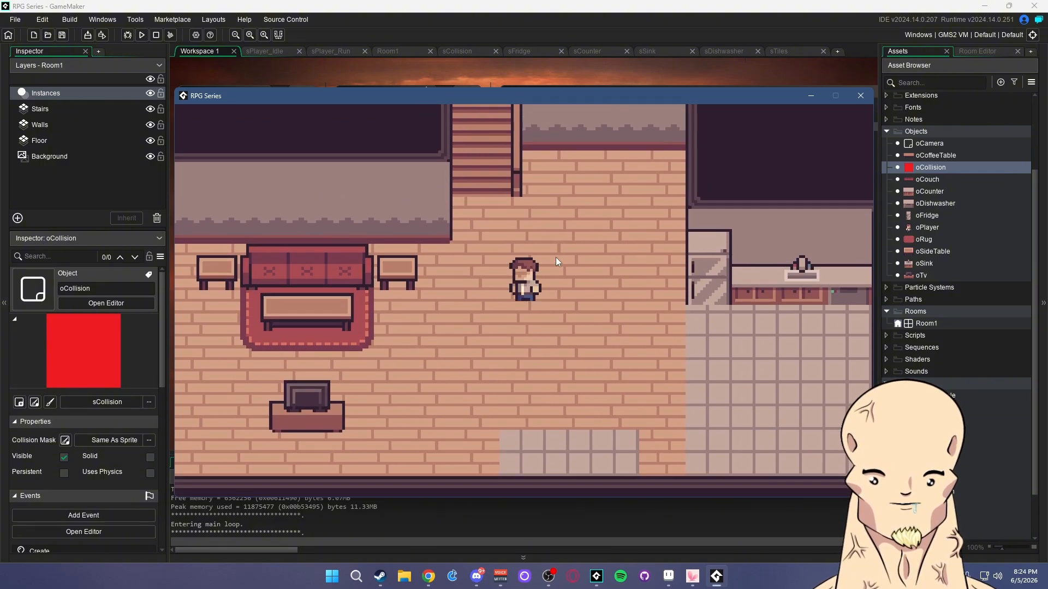